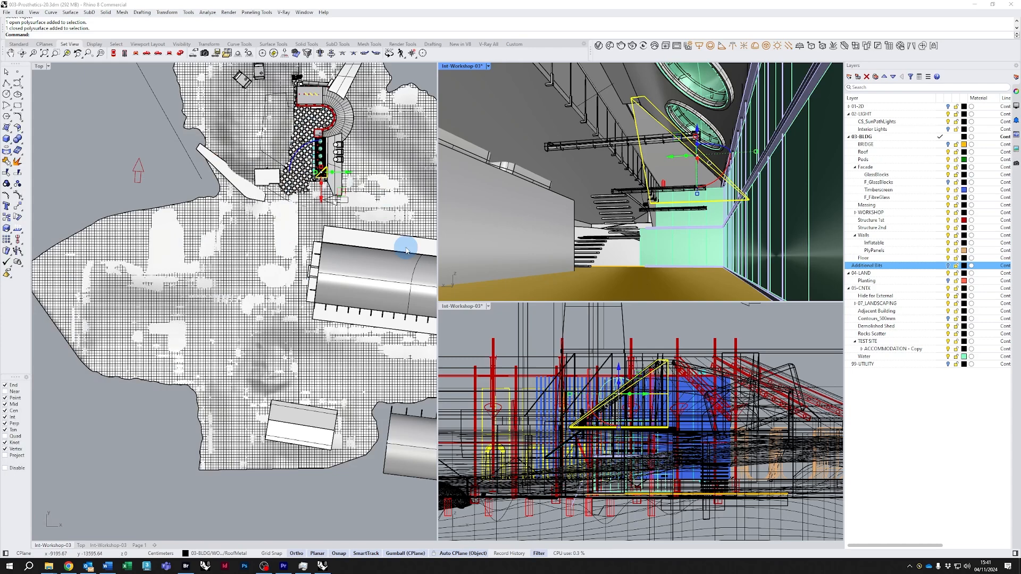
# Switch to Adobe Bridge and review the interior and exterior render images in the 003 folder.
pyautogui.click(186, 566)
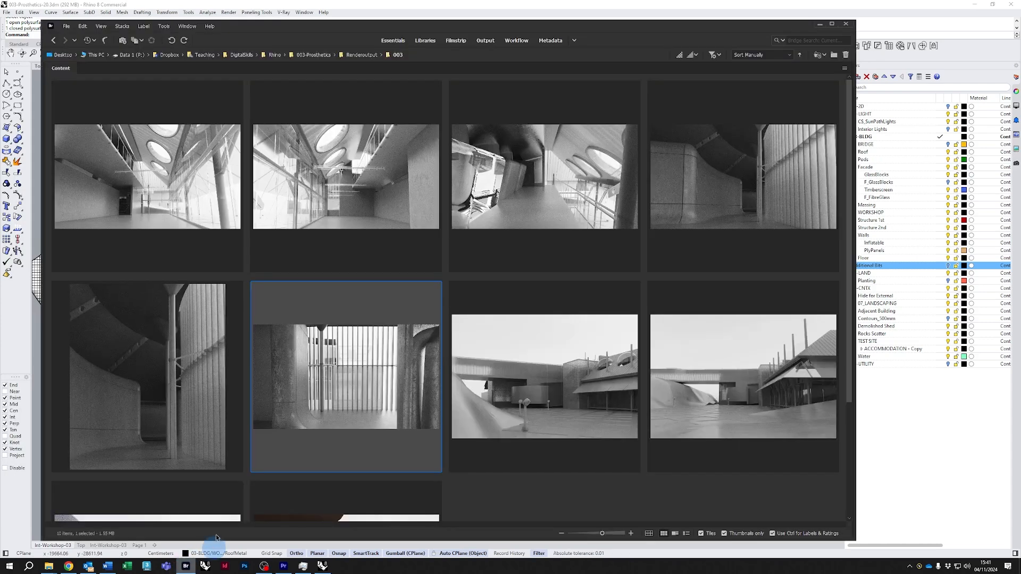
pyautogui.click(369, 208)
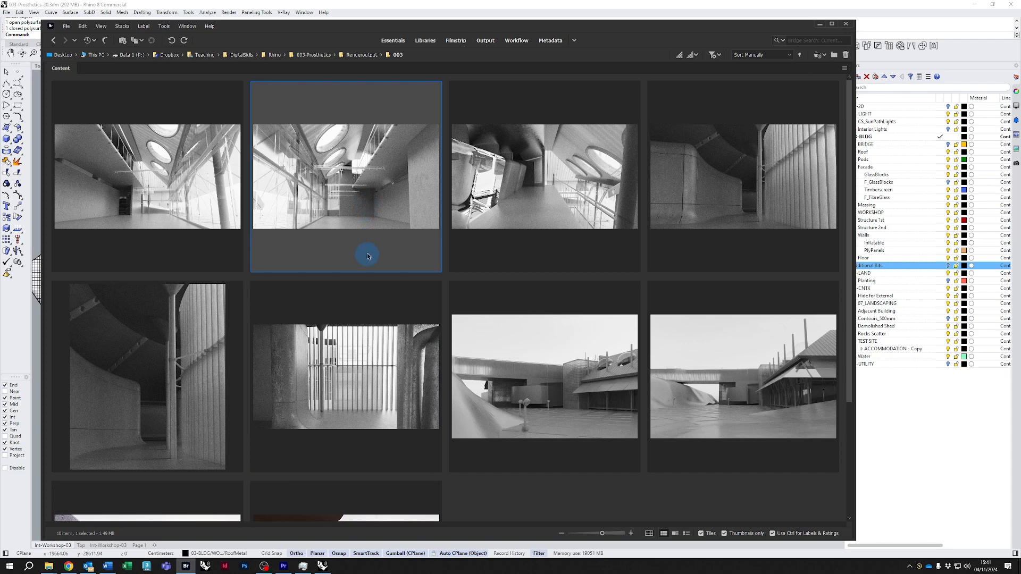
pyautogui.scroll(-3, 388, 288)
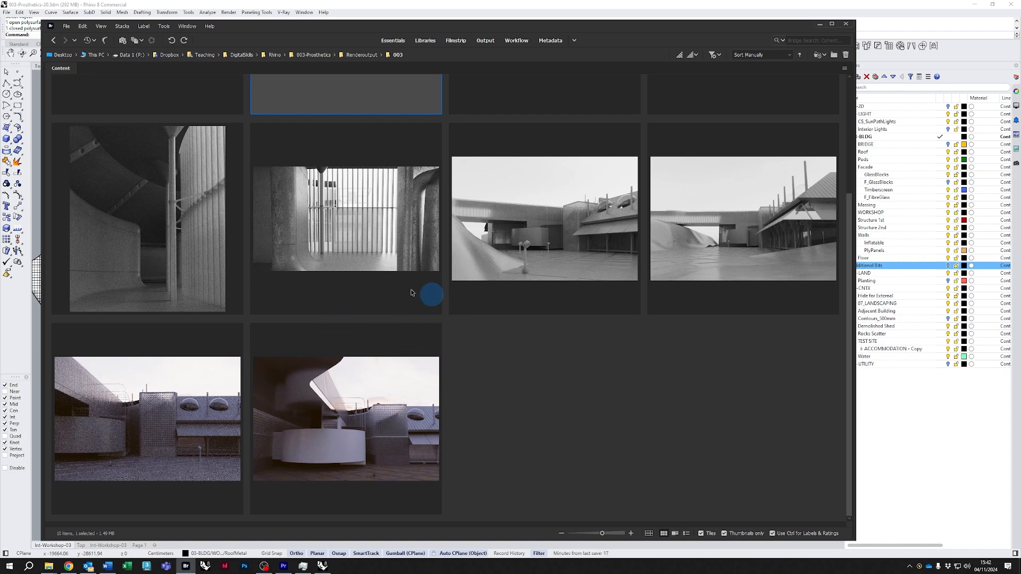
pyautogui.scroll(3, 378, 261)
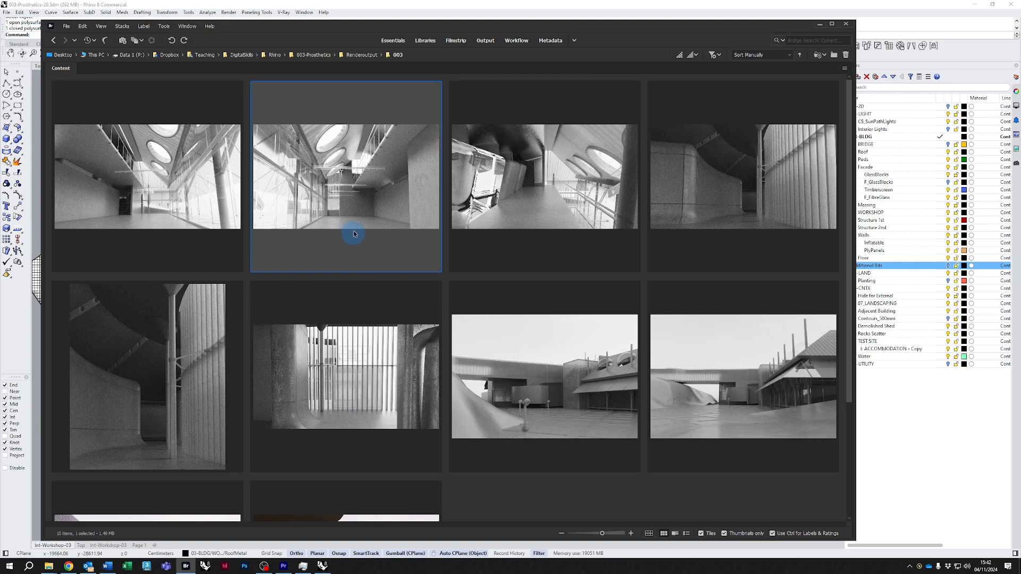
pyautogui.click(821, 25)
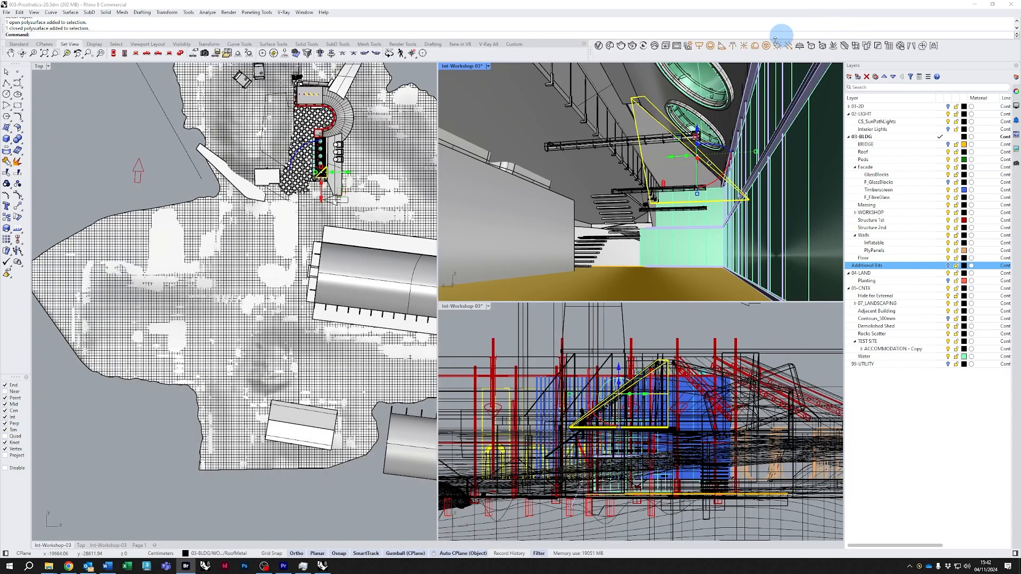
# Open the V-Ray Asset Editor and start an interactive render of the Int-Workshop-03 view.
pyautogui.click(599, 45)
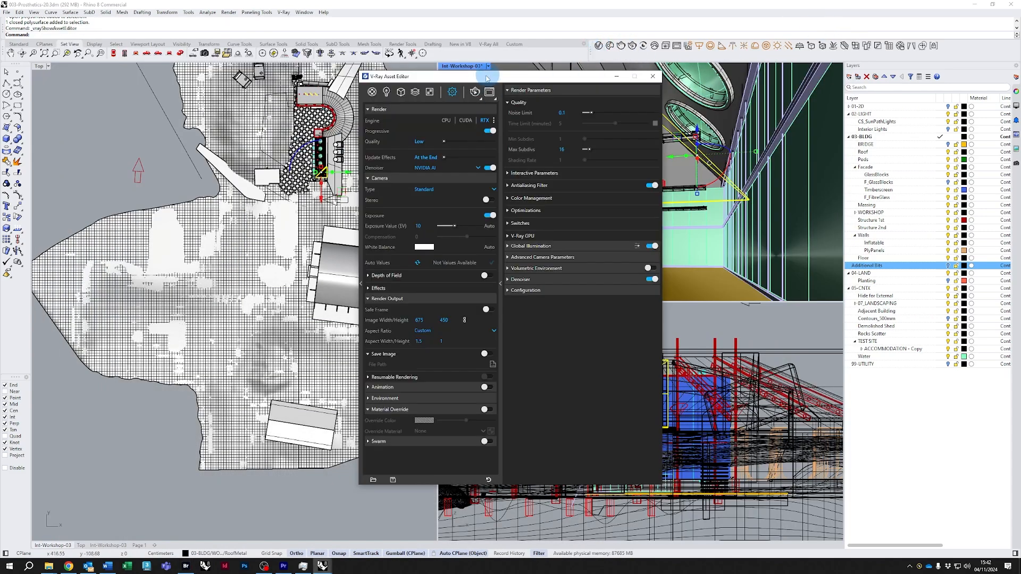
pyautogui.moveTo(477, 76); pyautogui.dragTo(184, 136)
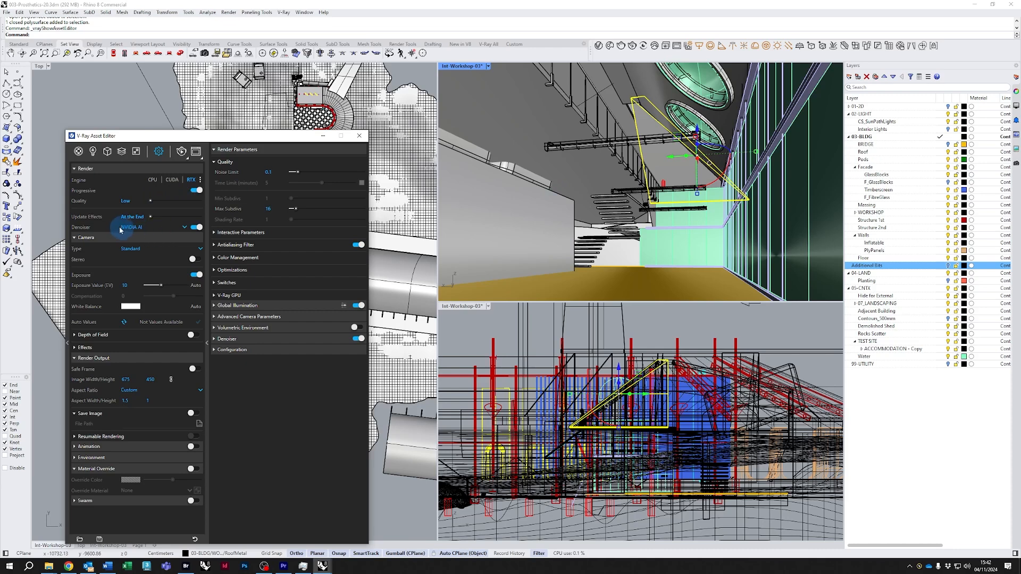
pyautogui.click(182, 152)
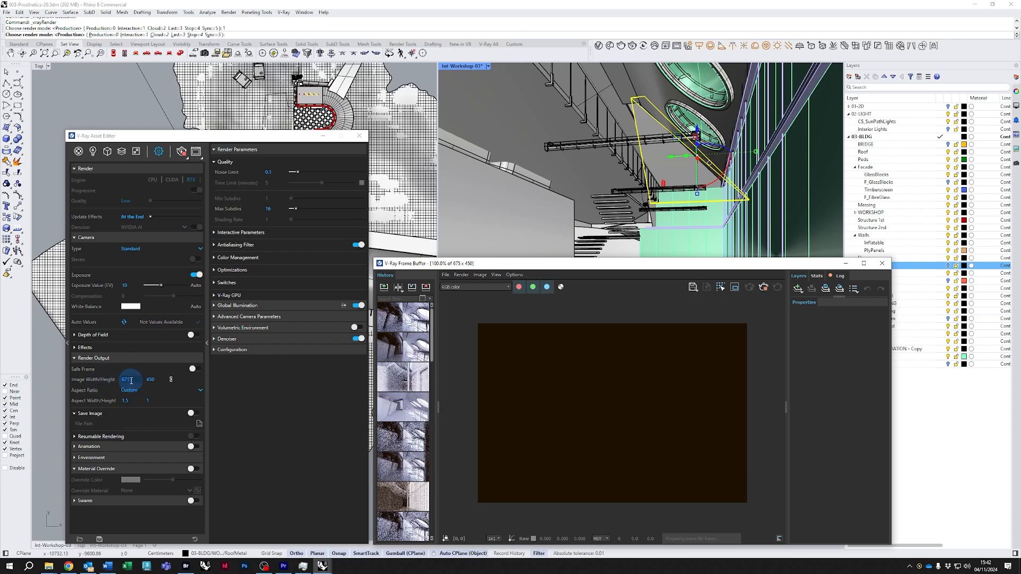
pyautogui.click(159, 381)
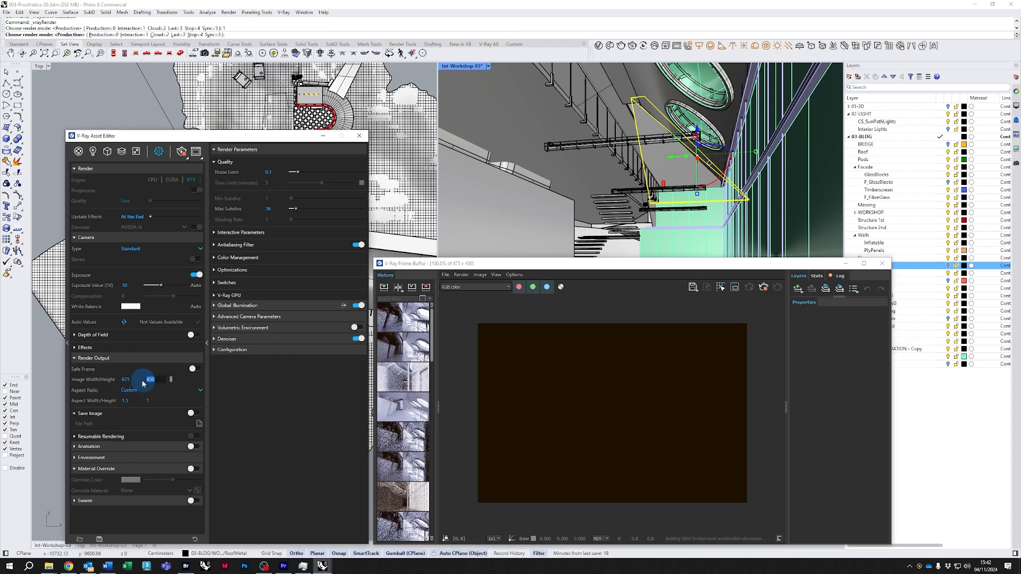
pyautogui.click(122, 382)
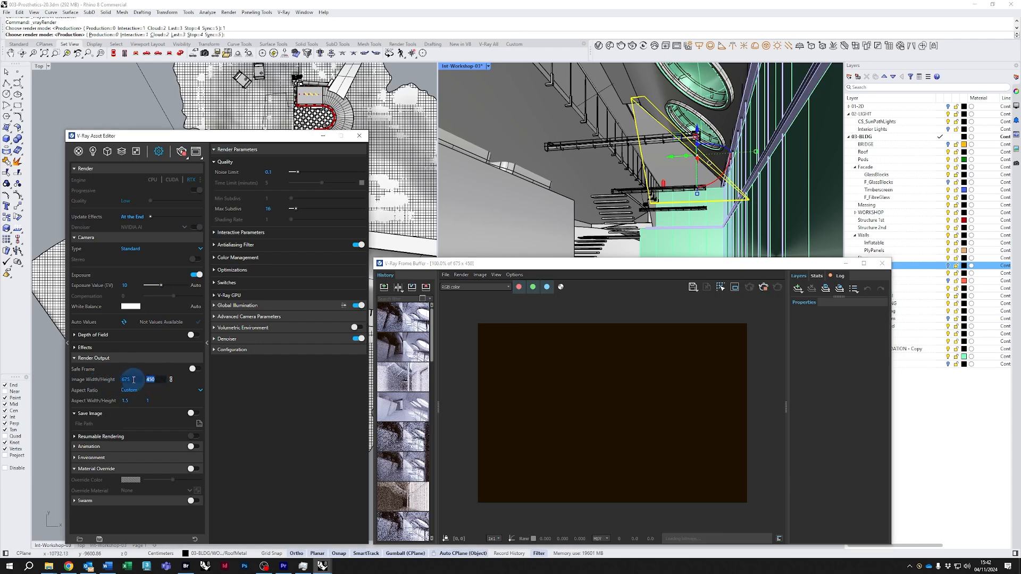
pyautogui.click(466, 274)
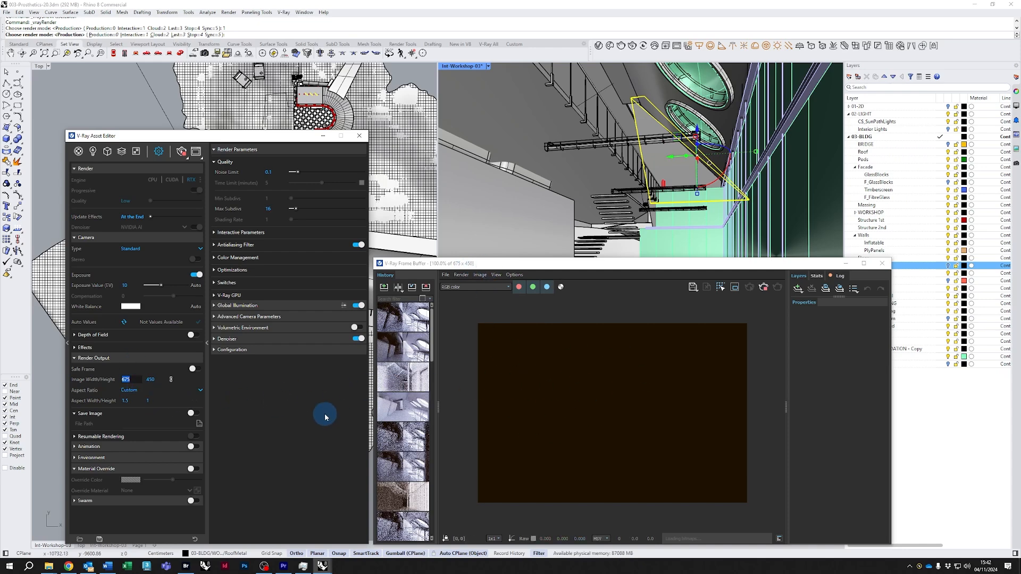
# Reposition the V-Ray Frame Buffer below the workshop interior viewport and close the Asset Editor.
pyautogui.click(600, 261)
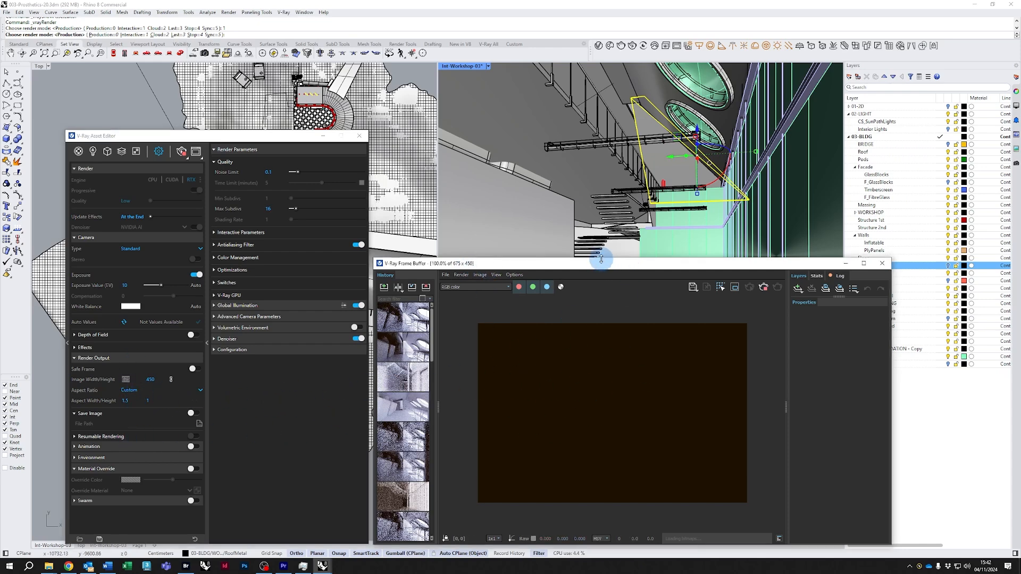
pyautogui.moveTo(600, 259); pyautogui.dragTo(594, 307)
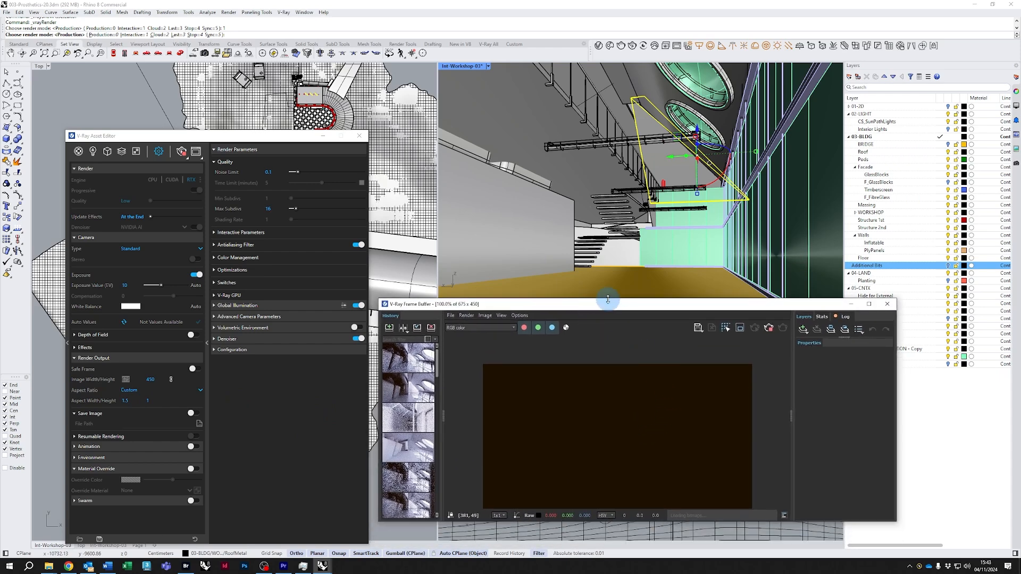
pyautogui.moveTo(608, 299); pyautogui.dragTo(608, 279)
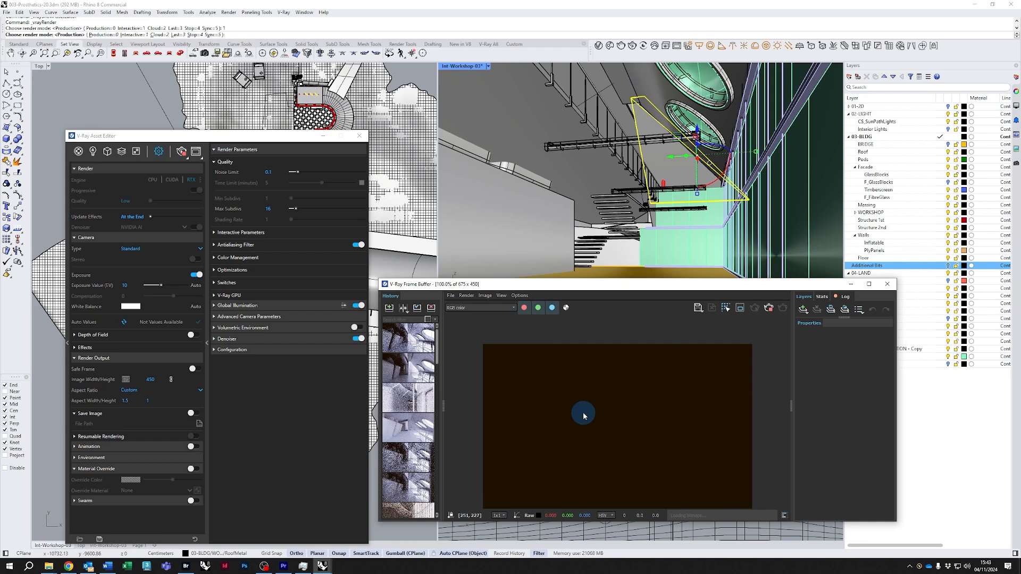
pyautogui.moveTo(615, 290); pyautogui.dragTo(654, 318)
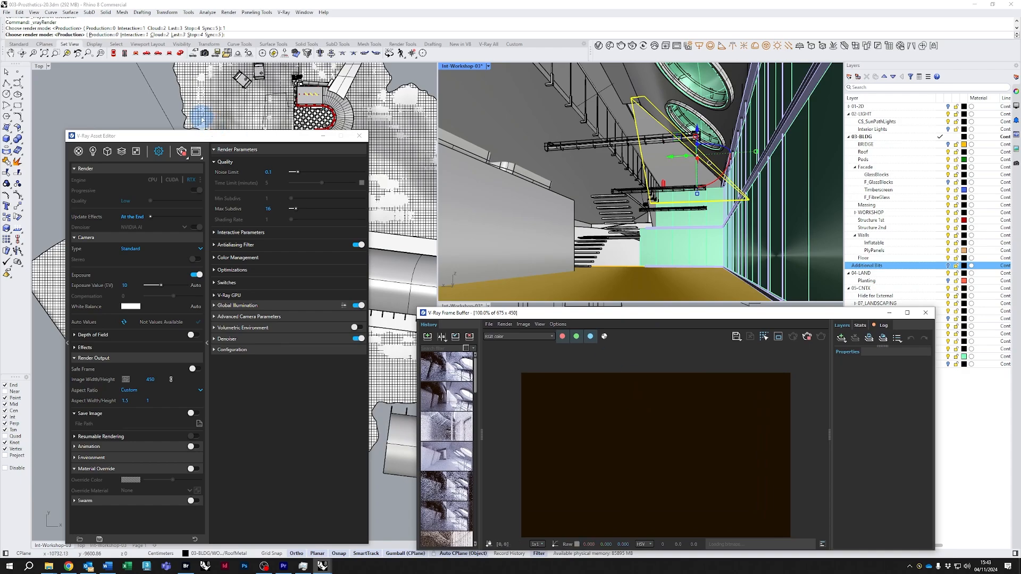
pyautogui.click(359, 136)
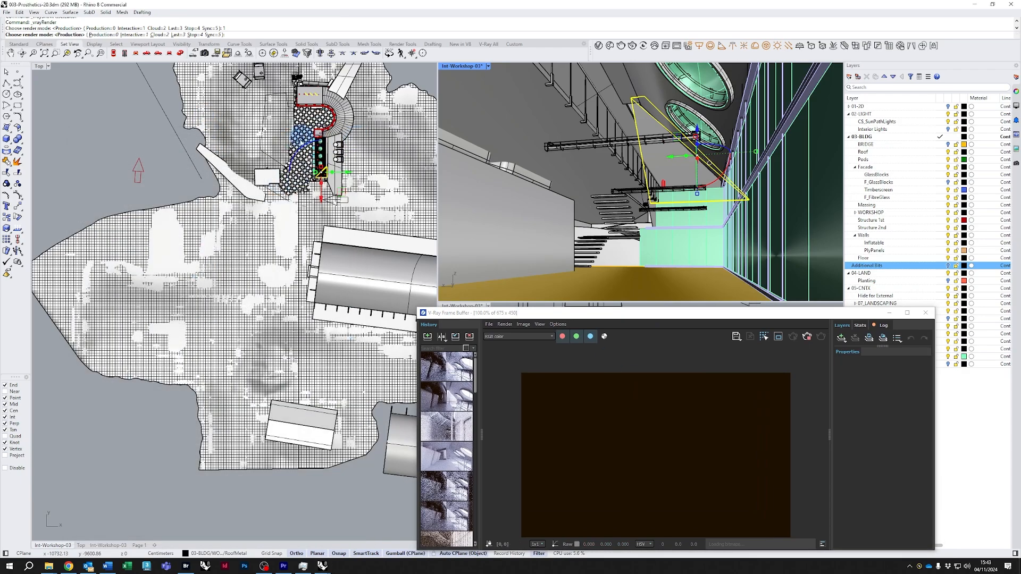
# Turn on the BRIDGE layer to show the bridge beside the workshop building.
pyautogui.moveTo(302, 139); pyautogui.dragTo(252, 270, button='right')
pyautogui.scroll(8, 273, 256)
pyautogui.keyDown('ctrl'); pyautogui.keyDown('shift'); pyautogui.moveTo(297, 348); pyautogui.dragTo(335, 258, button='right'); pyautogui.keyUp('shift'); pyautogui.keyUp('ctrl')
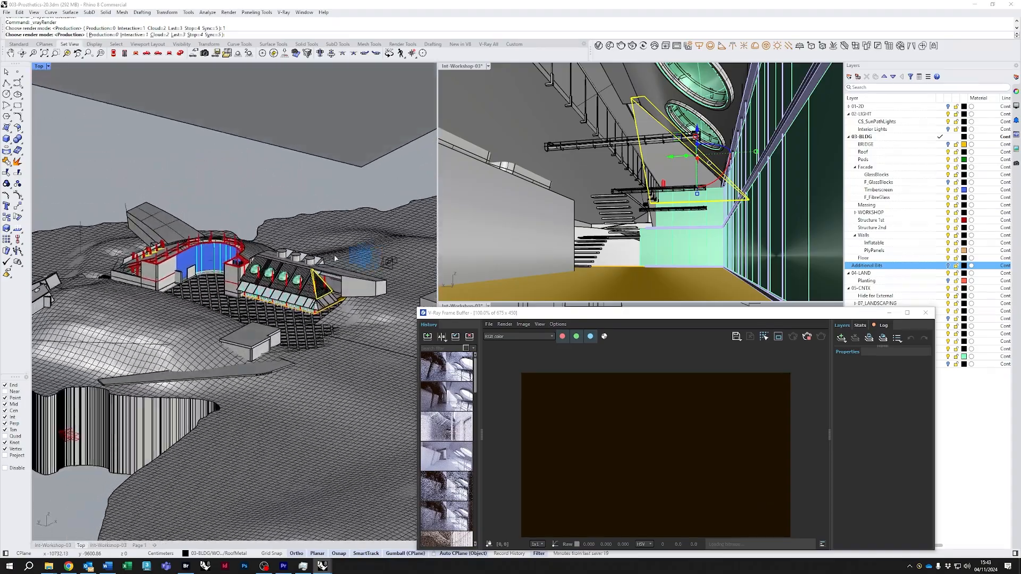
pyautogui.scroll(5, 237, 261)
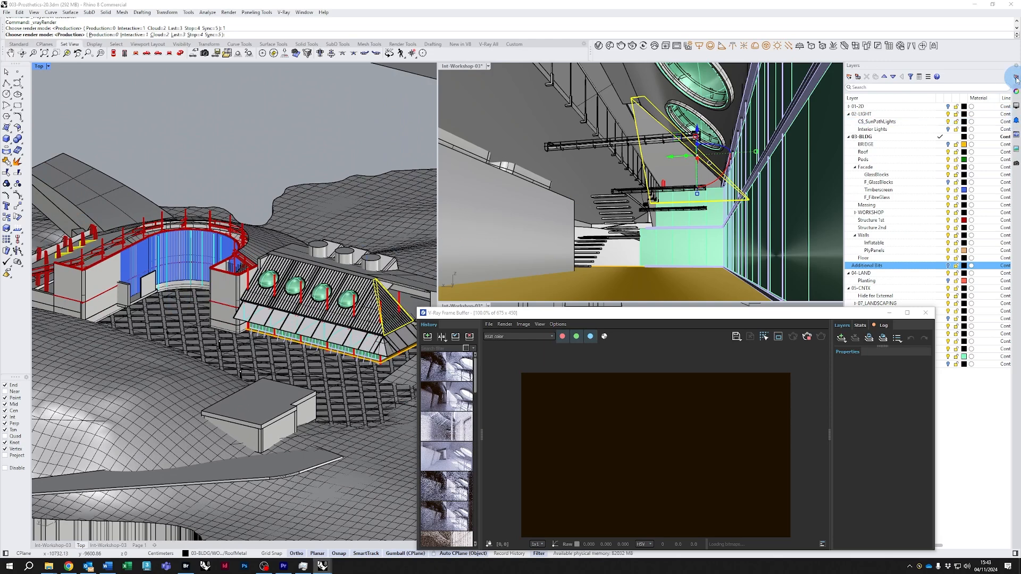
pyautogui.click(947, 145)
pyautogui.scroll(-2, 243, 279)
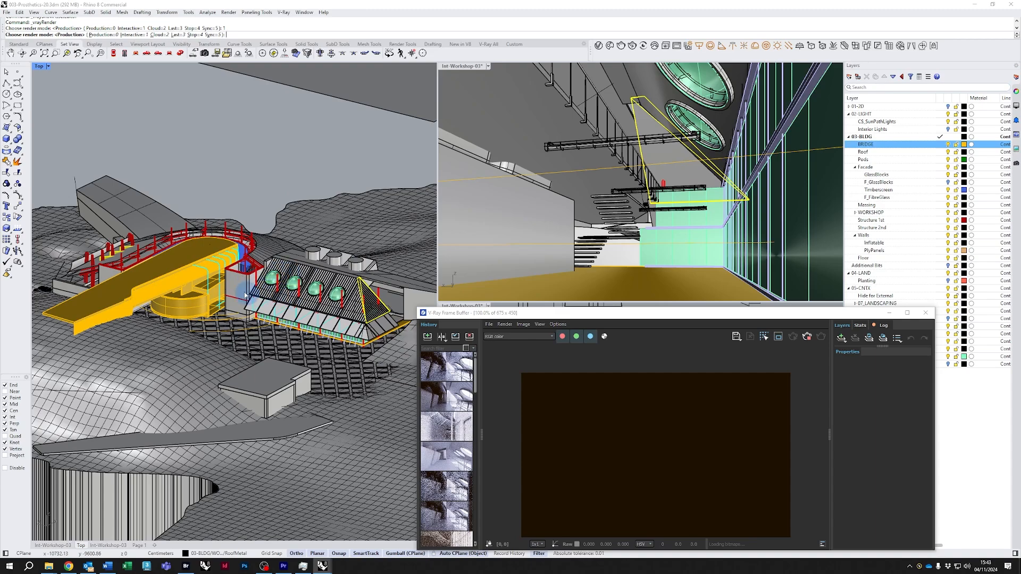
# Examine the bridge and workshop roof in the model, and compare them with the interior and exterior renders in Adobe Bridge.
pyautogui.moveTo(250, 293); pyautogui.dragTo(98, 336, button='right')
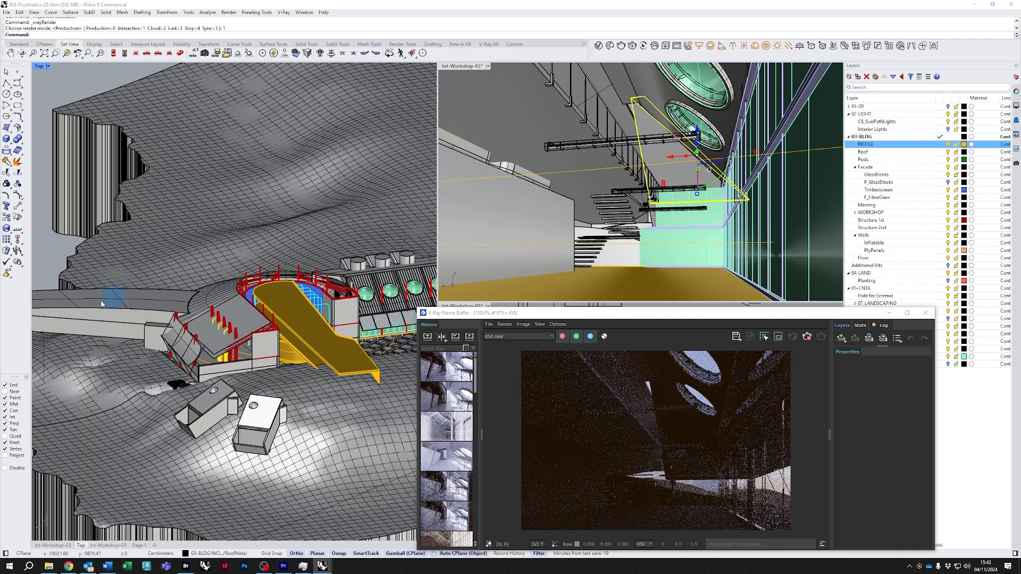
pyautogui.scroll(5, 250, 343)
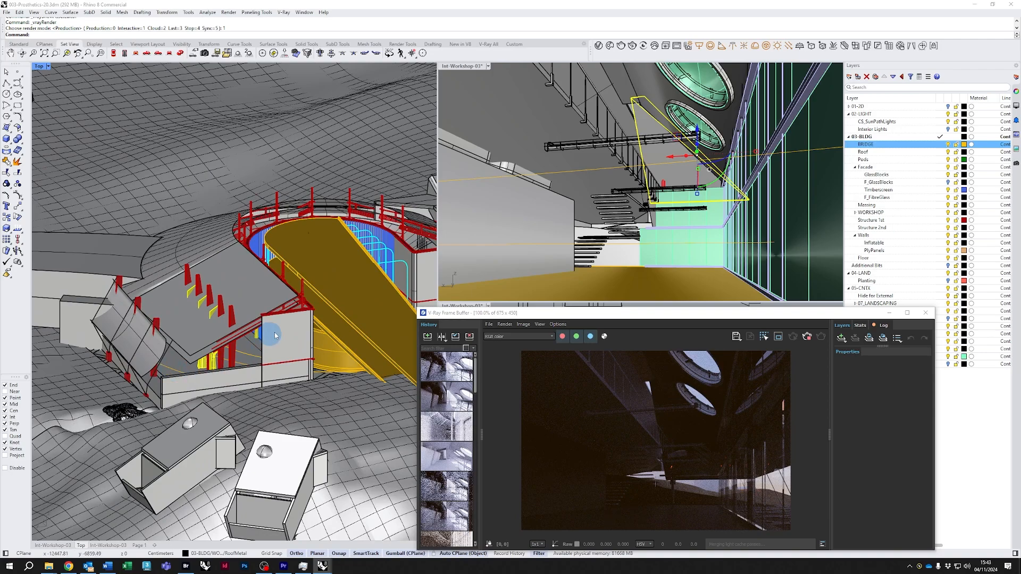
pyautogui.moveTo(330, 316); pyautogui.dragTo(48, 314, button='right')
pyautogui.scroll(5, 234, 319)
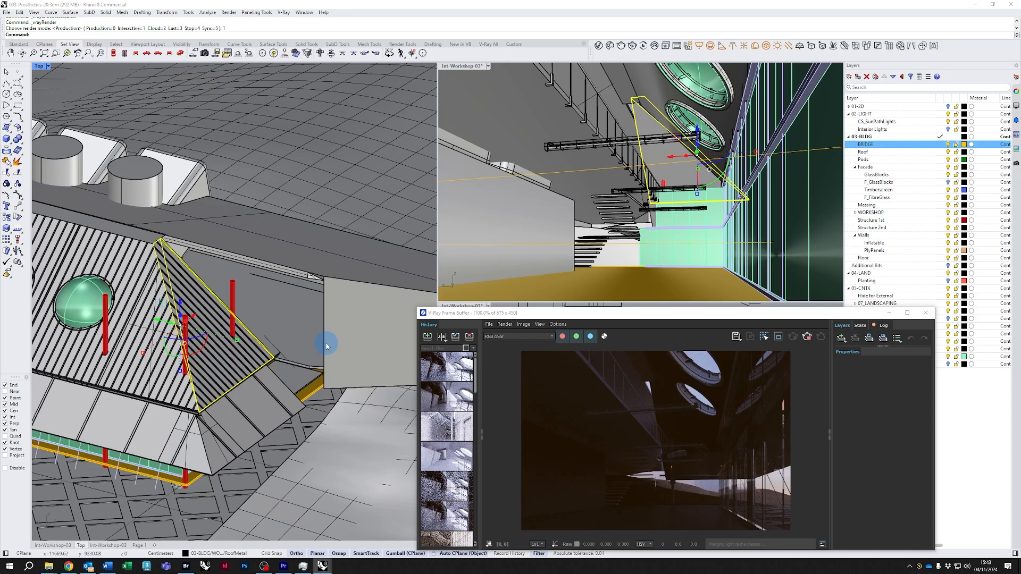
pyautogui.click(186, 565)
pyautogui.click(524, 171)
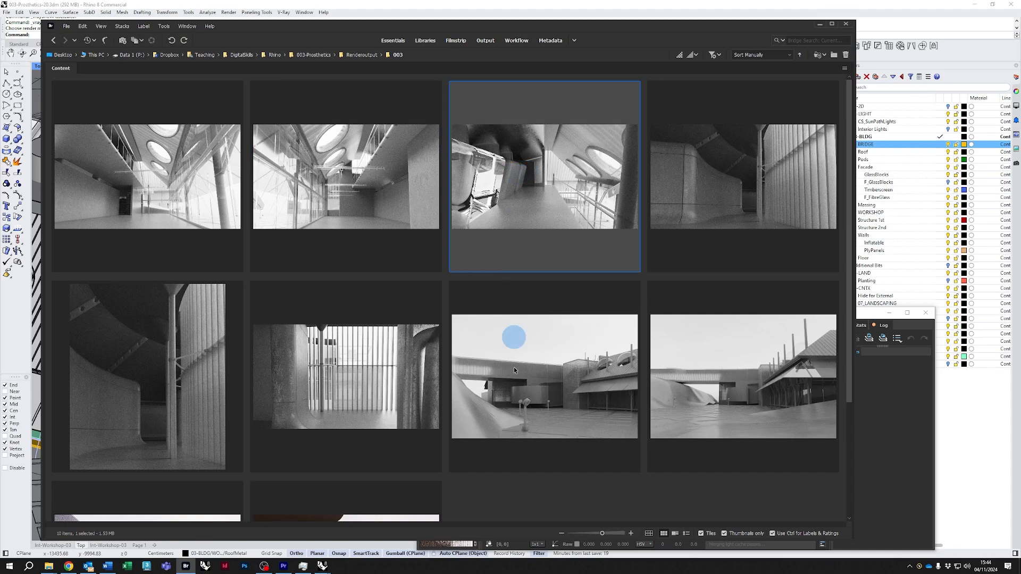
pyautogui.click(573, 391)
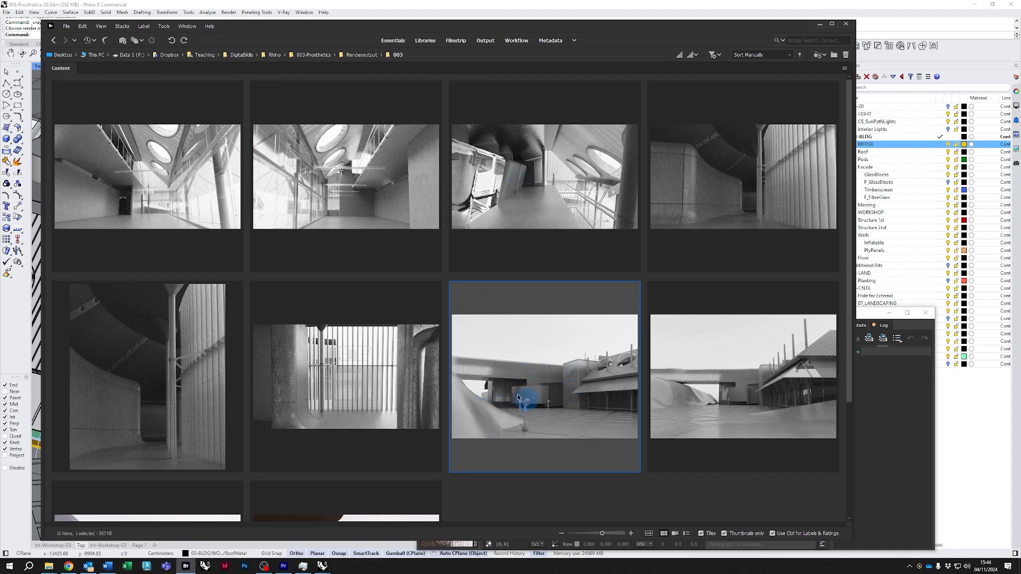
pyautogui.click(821, 26)
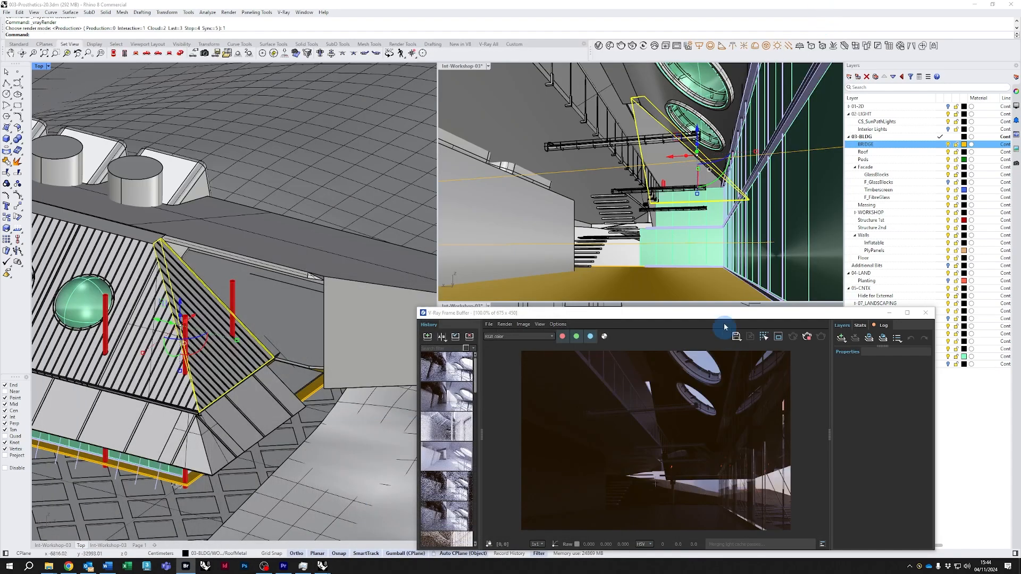
# Reopen the V-Ray Asset Editor and set the camera to automatic exposure with a compensation of -1.
pyautogui.moveTo(716, 316)
pyautogui.mouseDown()
pyautogui.moveTo(713, 298)
pyautogui.moveTo(727, 316)
pyautogui.mouseUp()
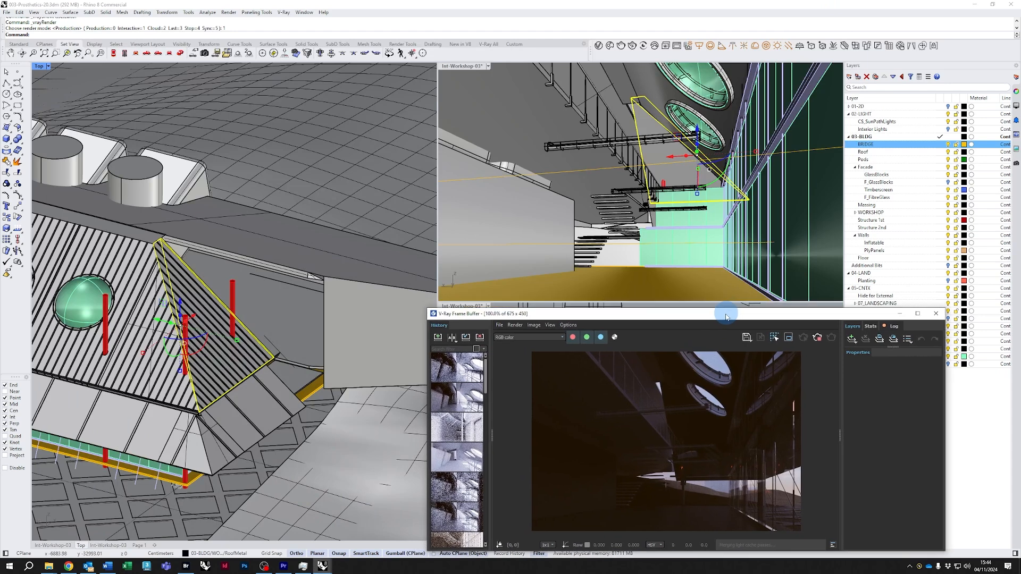
pyautogui.click(599, 46)
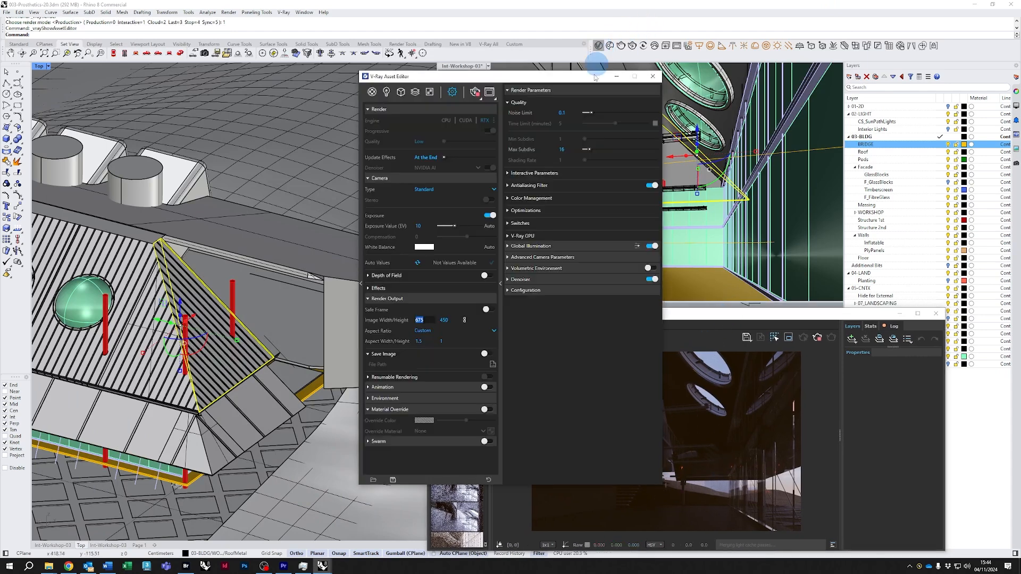
pyautogui.moveTo(563, 79); pyautogui.dragTo(327, 119)
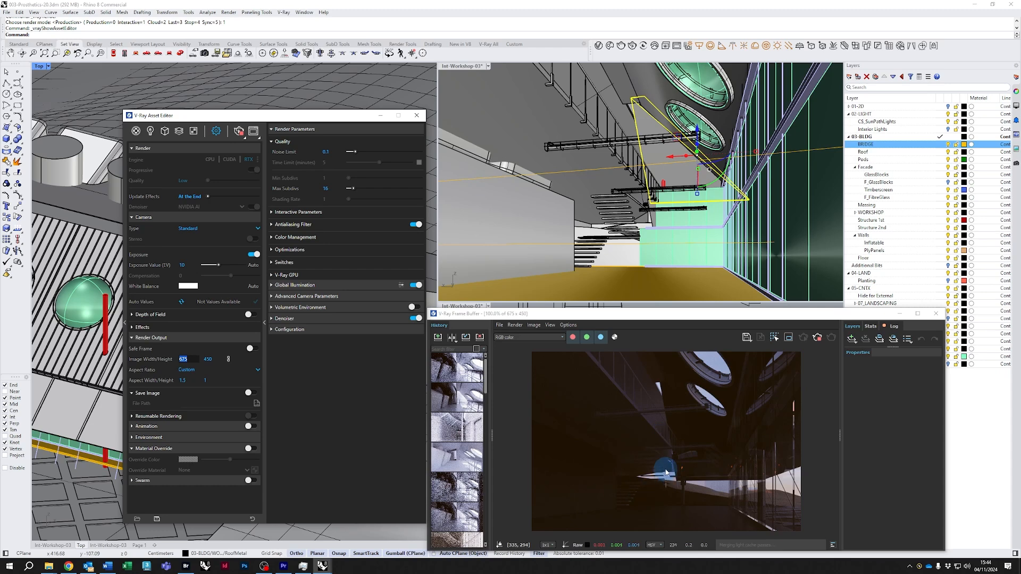
pyautogui.click(253, 268)
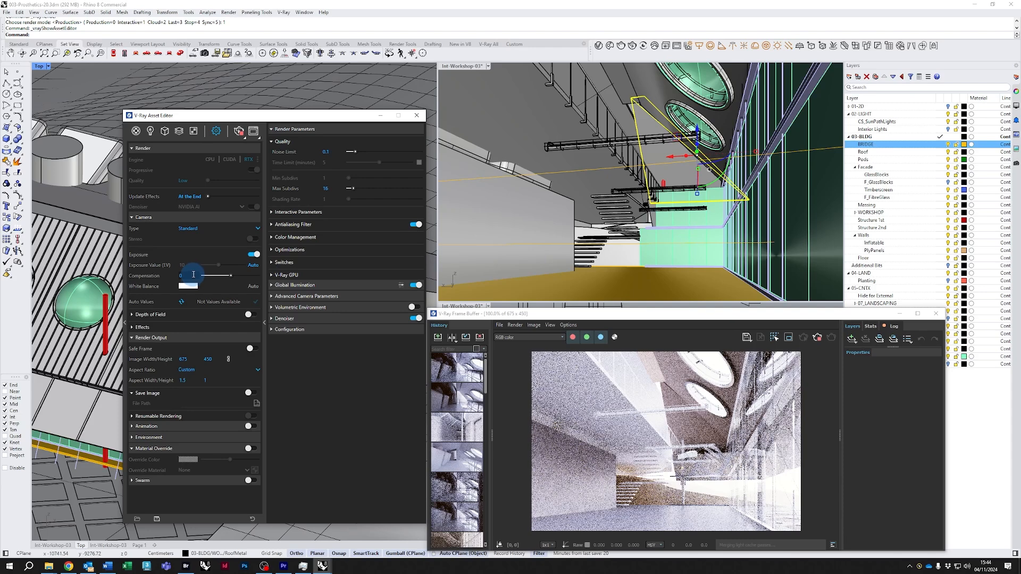
pyautogui.moveTo(185, 275); pyautogui.dragTo(161, 276)
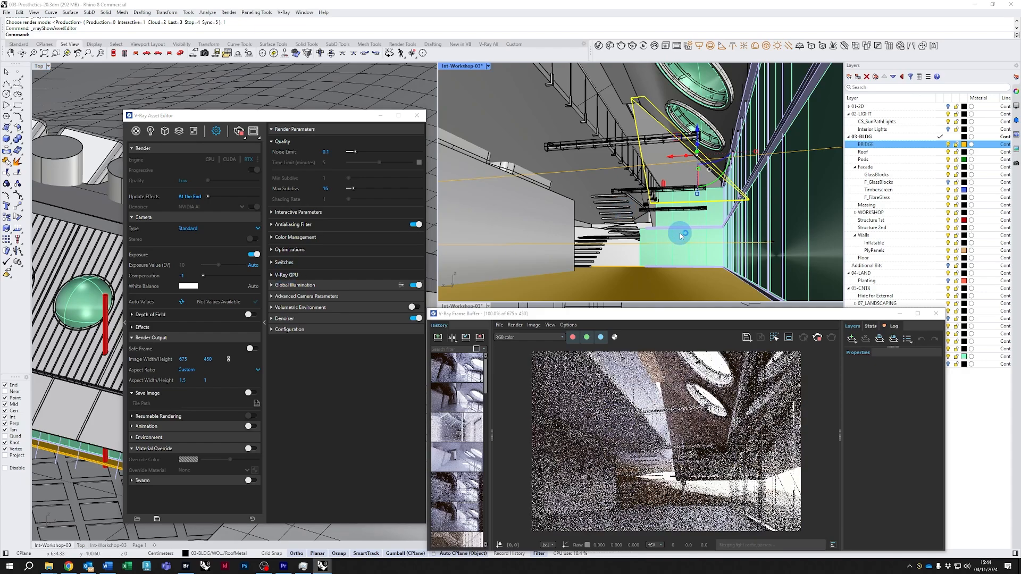
# Turn on Material Override for the interactive render of the workshop interior.
pyautogui.scroll(5, 686, 236)
pyautogui.scroll(-5, 664, 234)
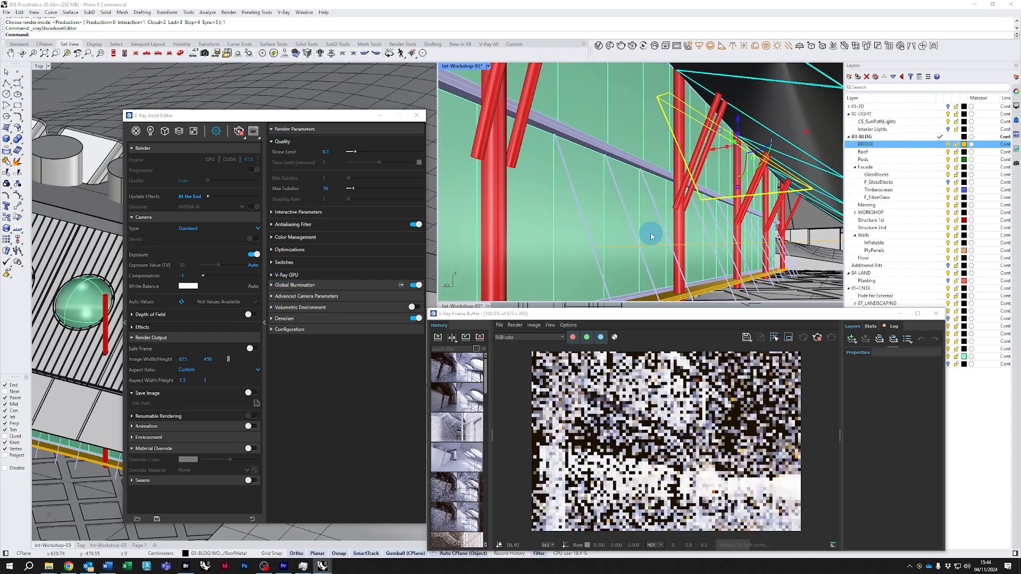
pyautogui.keyDown('shift'); pyautogui.moveTo(655, 235); pyautogui.dragTo(652, 234, button='right'); pyautogui.keyUp('shift')
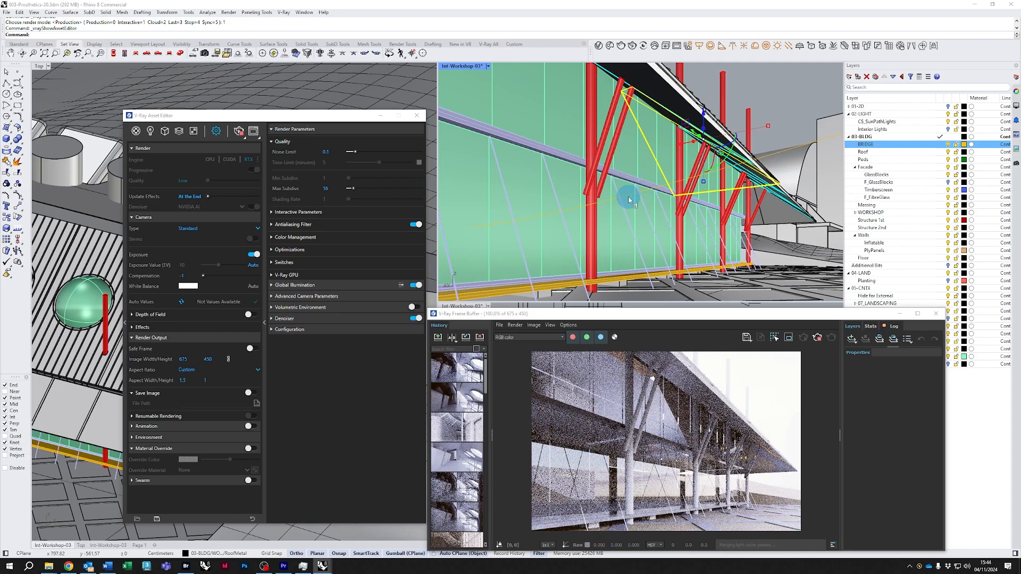
pyautogui.scroll(8, 629, 200)
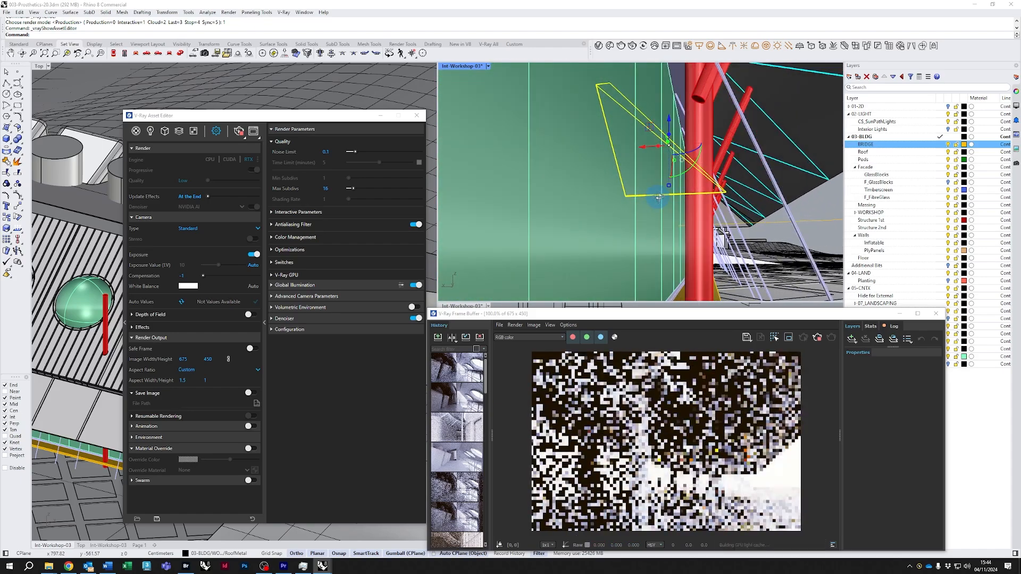
pyautogui.scroll(-8, 659, 197)
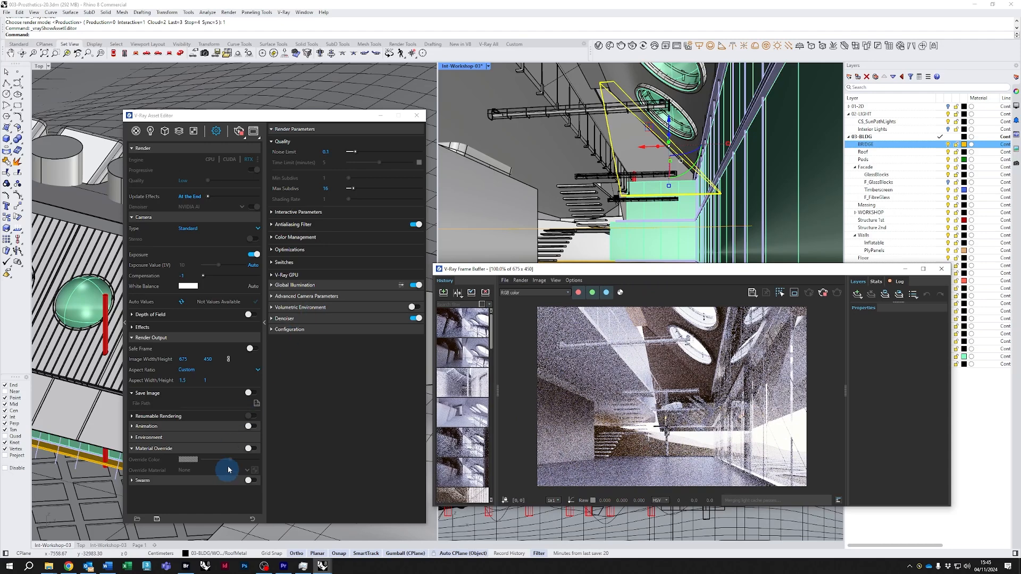
pyautogui.click(251, 449)
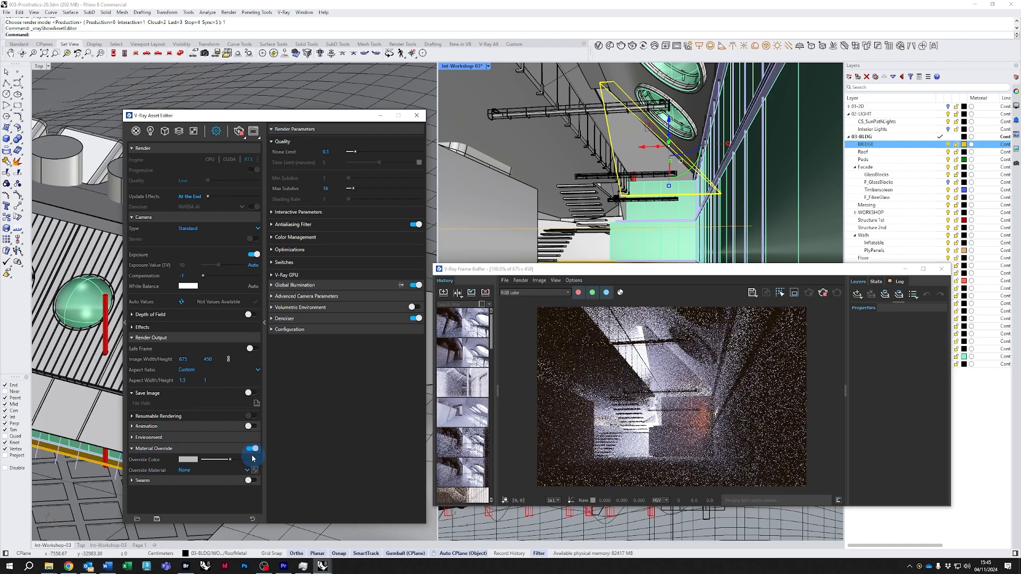
# Use Generic Bright as the override material for the interactive render of the workshop interior.
pyautogui.click(247, 470)
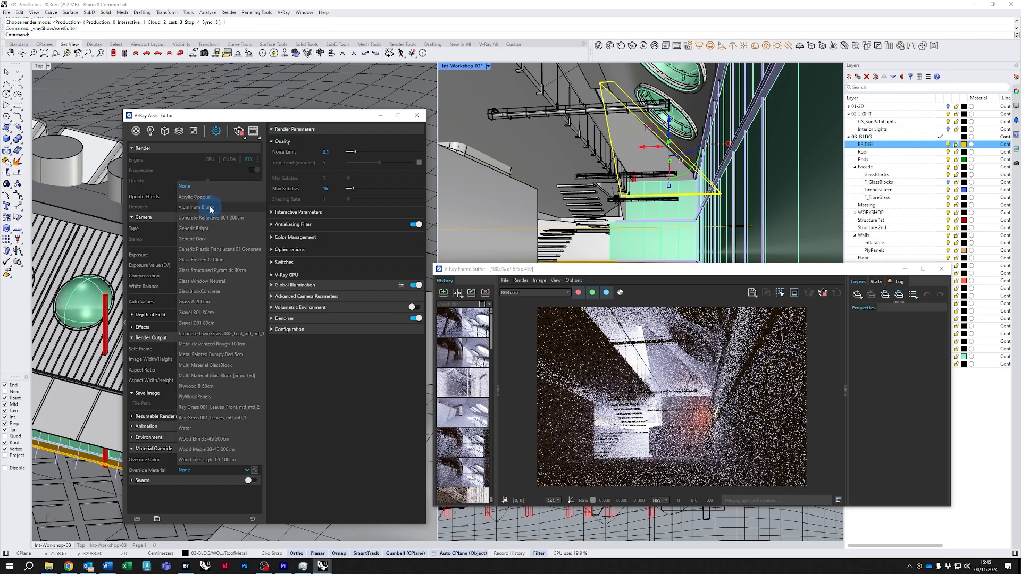
pyautogui.click(203, 231)
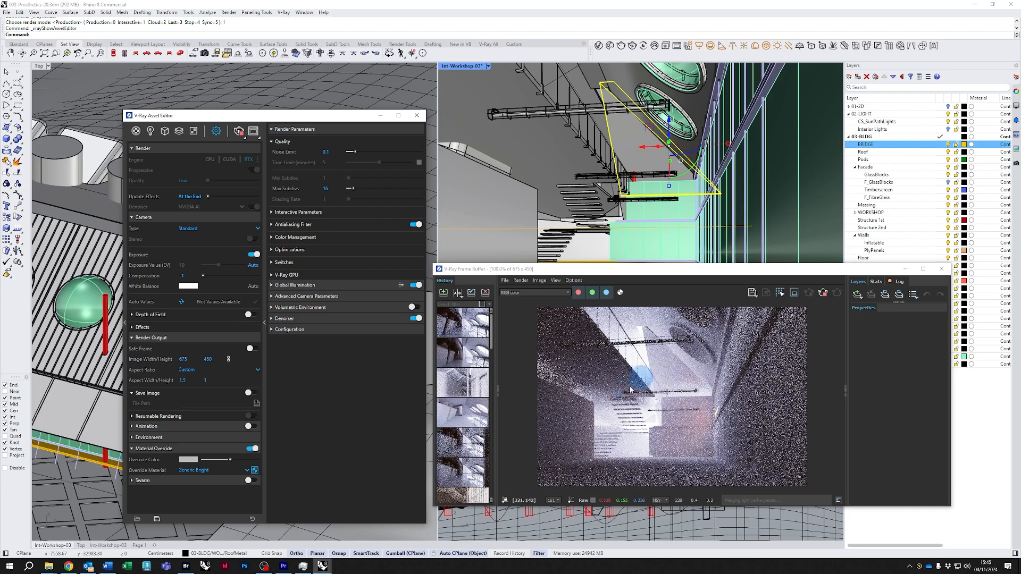
pyautogui.moveTo(645, 274); pyautogui.dragTo(644, 307)
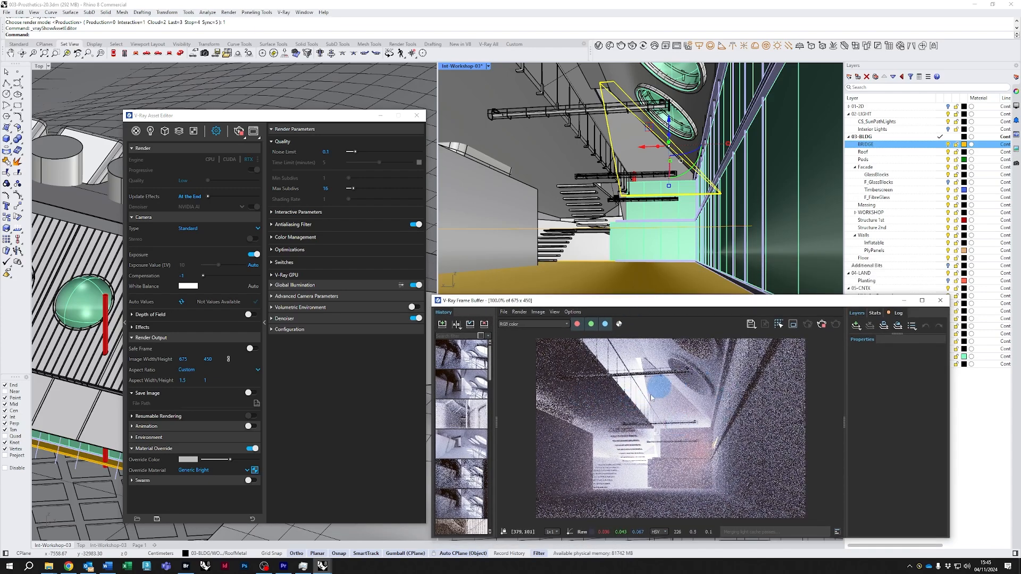
# Exclude the Glass Window Neutral material from the material override, and close the Asset Editor.
pyautogui.click(136, 131)
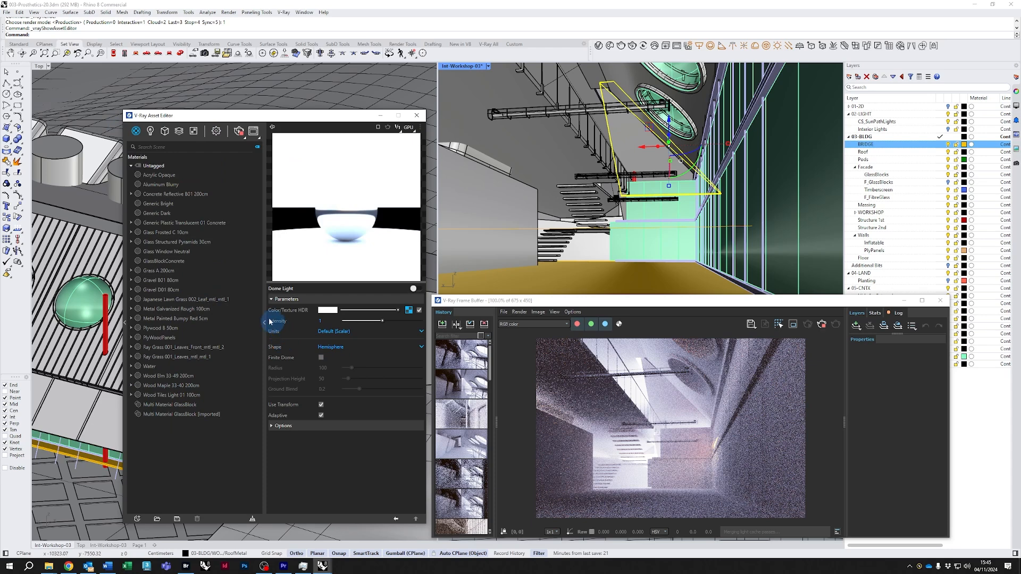
pyautogui.click(161, 263)
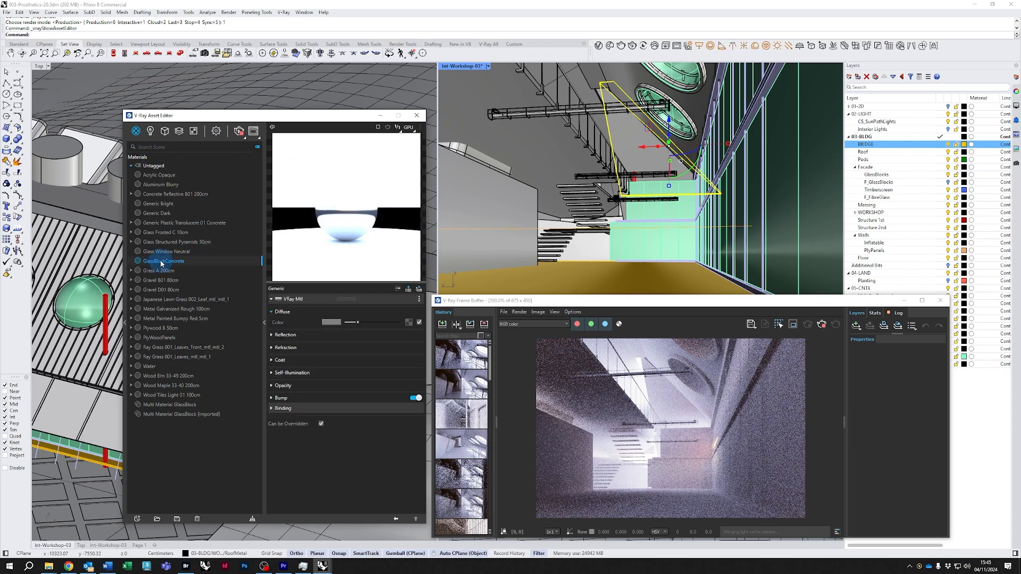
pyautogui.click(158, 252)
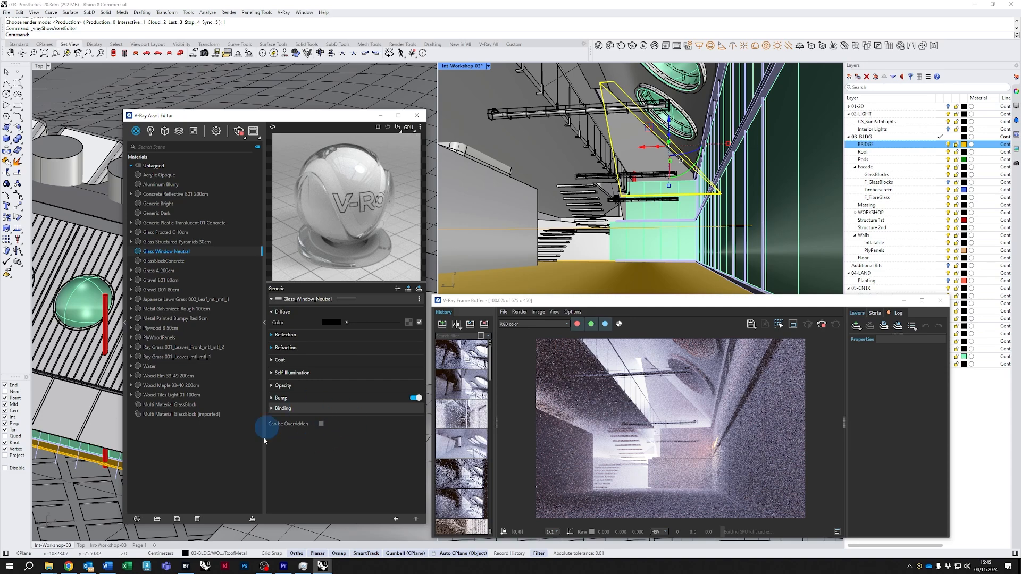
pyautogui.moveTo(338, 119); pyautogui.dragTo(284, 122)
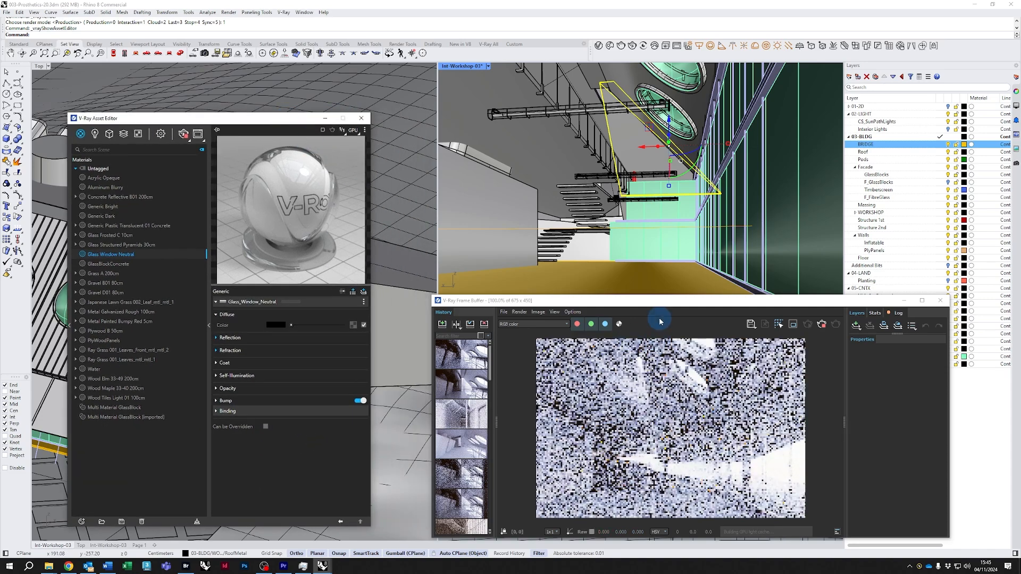
pyautogui.moveTo(650, 297); pyautogui.dragTo(608, 271)
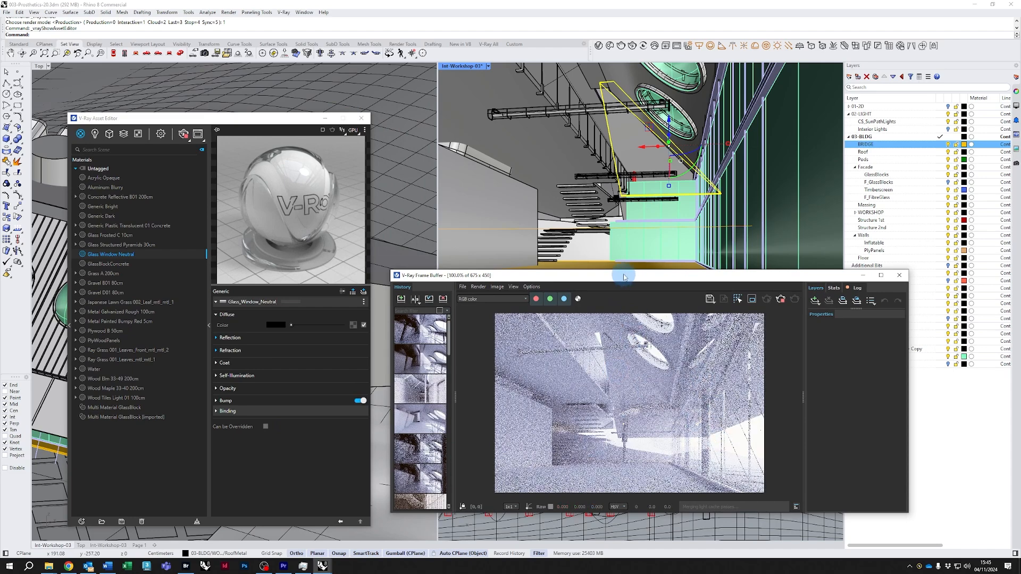
pyautogui.moveTo(627, 277); pyautogui.dragTo(657, 303)
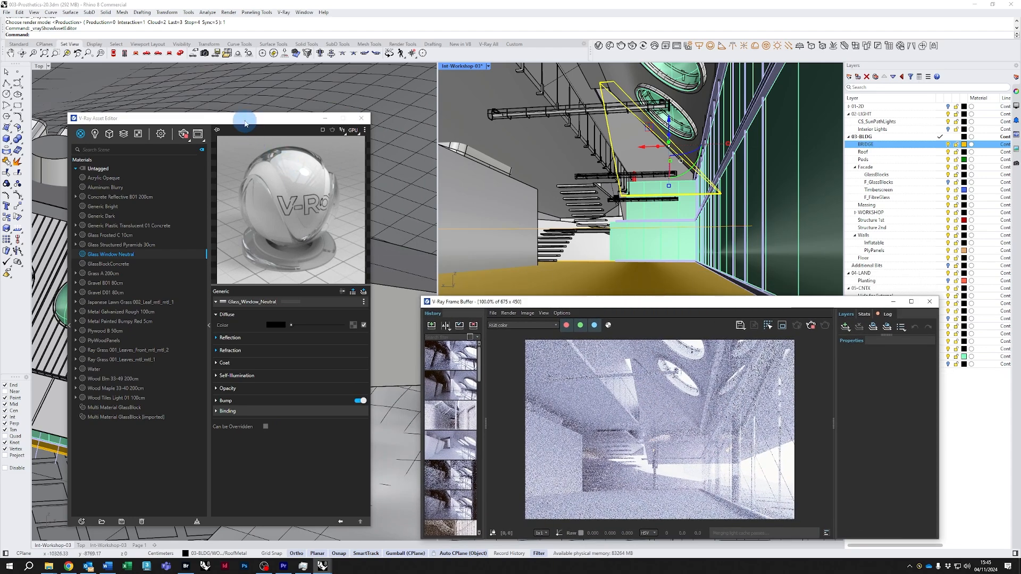
pyautogui.moveTo(245, 123); pyautogui.dragTo(265, 159)
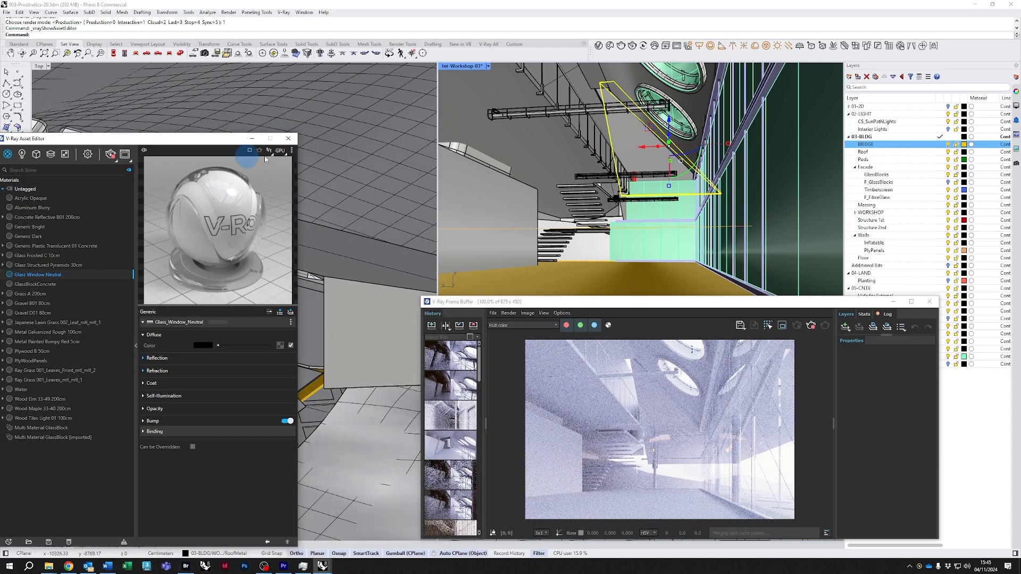
pyautogui.click(288, 138)
# Rotate the workshop interior perspective slightly to reframe the interactive render.
pyautogui.moveTo(661, 308); pyautogui.dragTo(607, 327)
pyautogui.click(1016, 163)
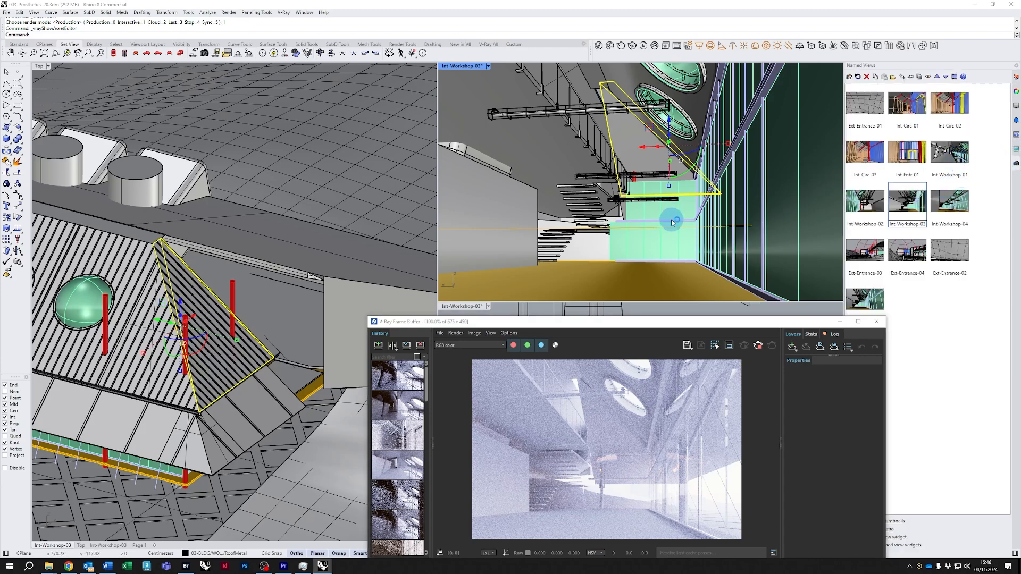
pyautogui.moveTo(673, 222); pyautogui.dragTo(682, 217, button='right')
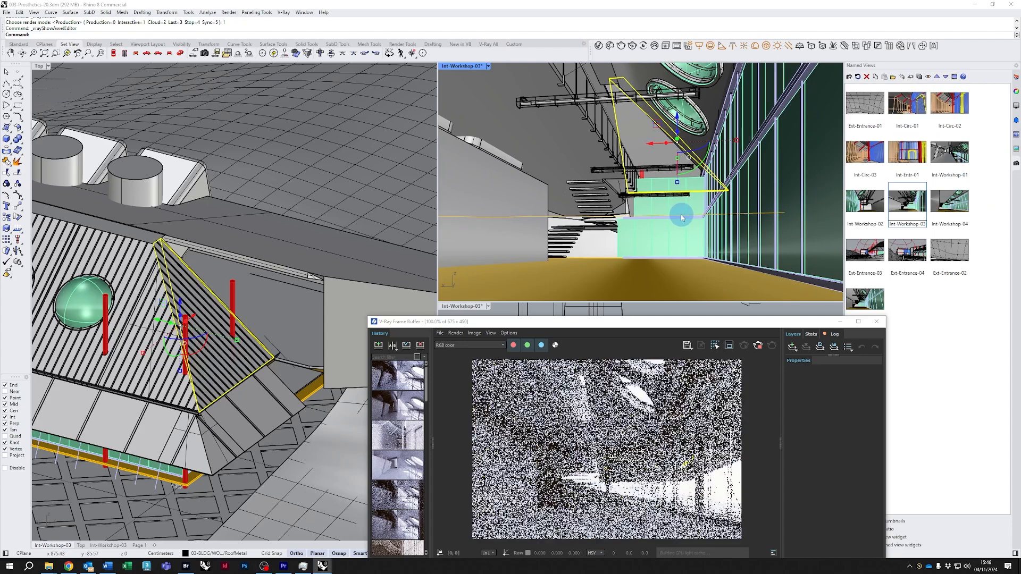
# Turn on the Additional Bits layer at the end of the workshop building and inspect the updated interactive render.
pyautogui.click(302, 346)
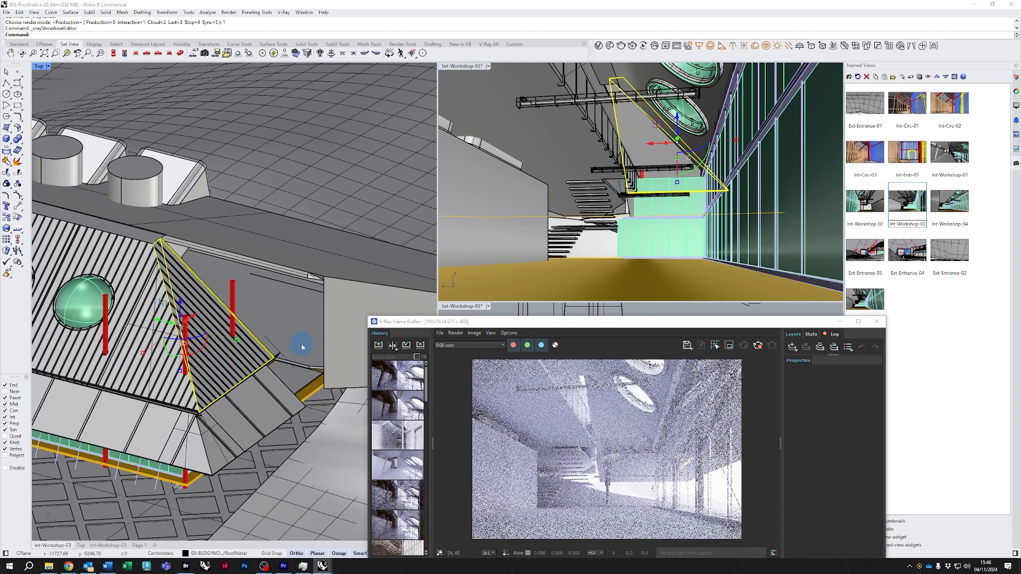
pyautogui.scroll(-5, 301, 347)
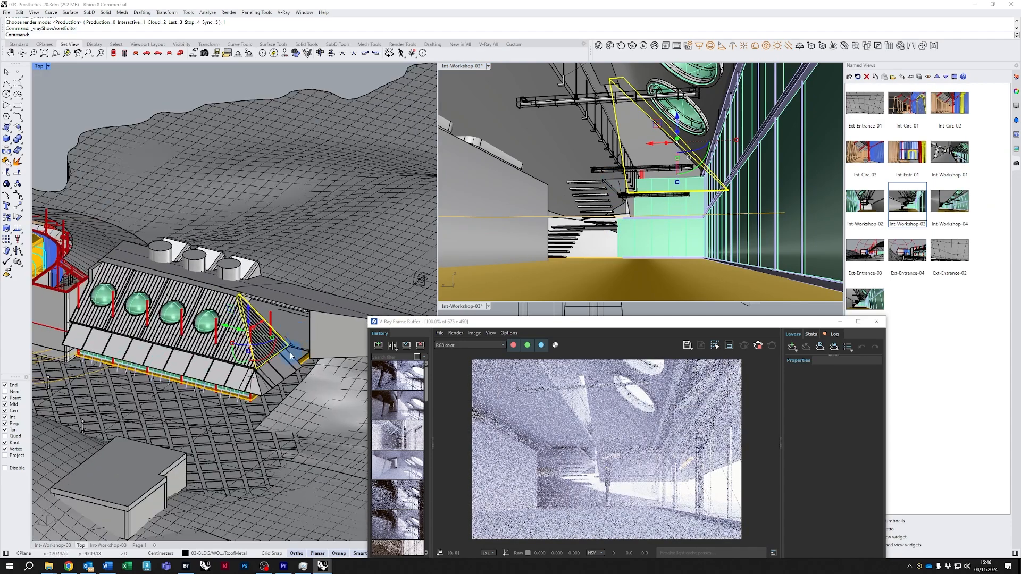
pyautogui.scroll(4, 291, 355)
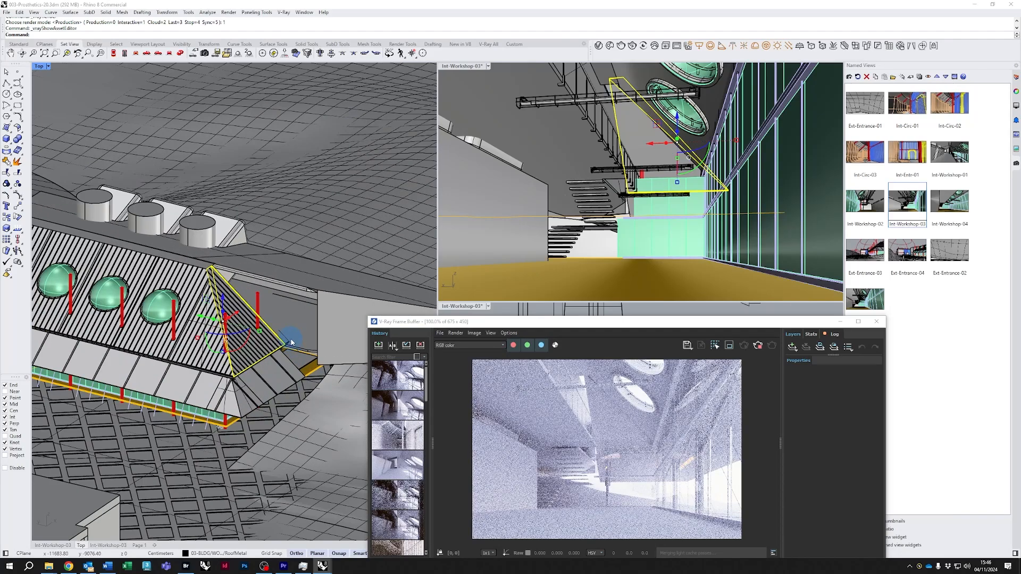
pyautogui.click(1016, 79)
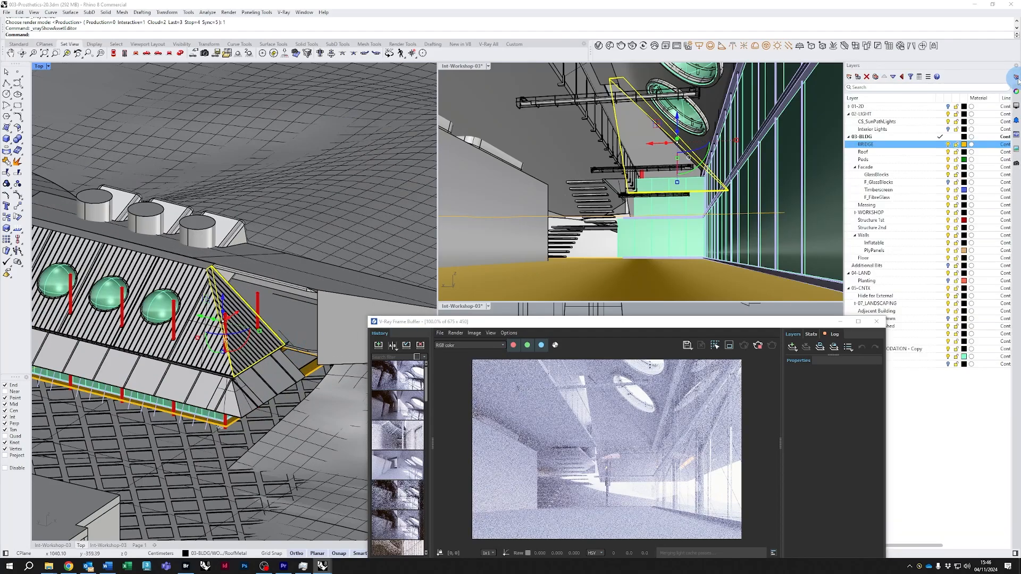
pyautogui.click(948, 266)
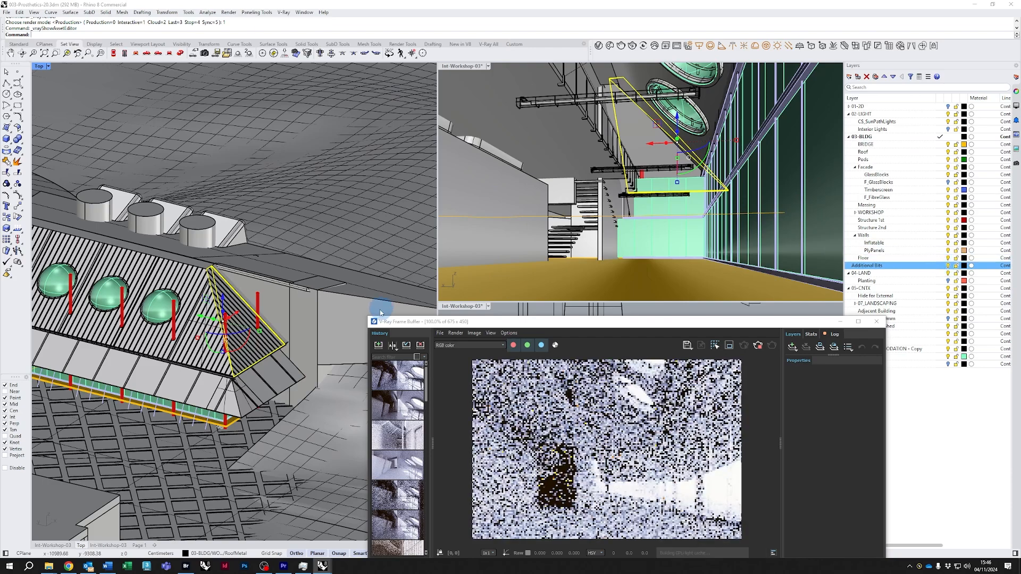
pyautogui.click(329, 313)
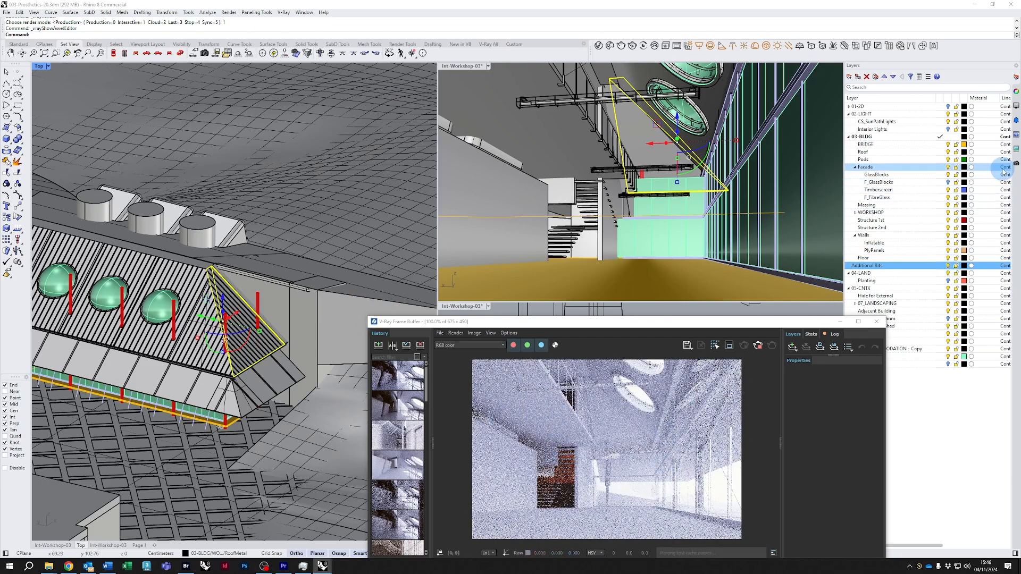
pyautogui.moveTo(706, 322); pyautogui.dragTo(705, 332)
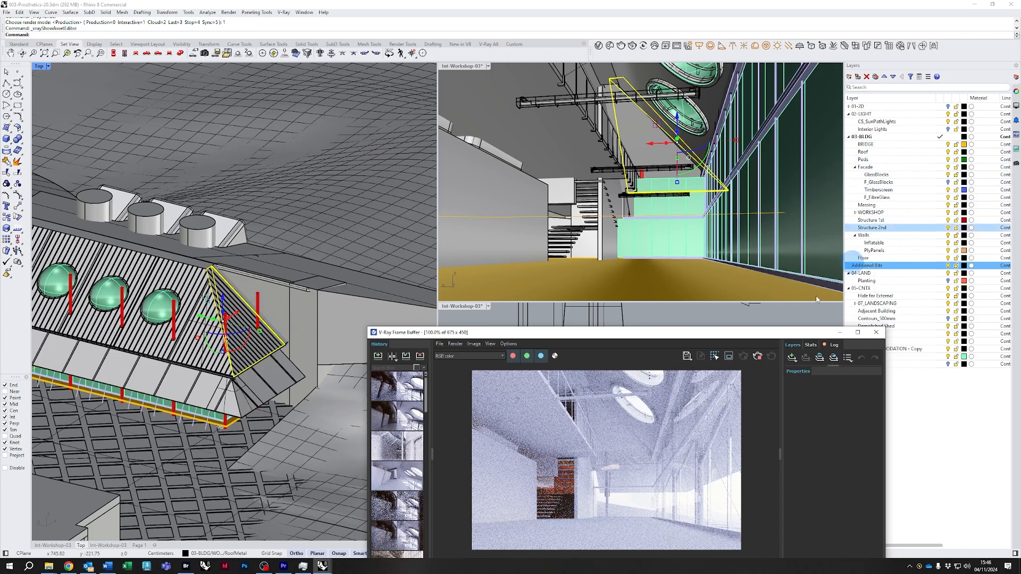
pyautogui.moveTo(648, 334); pyautogui.dragTo(607, 278)
pyautogui.click(573, 413)
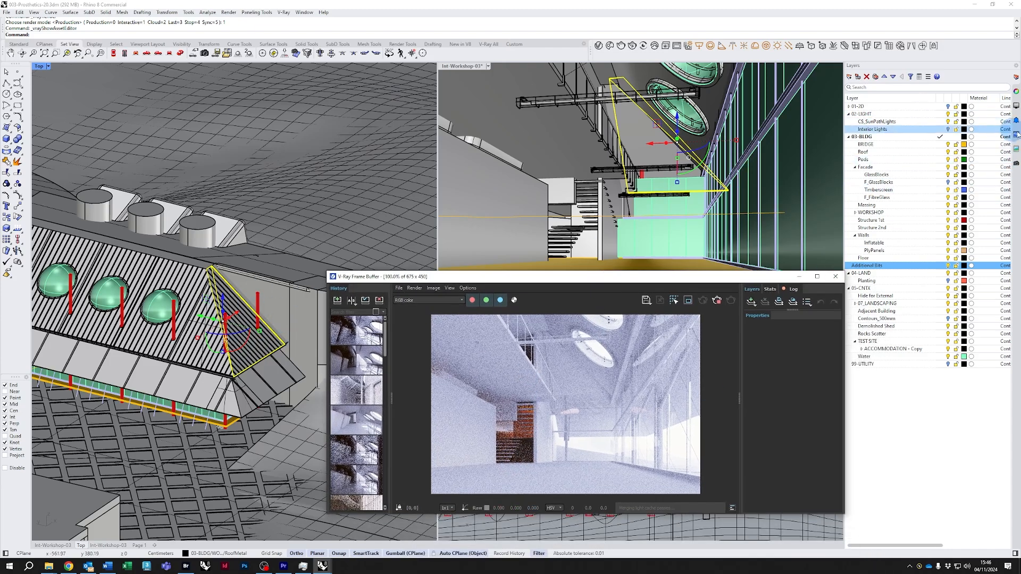
# Save the current interior perspective as the named view Int-Workshop-05, replacing the existing view of that name.
pyautogui.click(1016, 164)
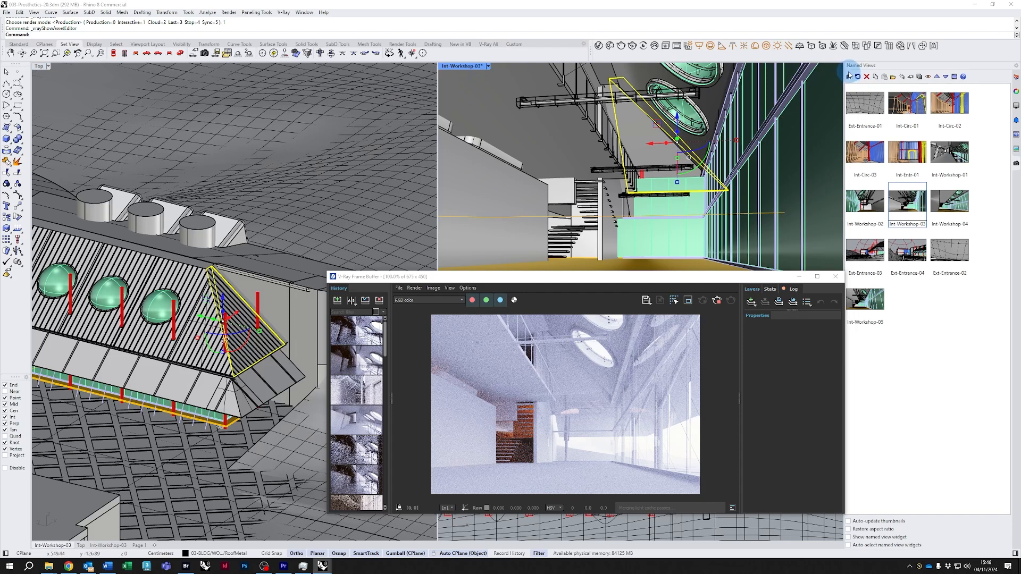
pyautogui.click(850, 78)
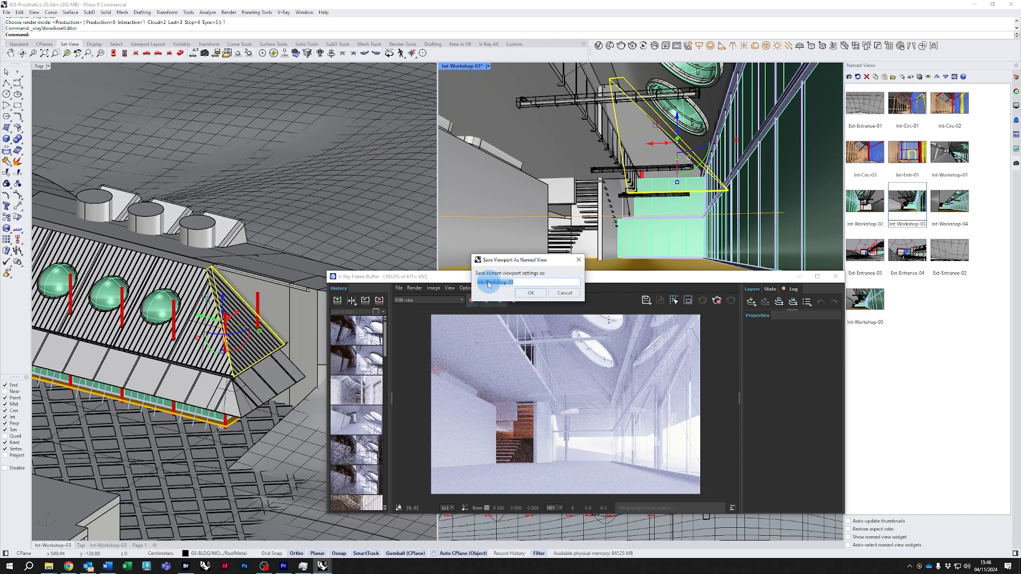
pyautogui.click(530, 292)
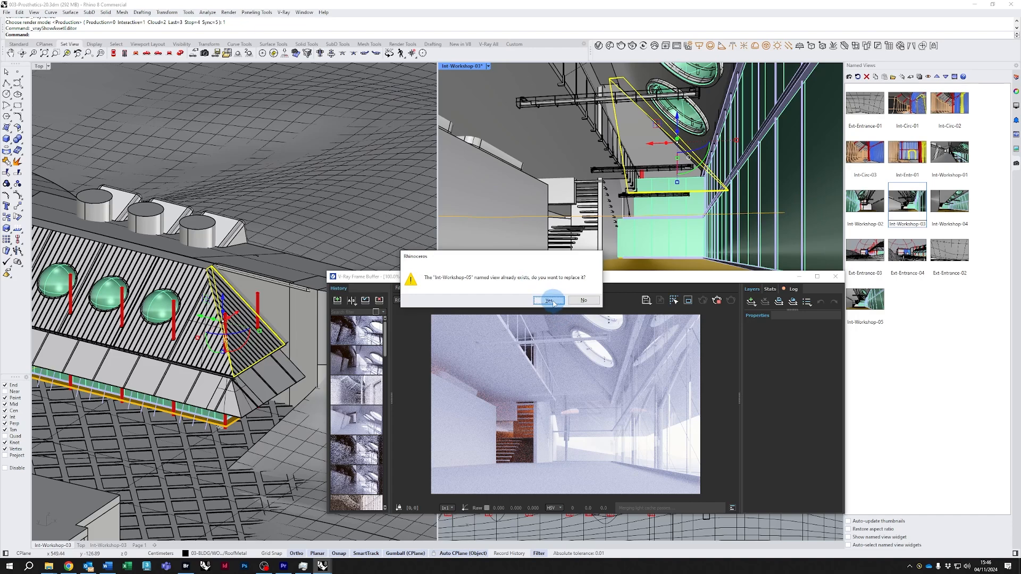
pyautogui.click(549, 301)
pyautogui.moveTo(889, 330); pyautogui.dragTo(969, 206)
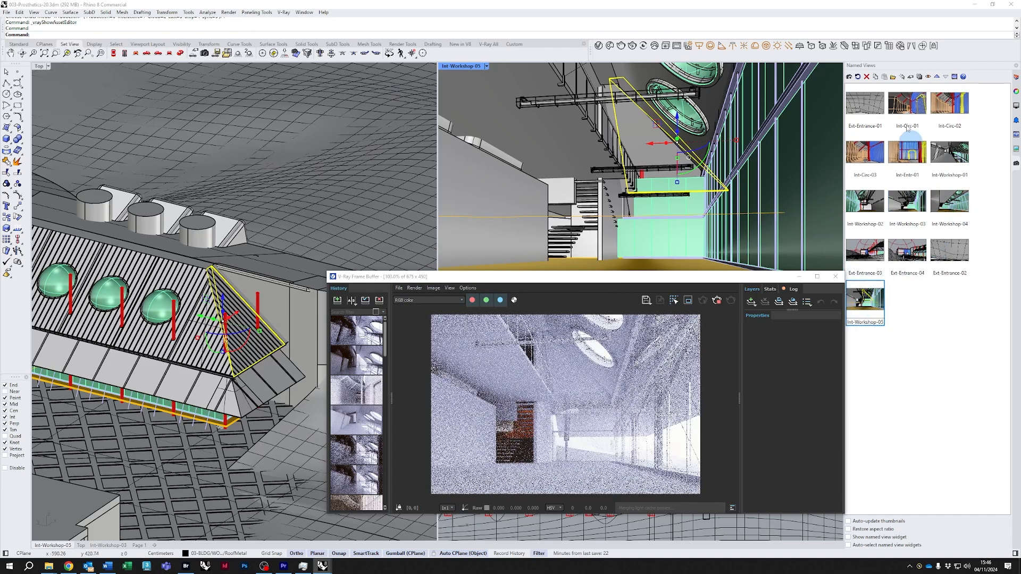
# Restore the named view Int-Workshop-01 and examine the far end of the interior in the interactive render.
pyautogui.doubleClick(948, 158)
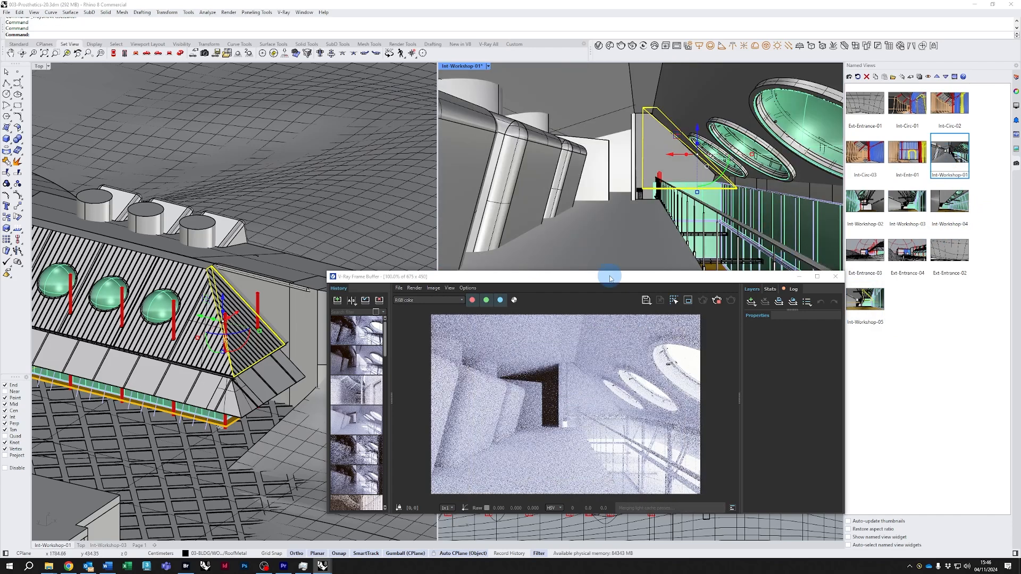
pyautogui.moveTo(615, 276); pyautogui.dragTo(576, 292)
pyautogui.click(528, 412)
pyautogui.moveTo(519, 387); pyautogui.dragTo(515, 430)
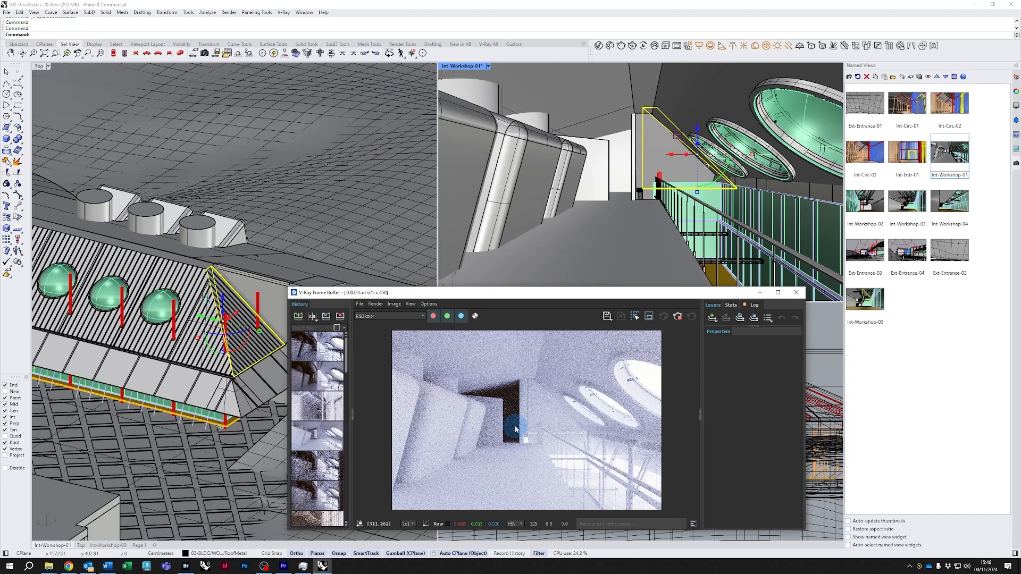
pyautogui.moveTo(528, 296); pyautogui.dragTo(568, 301)
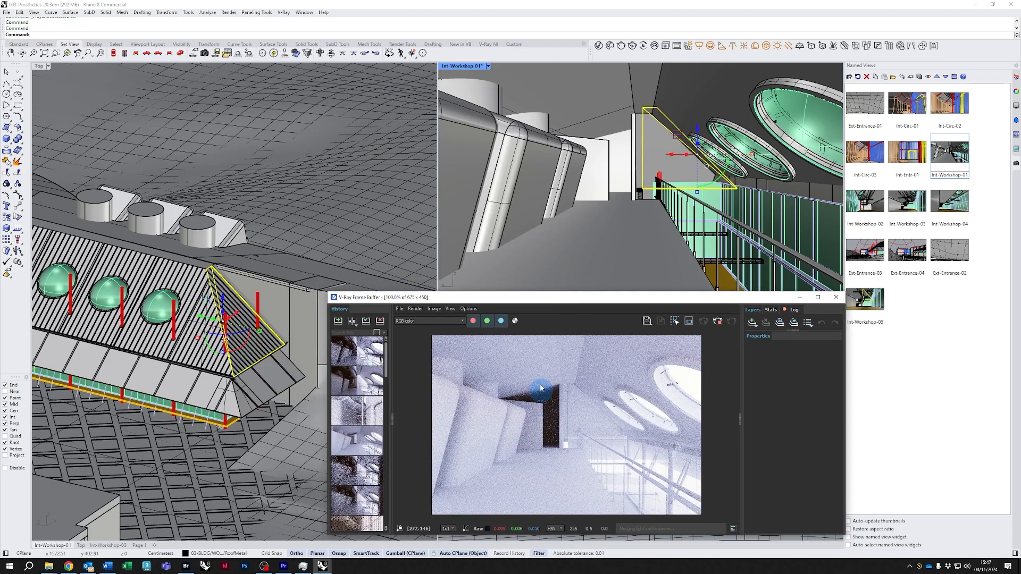
# Move the end wall panel slightly toward the workshop roof to close the gap at the end of the interior.
pyautogui.click(278, 318)
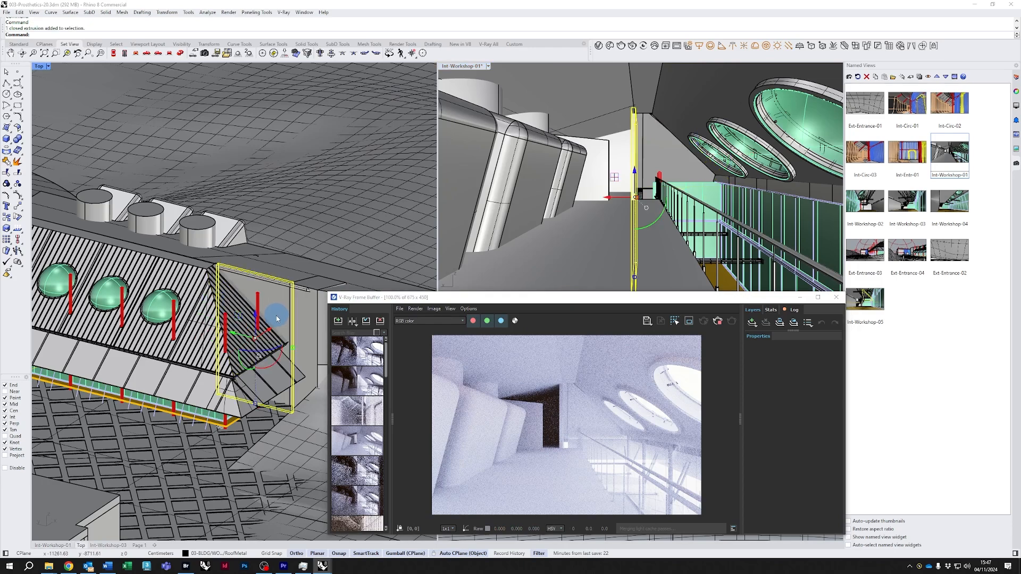
pyautogui.keyDown('ctrl'); pyautogui.keyDown('shift'); pyautogui.moveTo(261, 354); pyautogui.dragTo(263, 347, button='right'); pyautogui.keyUp('shift'); pyautogui.keyUp('ctrl')
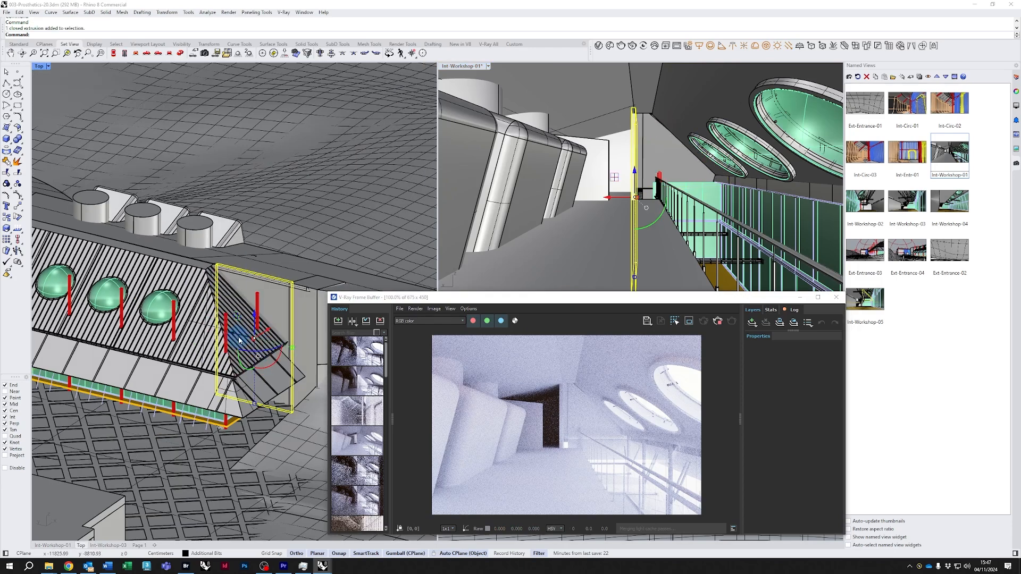
pyautogui.moveTo(242, 339); pyautogui.dragTo(232, 335)
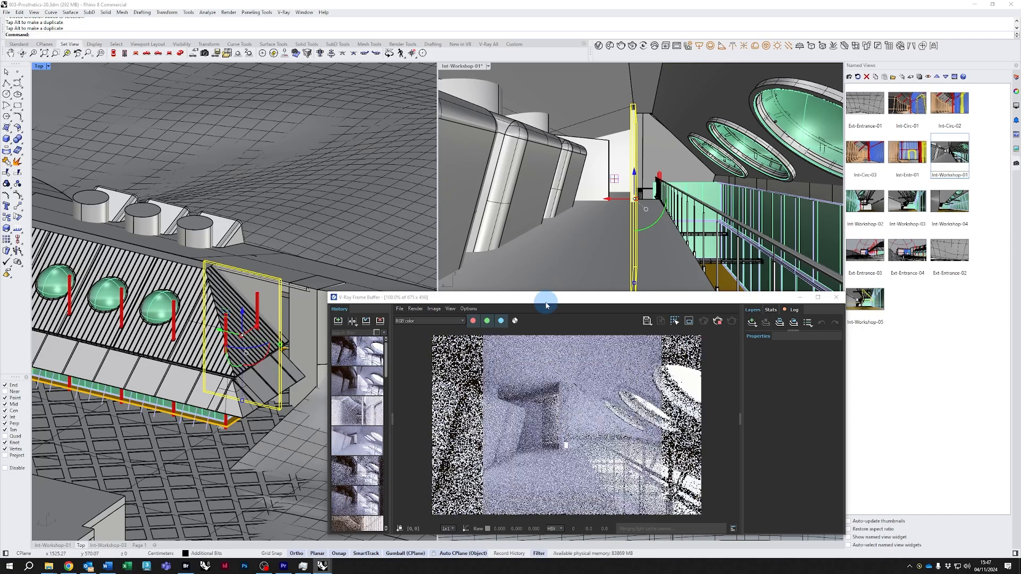
pyautogui.moveTo(547, 303); pyautogui.dragTo(559, 298)
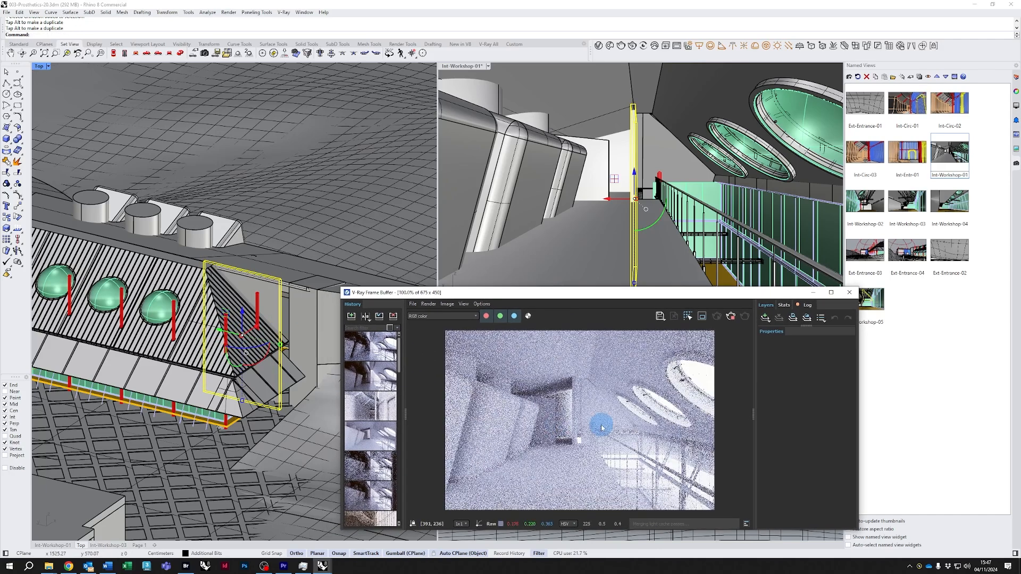
# Show the camera object of the Int-Workshop-01 perspective view with the Camera command.
pyautogui.rightClick(560, 158)
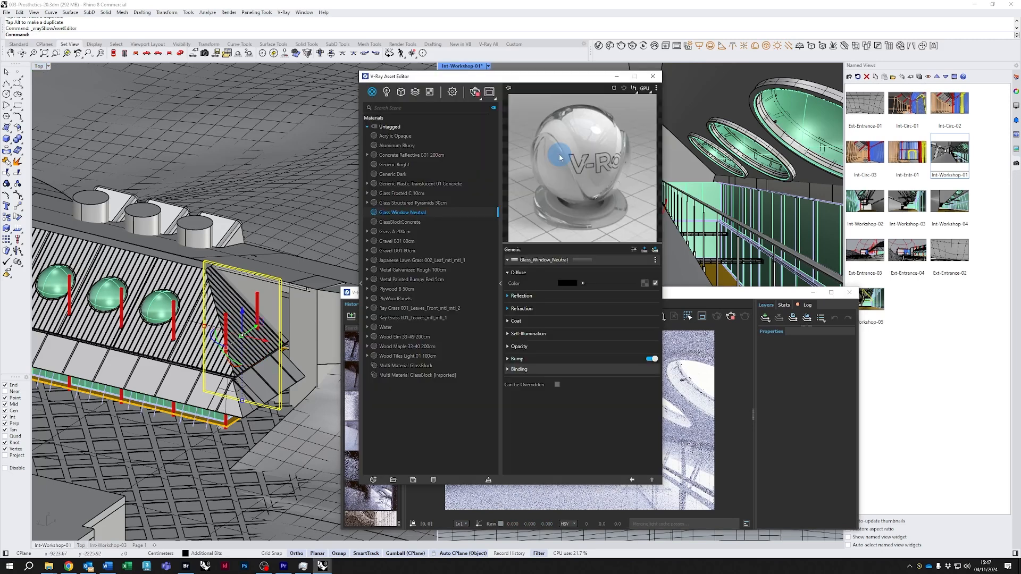
pyautogui.click(653, 76)
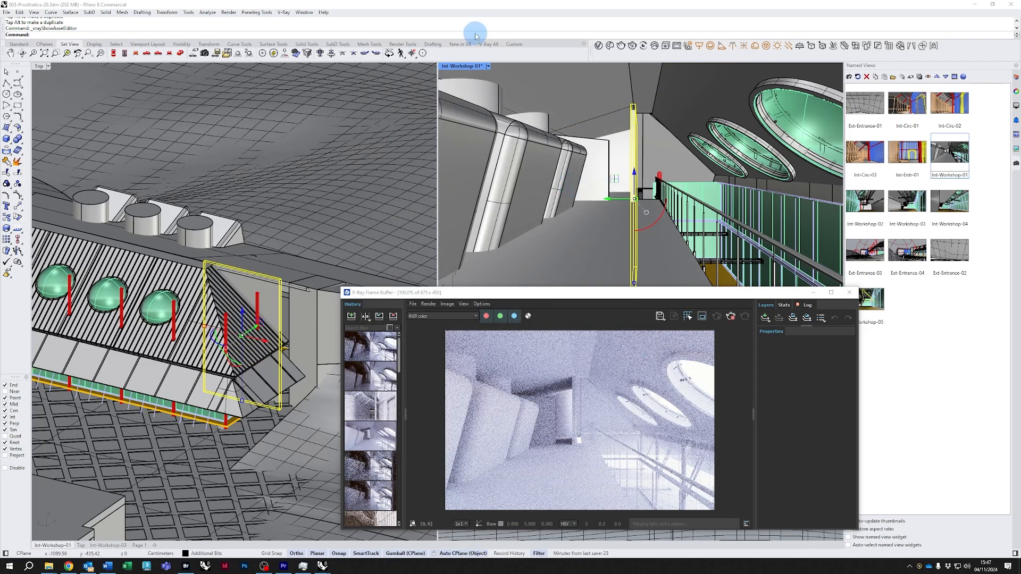
pyautogui.write('Camera')
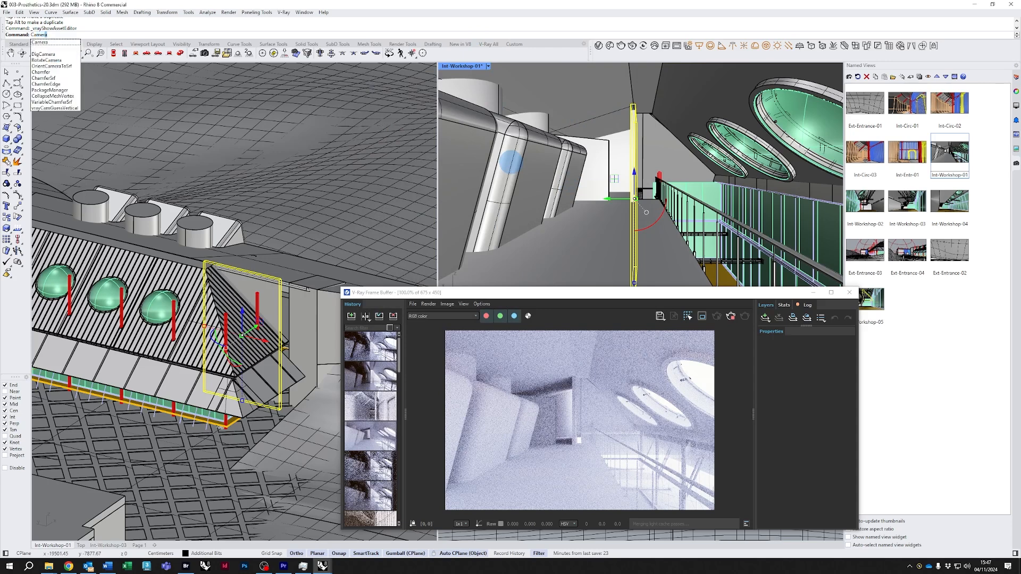
pyautogui.press('Return')
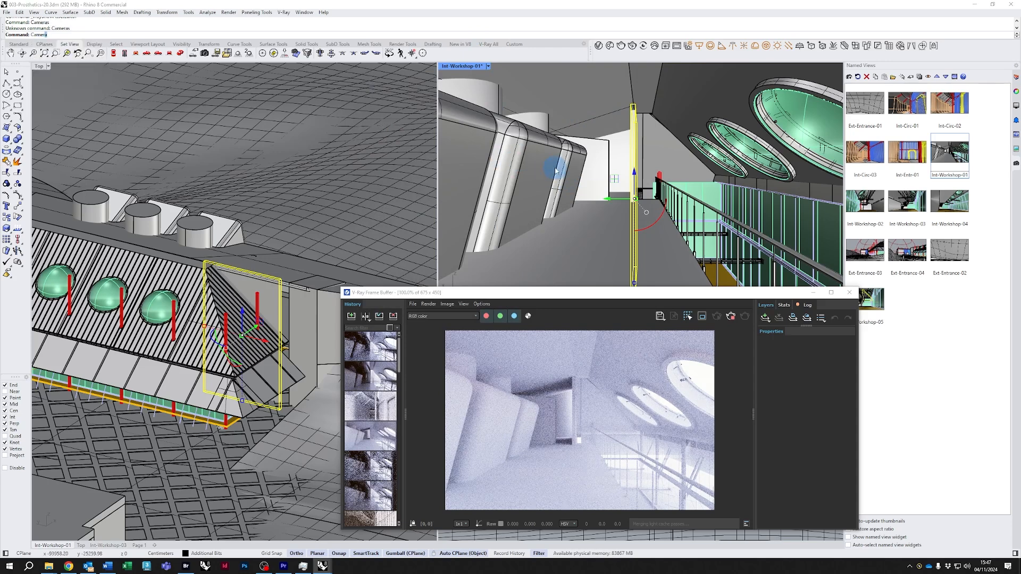
pyautogui.write('Camera')
pyautogui.press('Return')
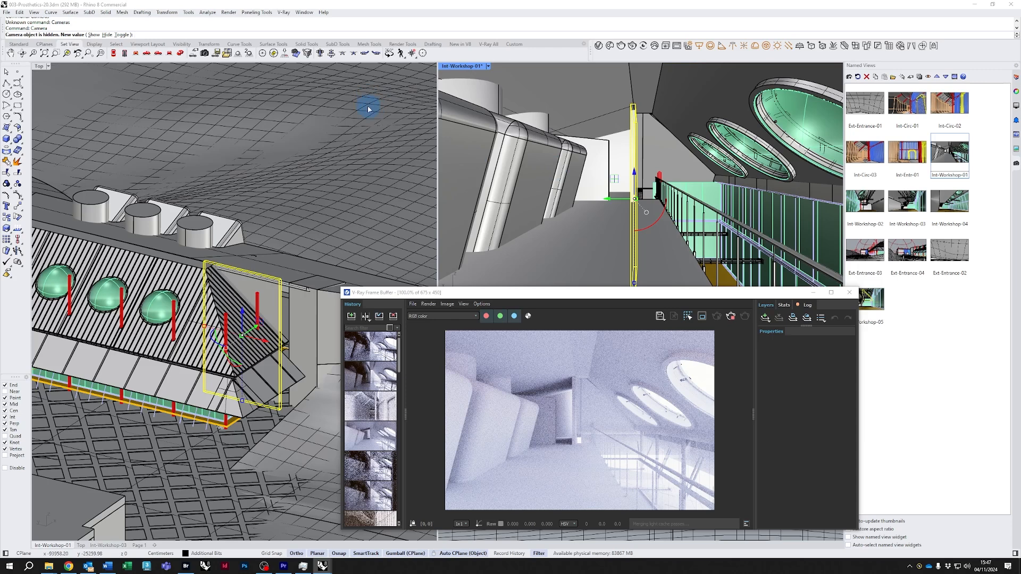
pyautogui.write('s')
pyautogui.press('Return')
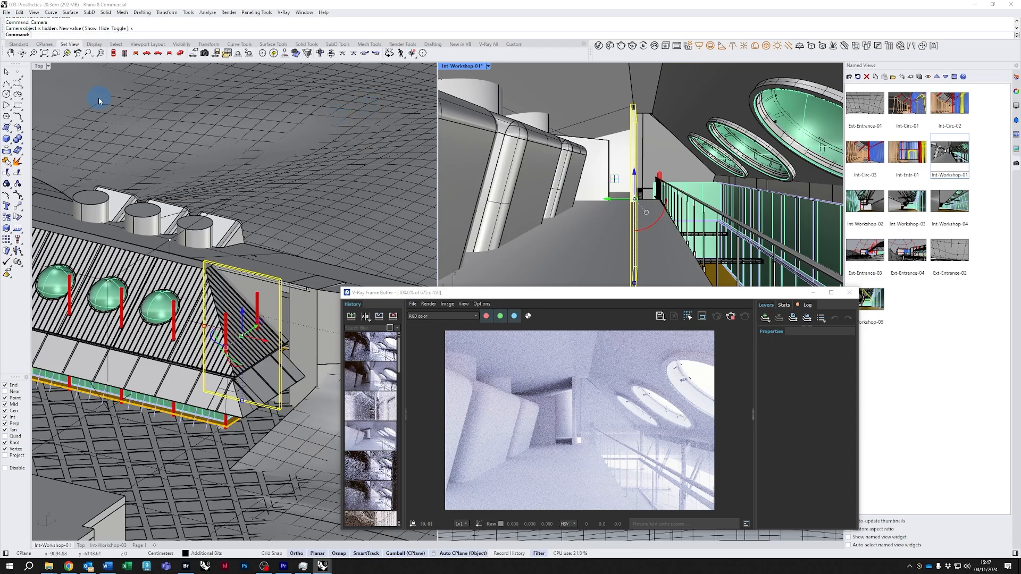
# Reset the tilted Top viewport to the world Top view and set its display mode to Wireframe.
pyautogui.click(40, 66)
pyautogui.click(45, 74)
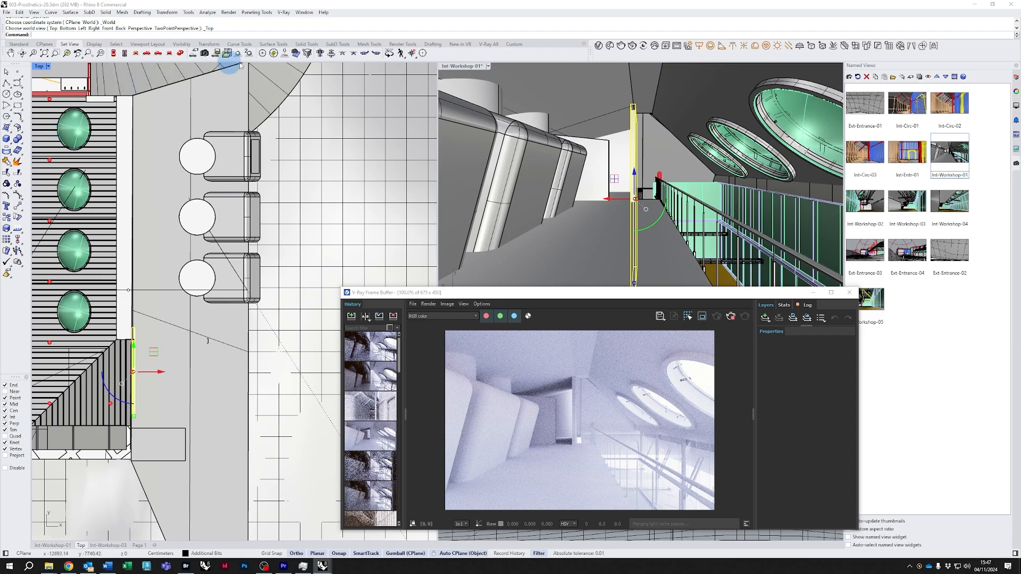
pyautogui.click(19, 44)
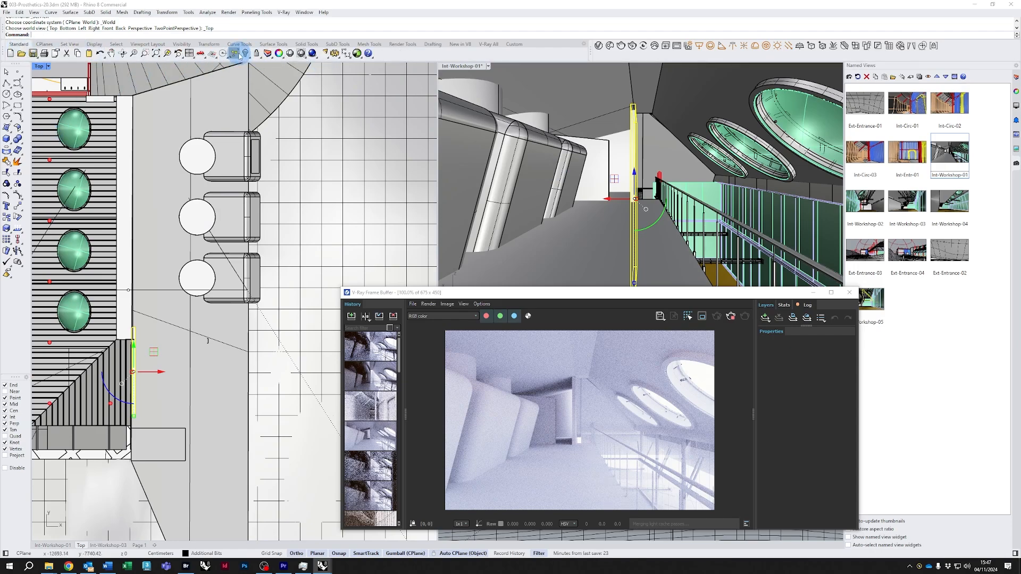
pyautogui.rightClick(301, 55)
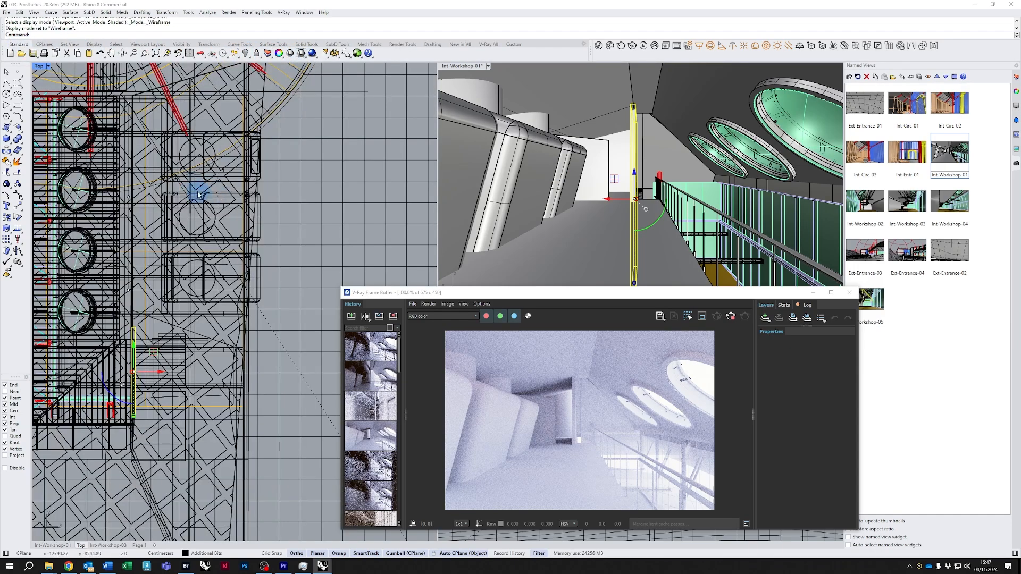
# Move the camera location point slightly back in plan, away from the far end of the workshop interior.
pyautogui.scroll(10, 198, 194)
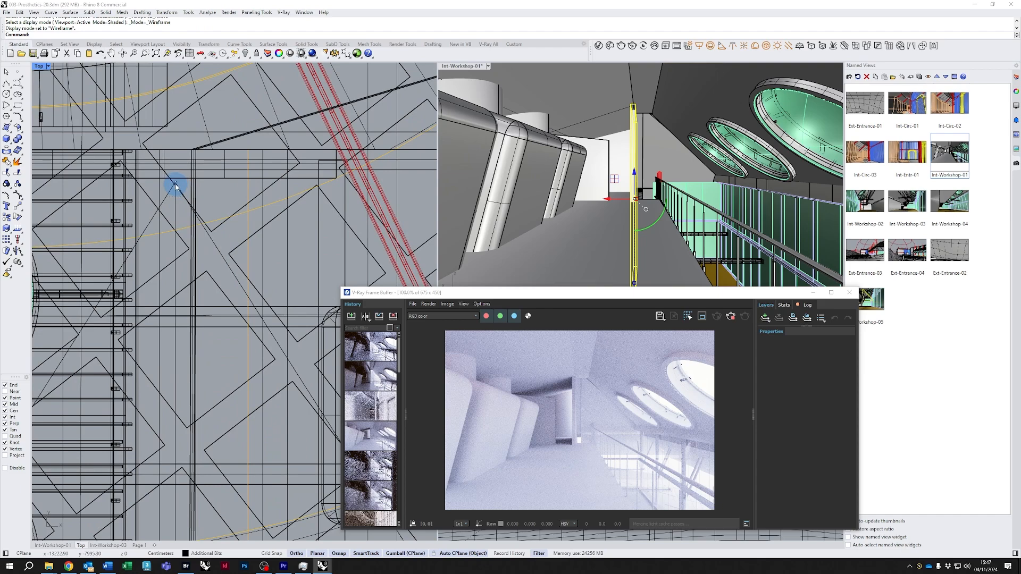
pyautogui.click(175, 185)
pyautogui.moveTo(176, 170); pyautogui.dragTo(171, 142)
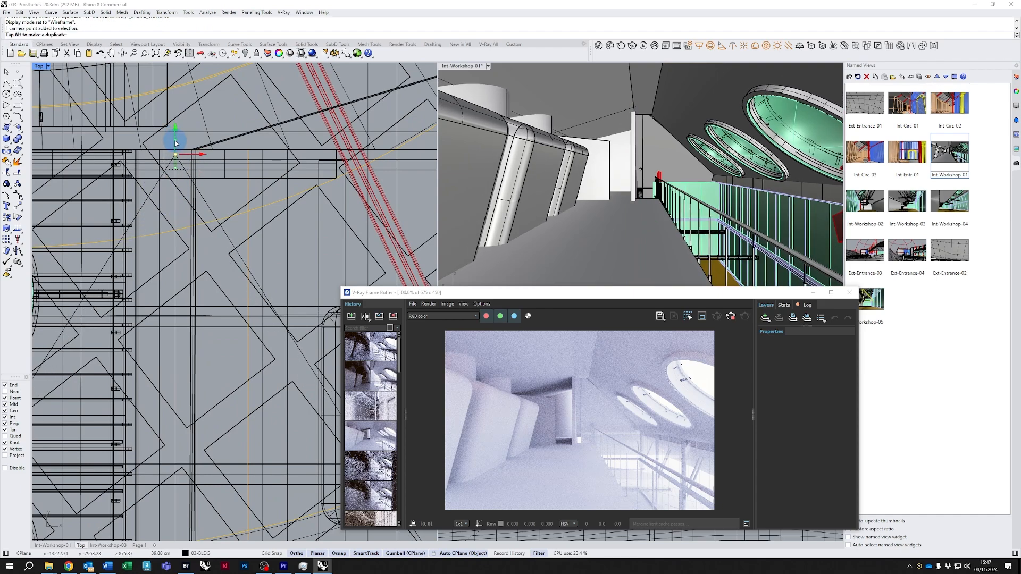
# Shift the camera target point slightly sideways in plan toward the workshop roof side.
pyautogui.scroll(-4, 233, 280)
pyautogui.scroll(-2, 233, 284)
pyautogui.moveTo(238, 338); pyautogui.dragTo(209, 230, button='right')
pyautogui.scroll(8, 189, 311)
pyautogui.click(158, 296)
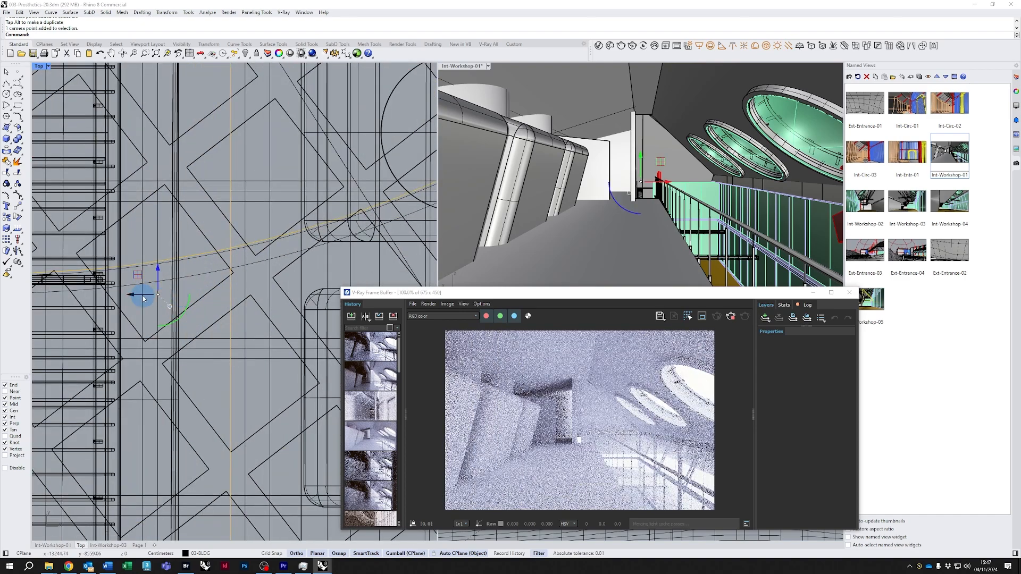
pyautogui.moveTo(143, 299); pyautogui.dragTo(129, 299)
# Hide the red block at the edge of the interior view and save the perspective over the named view Int-Workshop-01.
pyautogui.click(833, 229)
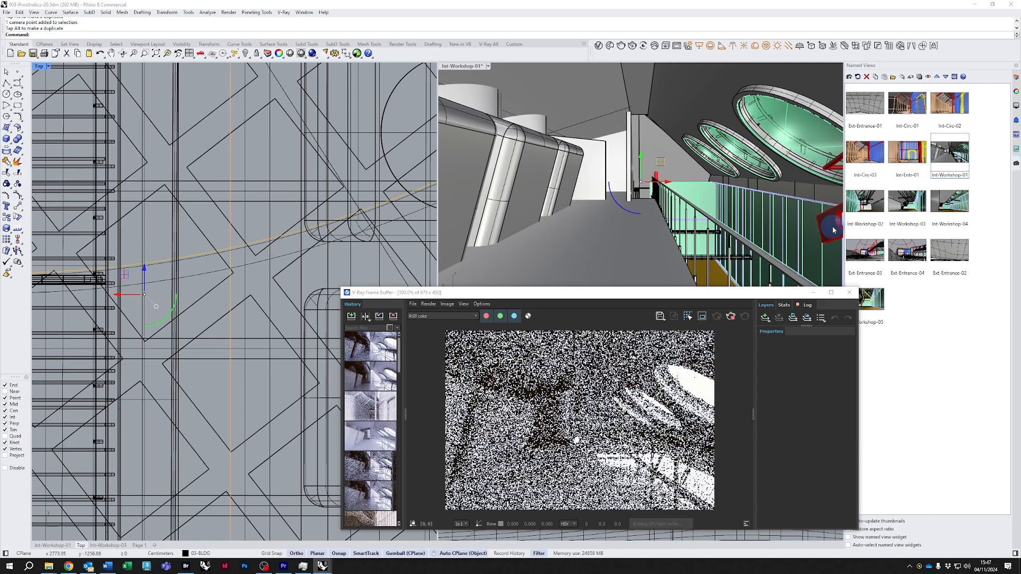
pyautogui.hotkey('ctrl', 'h')
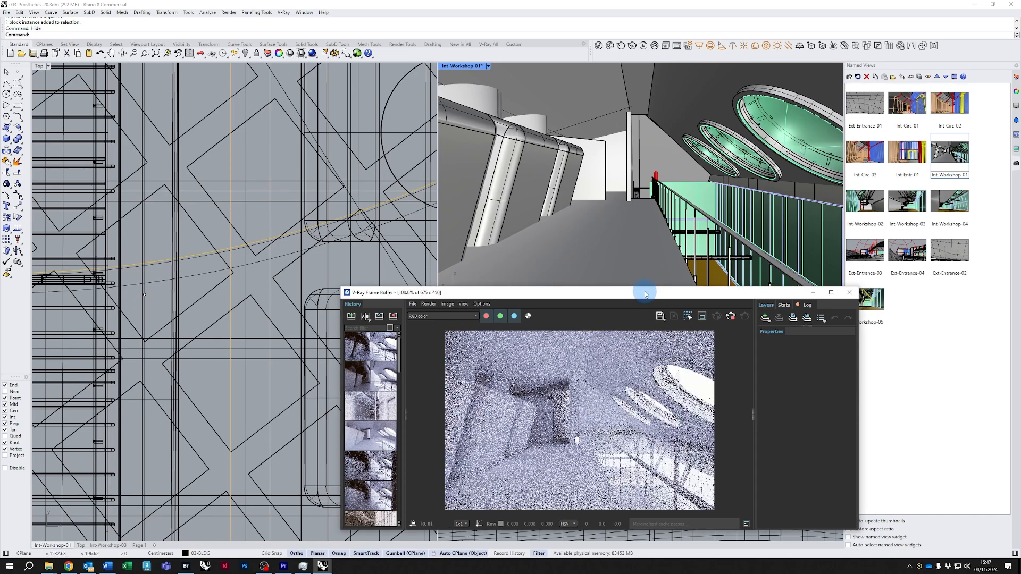
pyautogui.moveTo(645, 293); pyautogui.dragTo(470, 230)
pyautogui.click(849, 77)
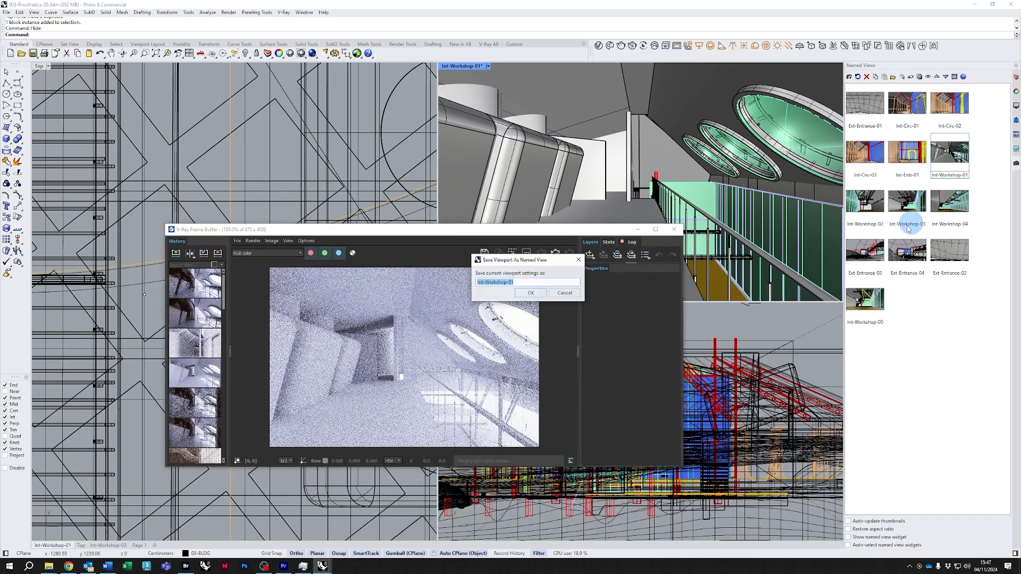
pyautogui.click(530, 293)
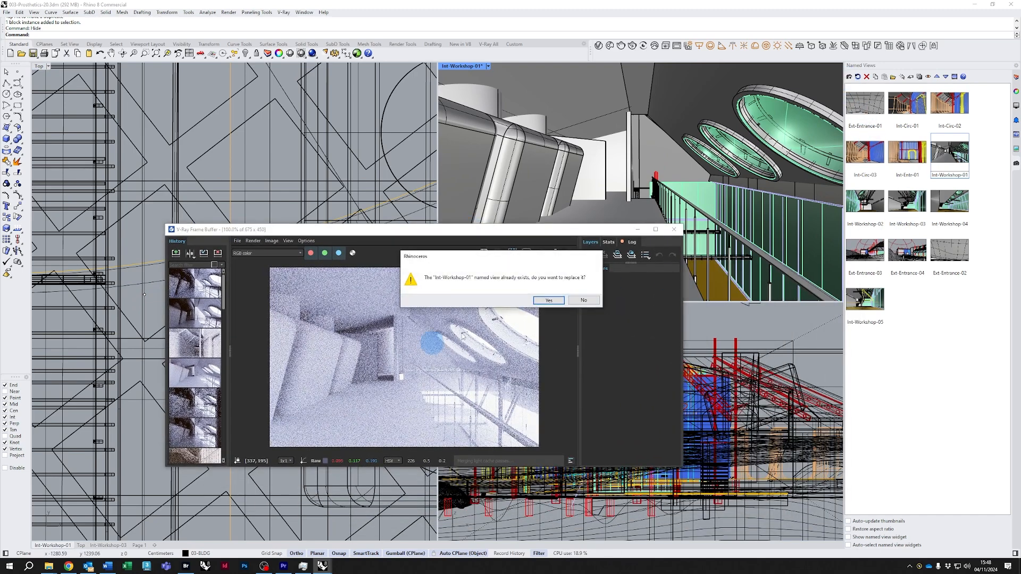
pyautogui.click(562, 301)
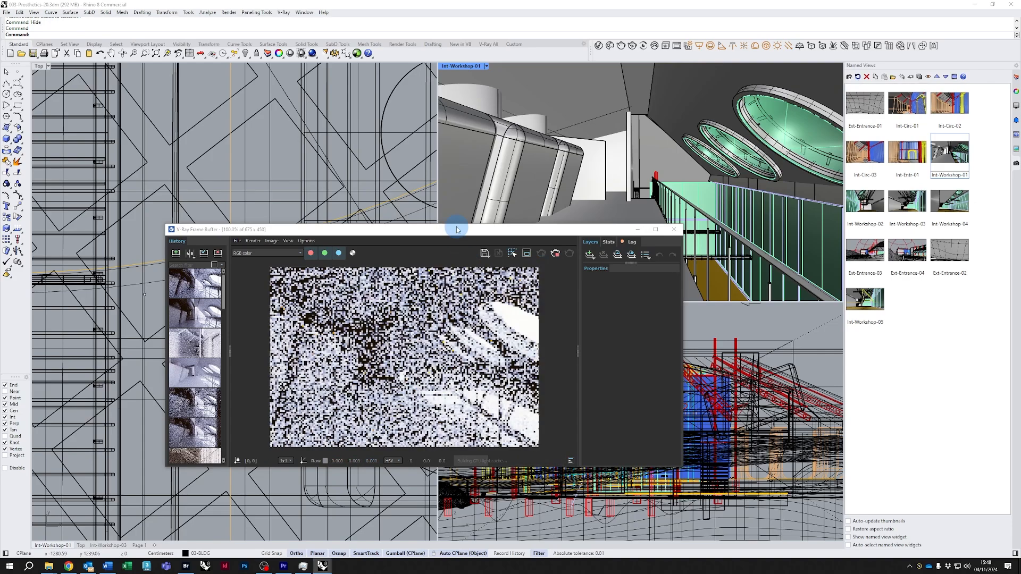
# Switch to the references folder in File Explorer and review the reference images for translucent and glass material qualities.
pyautogui.moveTo(458, 233); pyautogui.dragTo(548, 233)
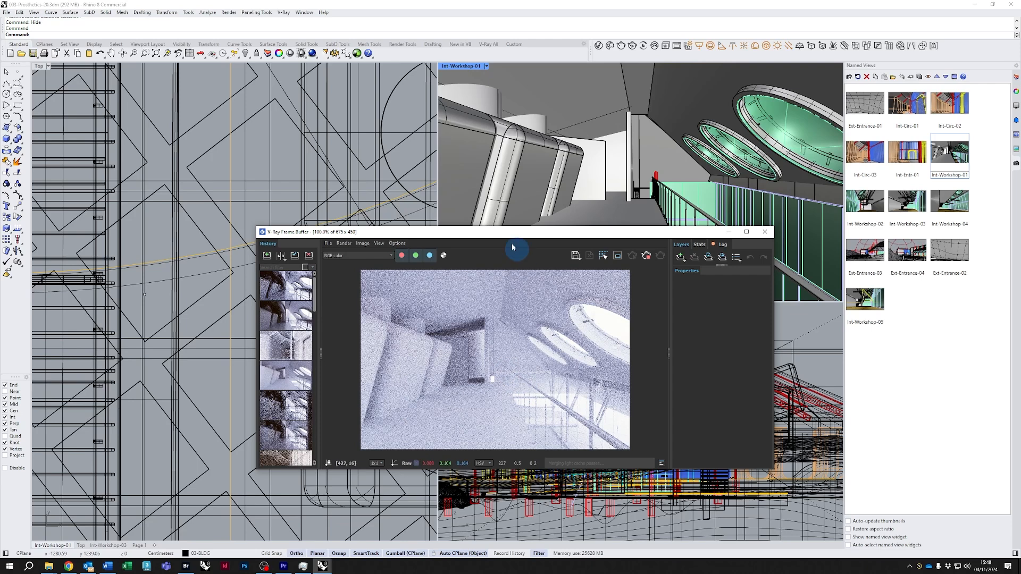
pyautogui.moveTo(478, 231); pyautogui.dragTo(557, 230)
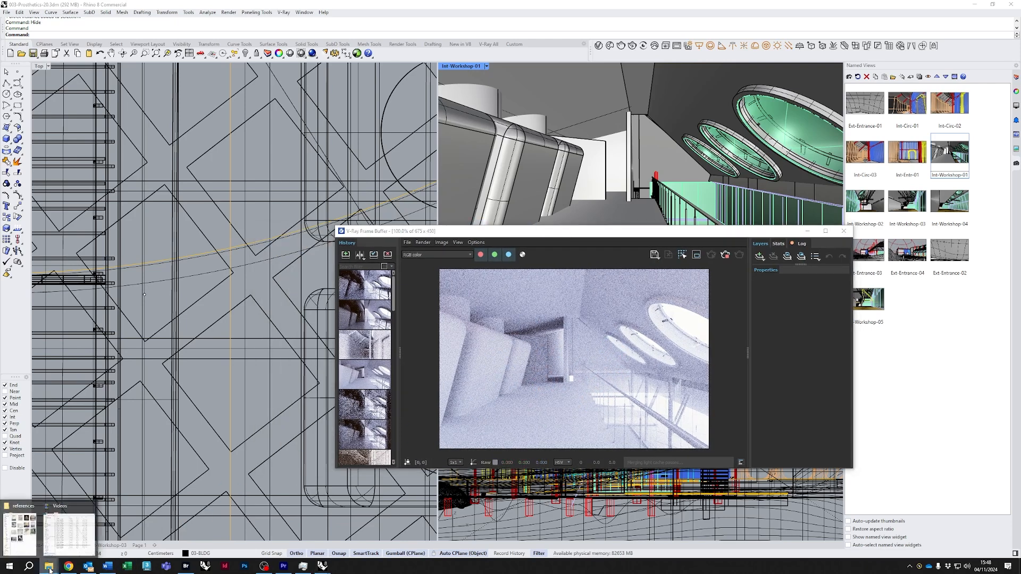
pyautogui.click(25, 530)
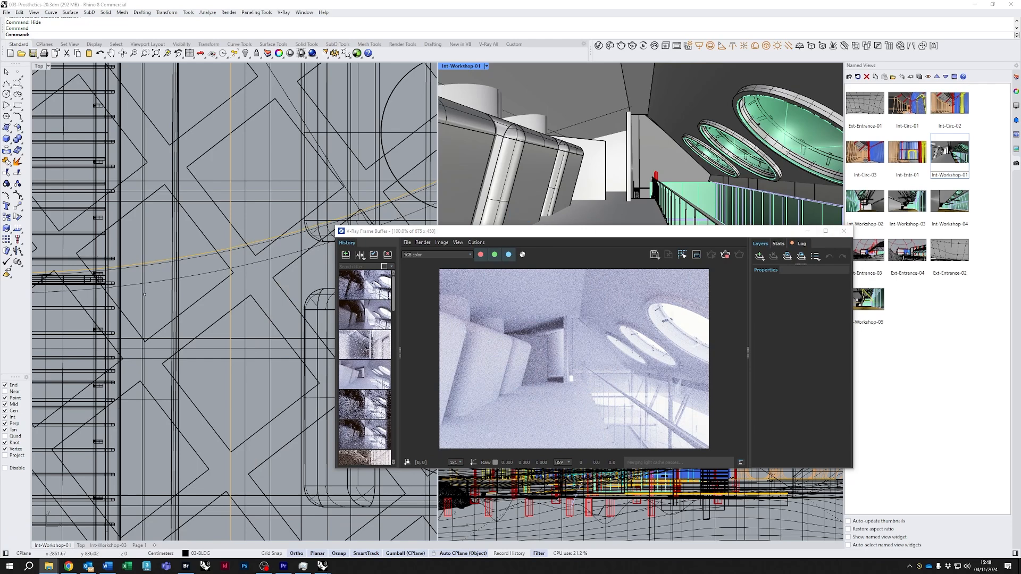
pyautogui.moveTo(642, 119); pyautogui.dragTo(171, 73)
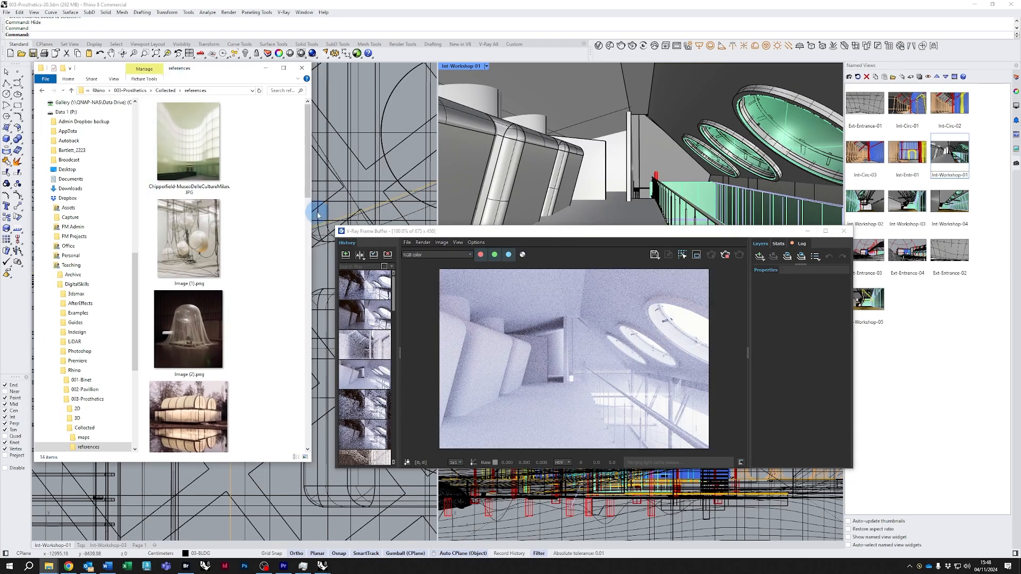
pyautogui.moveTo(311, 213); pyautogui.dragTo(522, 204)
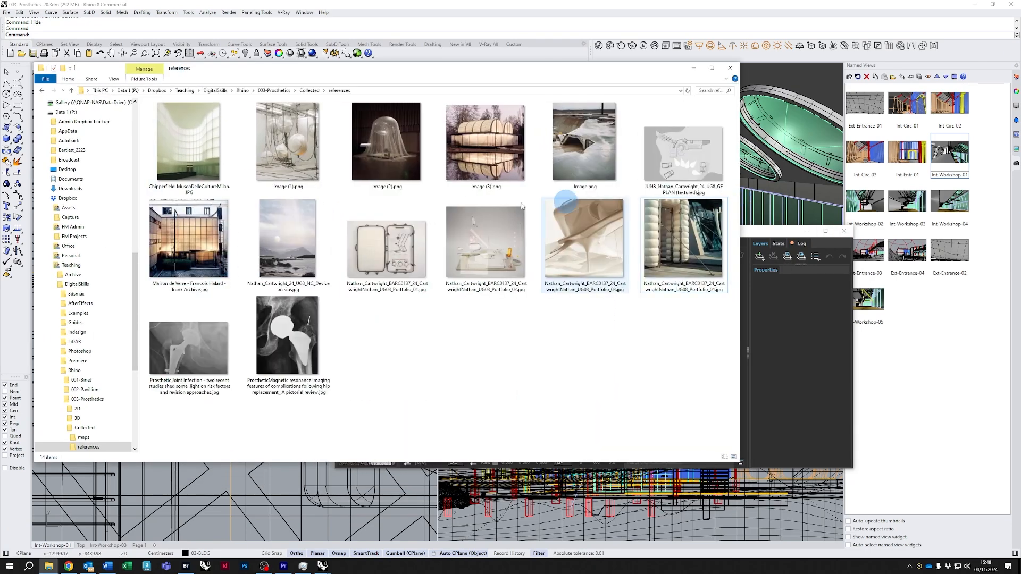
pyautogui.click(539, 240)
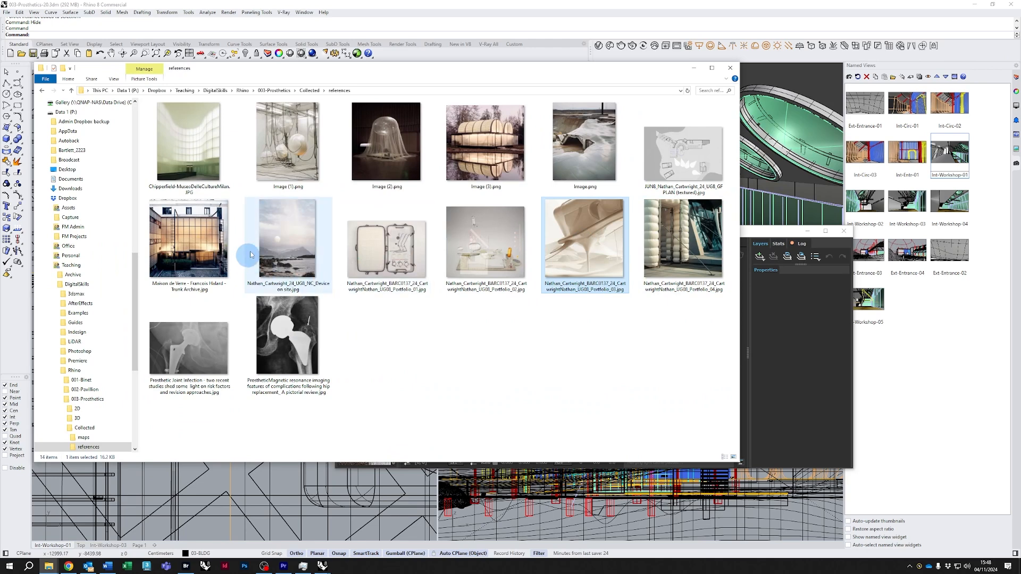
pyautogui.moveTo(451, 71); pyautogui.dragTo(487, 116)
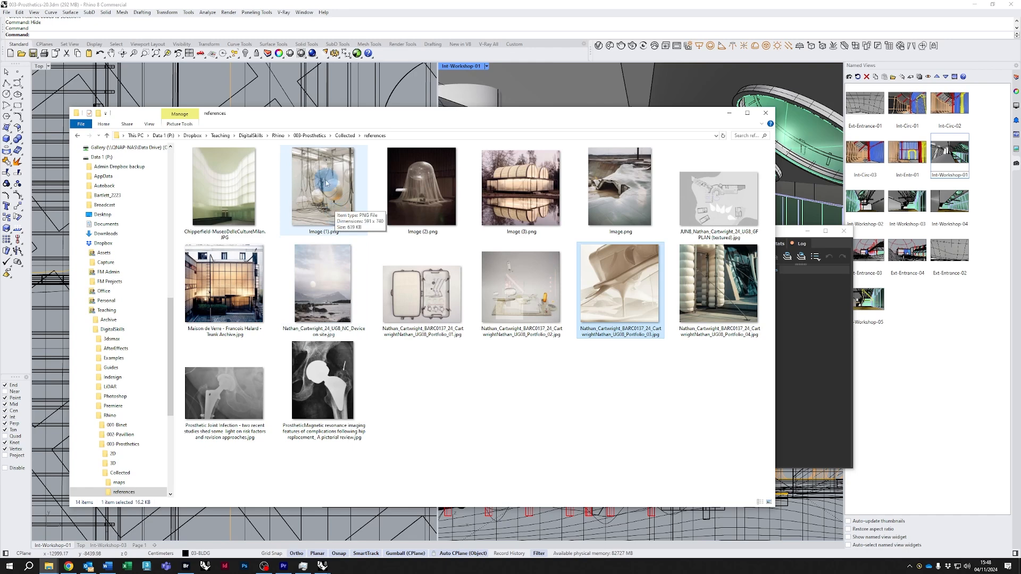
pyautogui.click(325, 204)
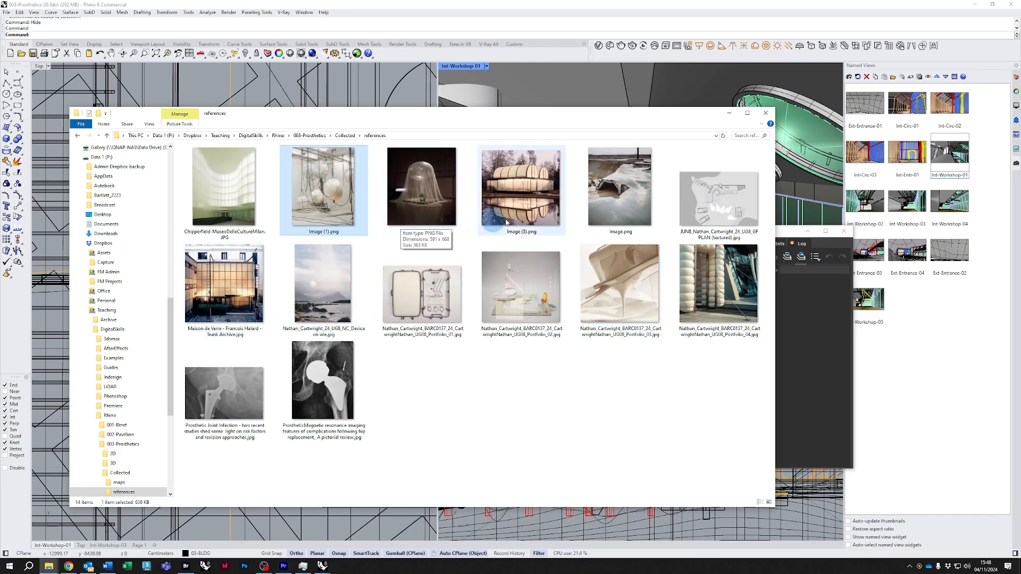
pyautogui.click(730, 113)
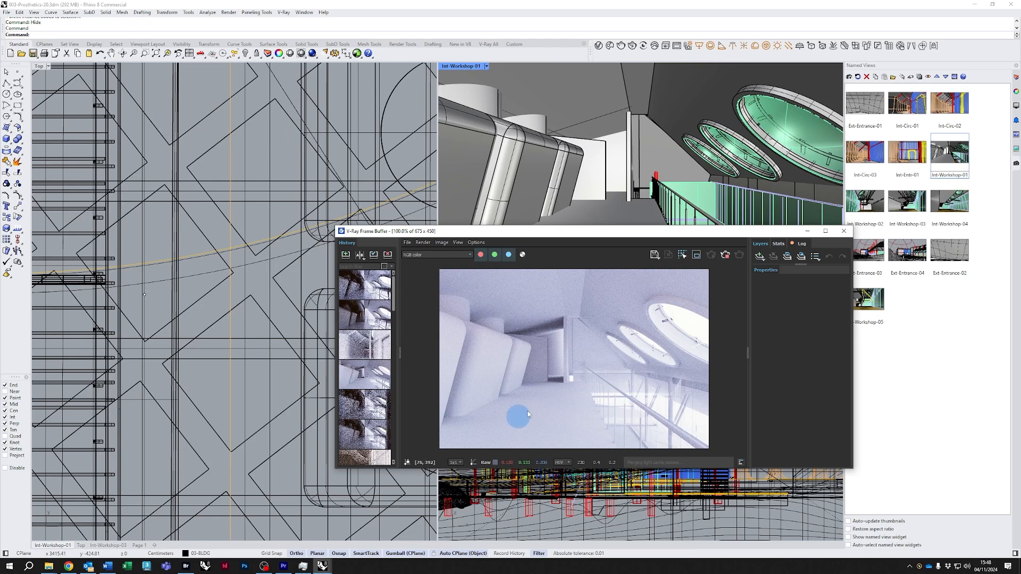
# Set the V-Ray material override to Generic Plastic Translucent 01 Concrete.
pyautogui.moveTo(544, 233); pyautogui.dragTo(618, 232)
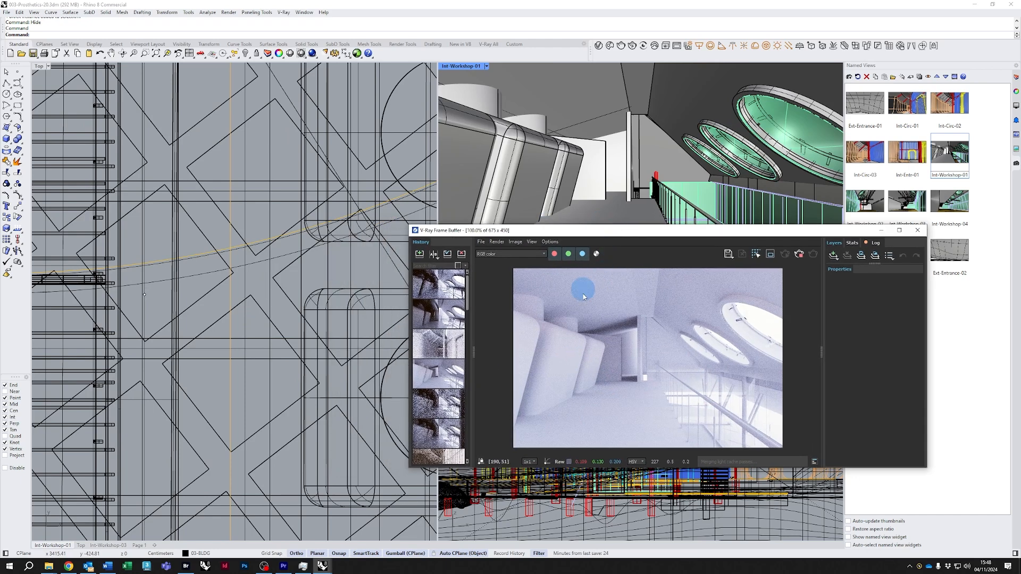
pyautogui.click(601, 48)
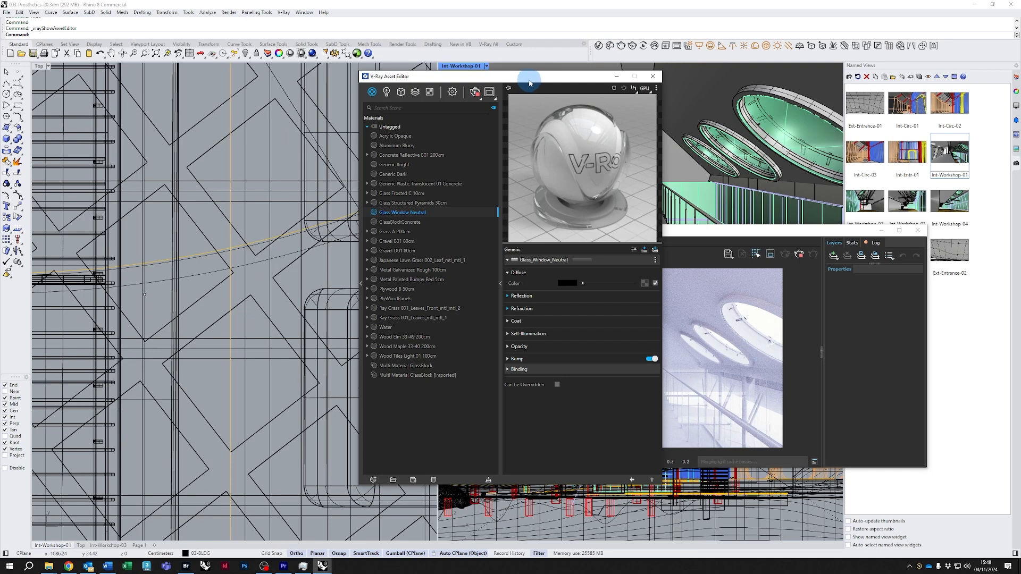
pyautogui.moveTo(530, 82); pyautogui.dragTo(285, 104)
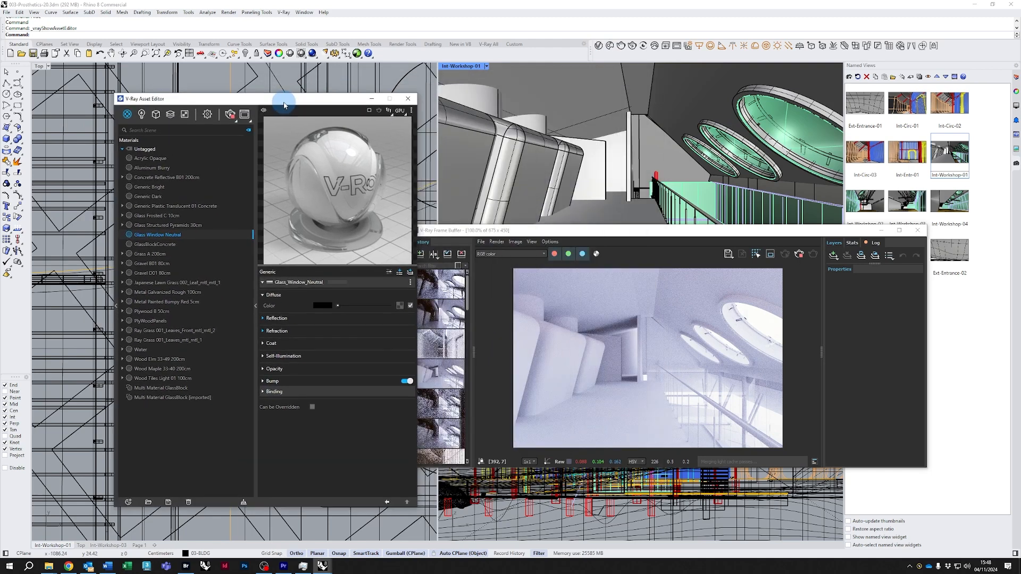
pyautogui.click(207, 115)
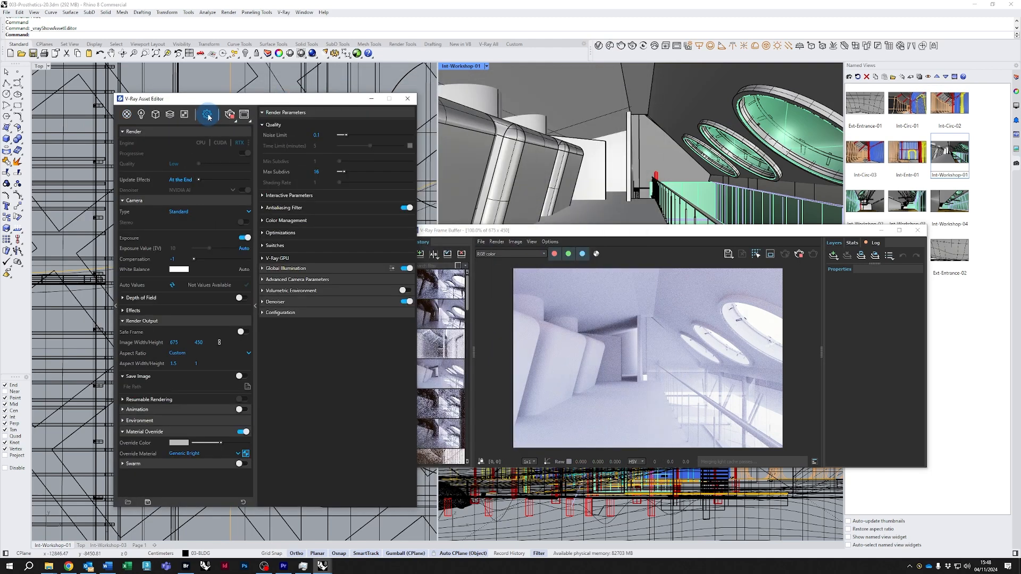
pyautogui.click(239, 455)
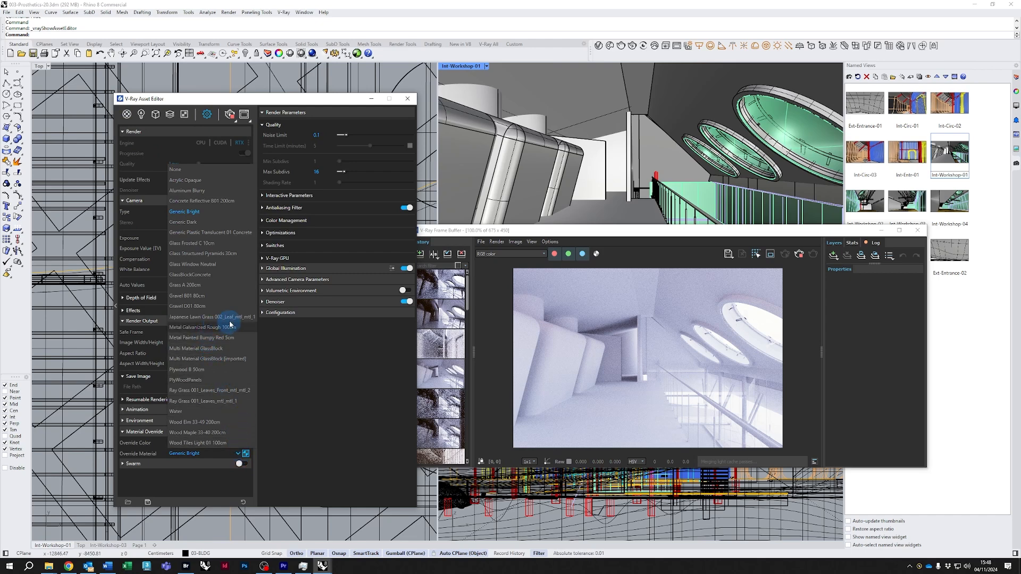
pyautogui.click(198, 232)
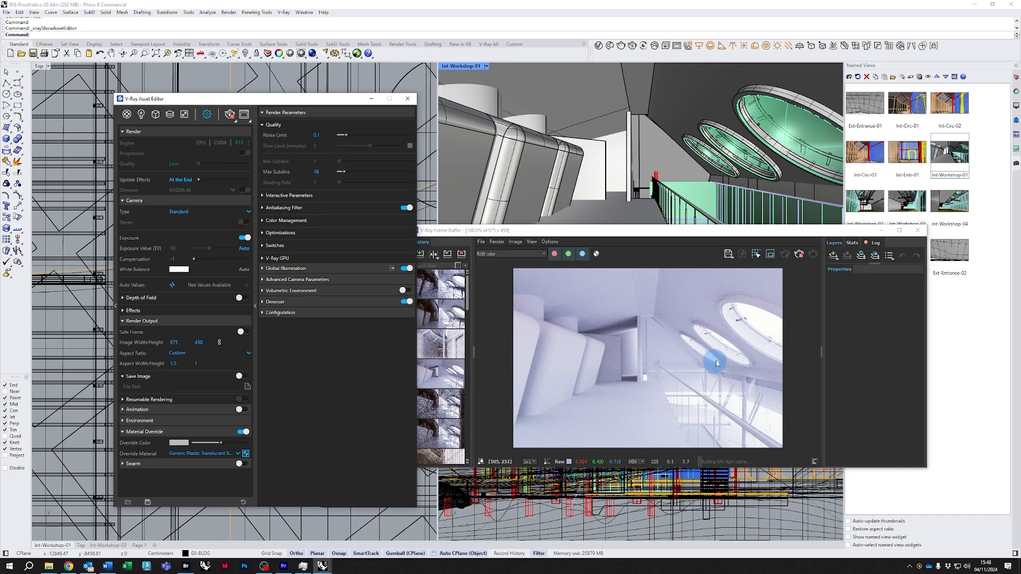
# Examine how the translucent override affects the walls and far end of the interior in the interactive render.
pyautogui.moveTo(666, 231); pyautogui.dragTo(684, 241)
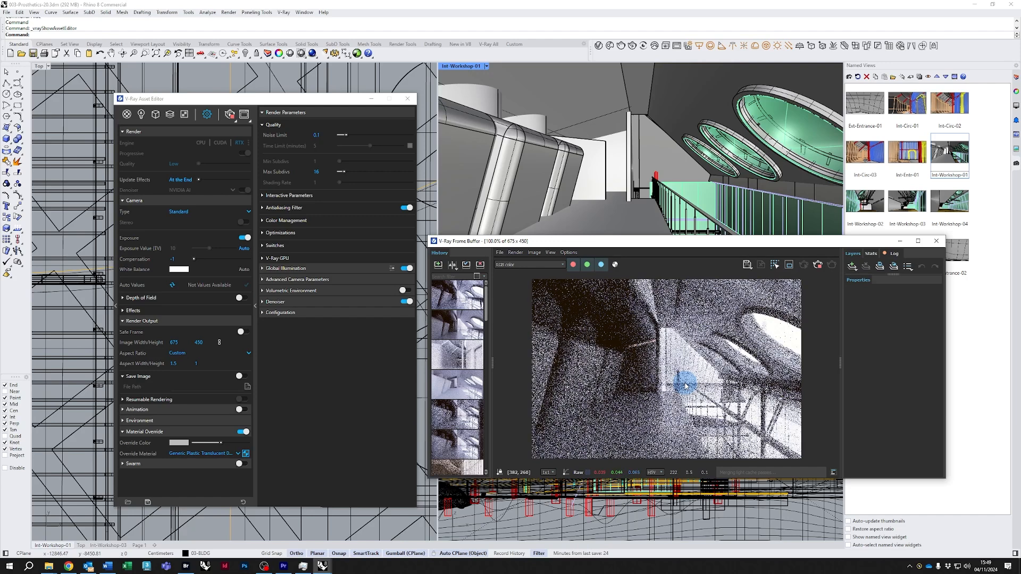
pyautogui.moveTo(343, 103); pyautogui.dragTo(286, 150)
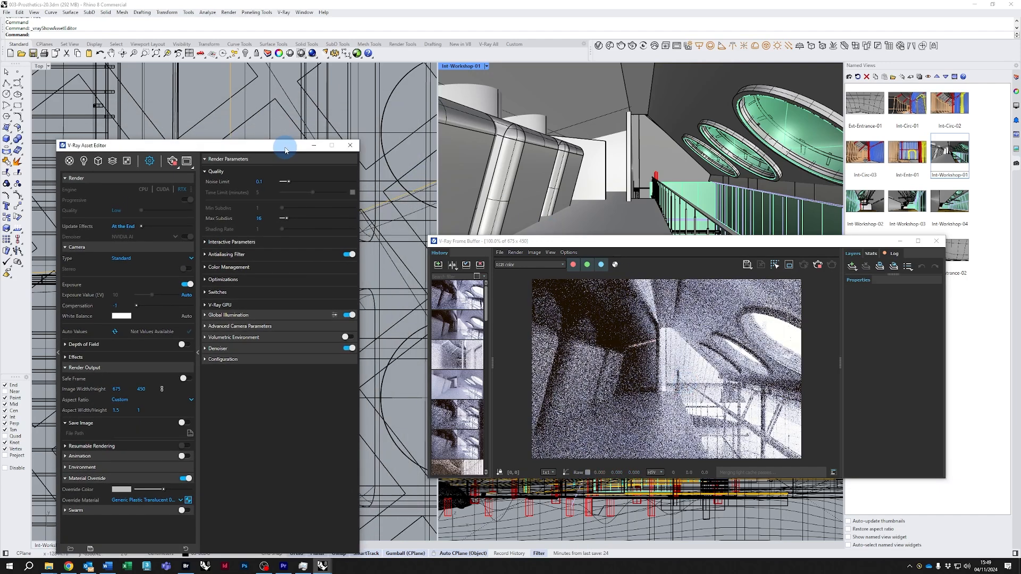
pyautogui.click(632, 367)
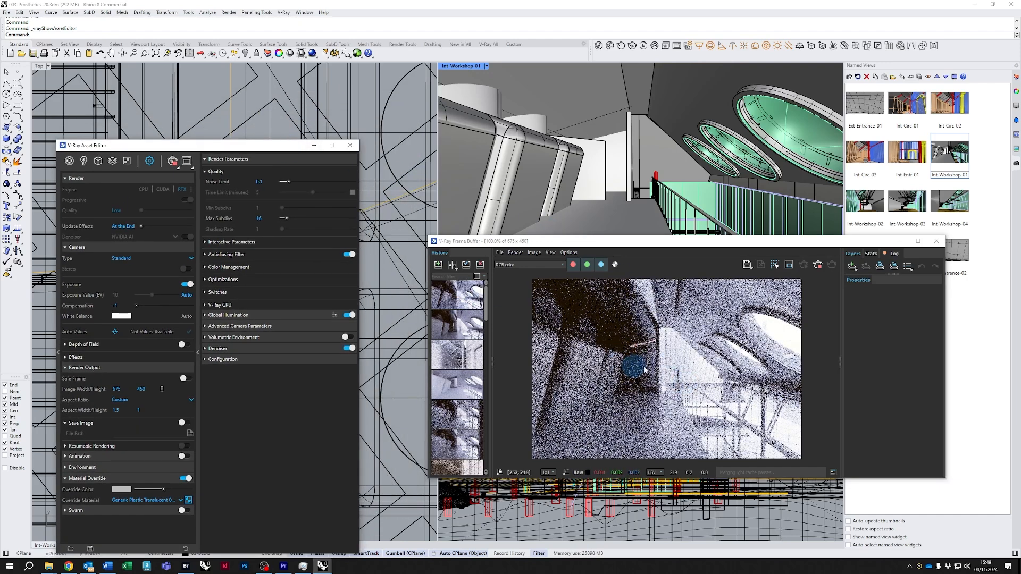
pyautogui.moveTo(661, 353); pyautogui.dragTo(712, 336)
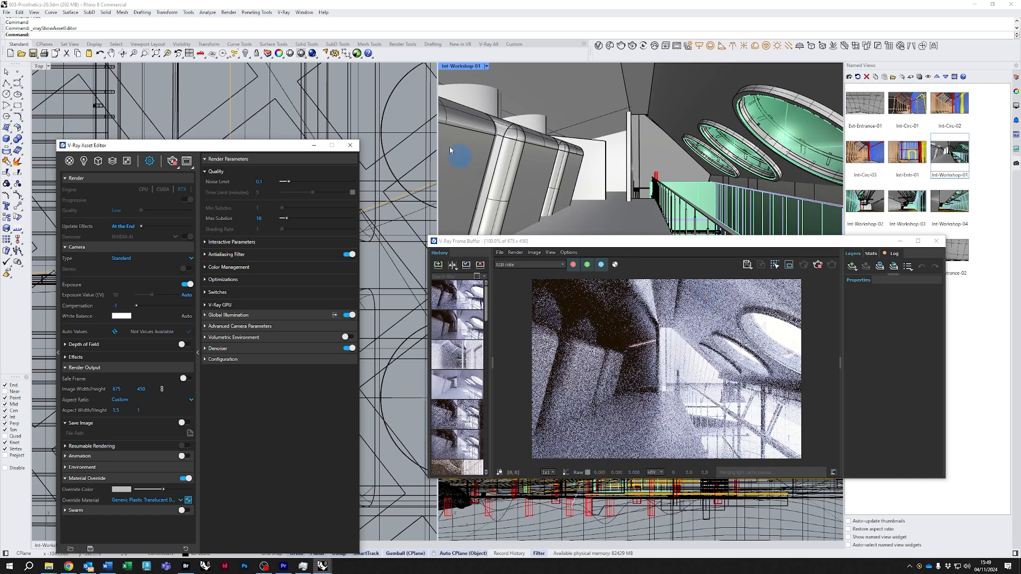
pyautogui.moveTo(269, 145); pyautogui.dragTo(265, 129)
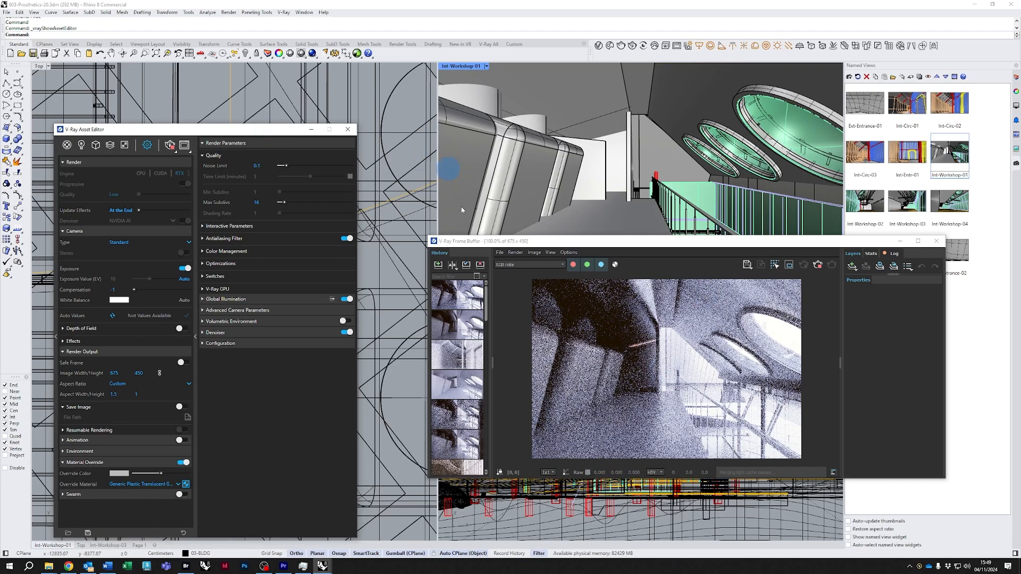
pyautogui.moveTo(616, 245); pyautogui.dragTo(623, 235)
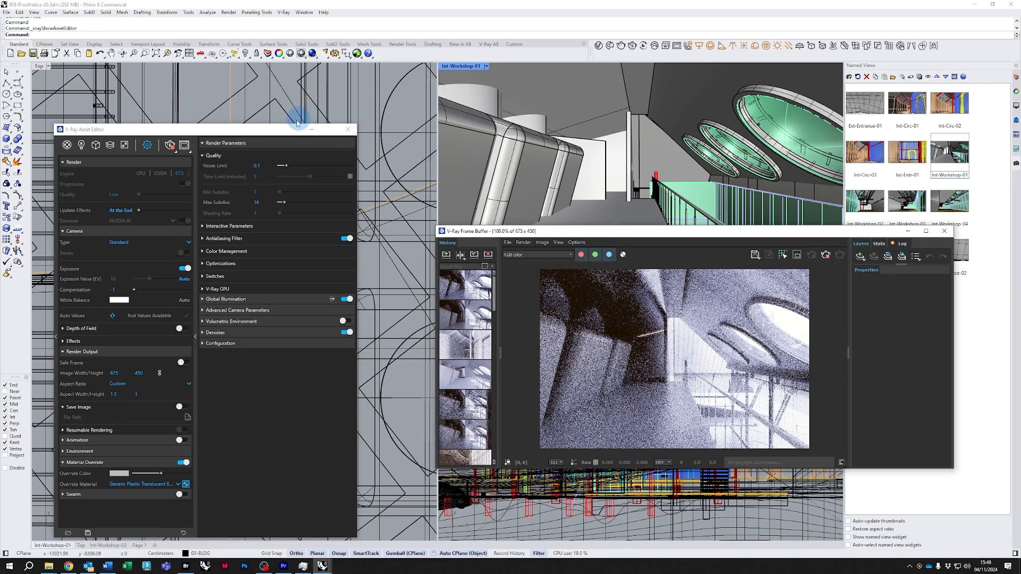
pyautogui.moveTo(291, 130); pyautogui.dragTo(293, 131)
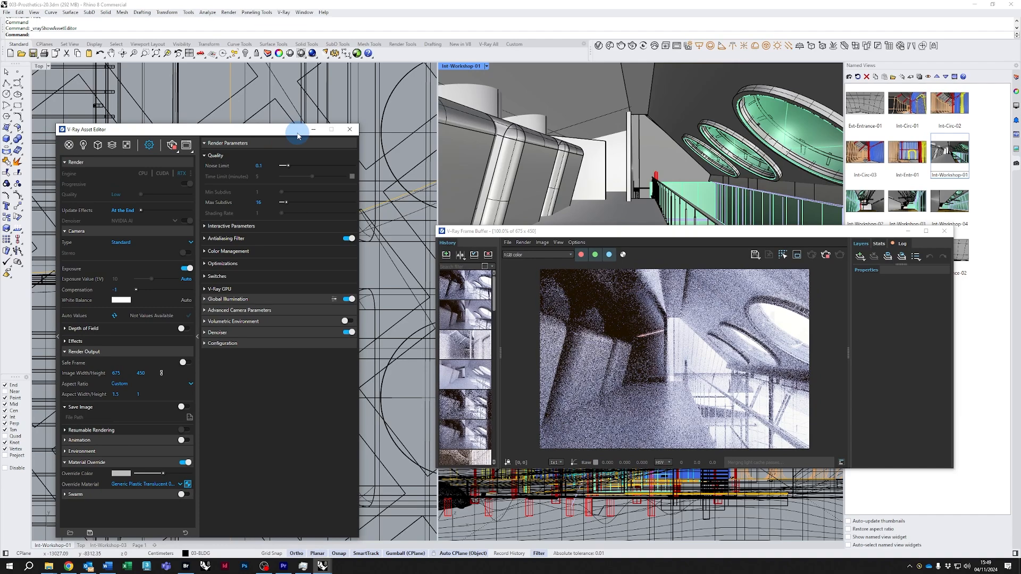
# Show the frame buffer's correction layers and toggle Filmic tonemap off and on to compare its effect on the render.
pyautogui.moveTo(704, 231); pyautogui.dragTo(641, 211)
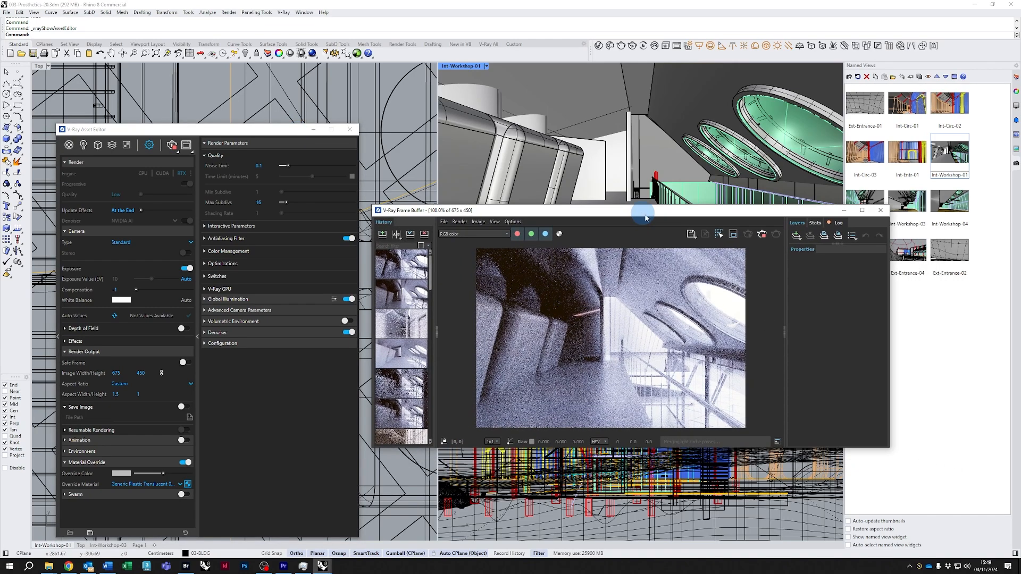
pyautogui.click(798, 224)
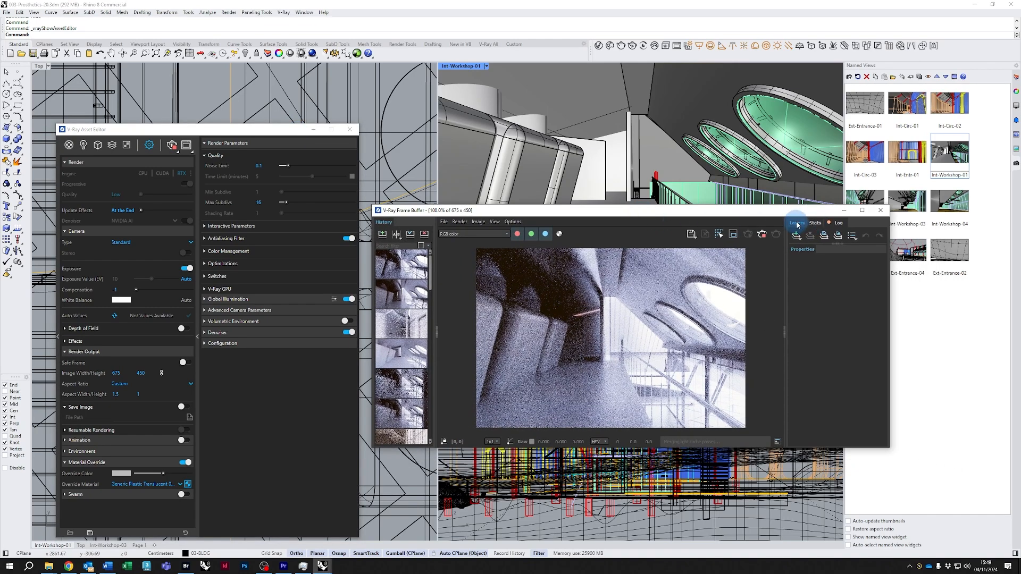
pyautogui.click(838, 244)
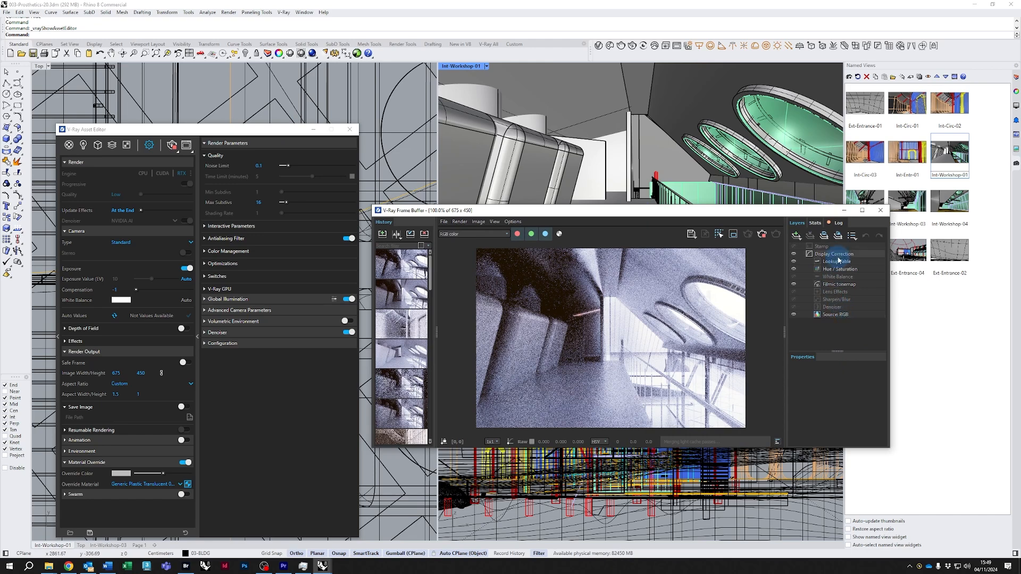
pyautogui.click(809, 287)
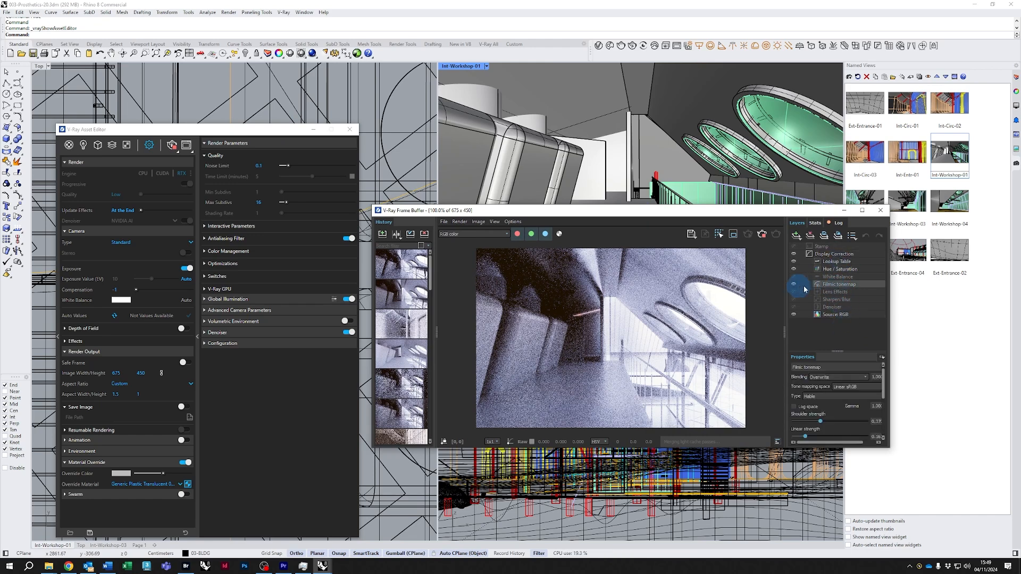
pyautogui.click(794, 286)
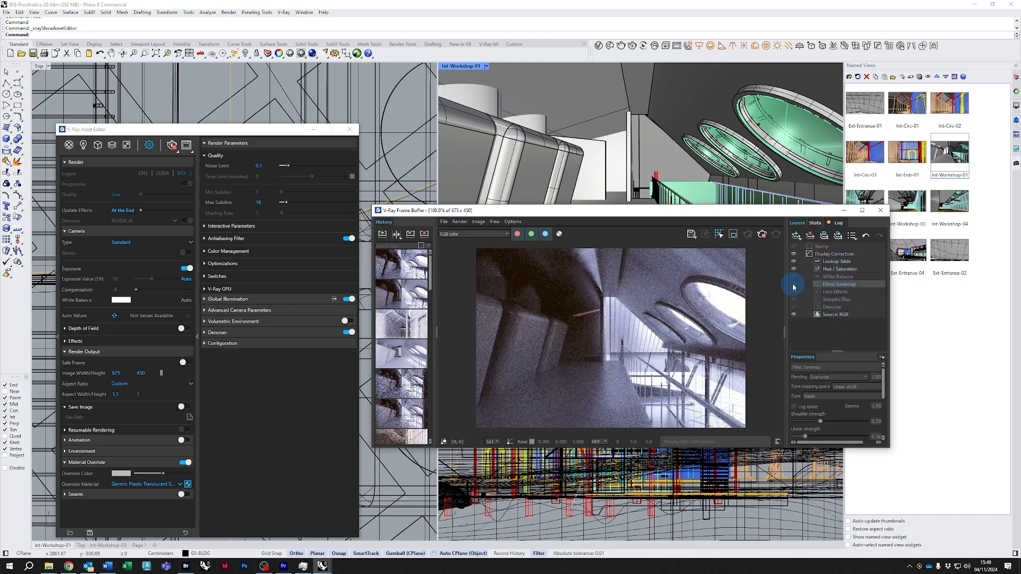
pyautogui.click(794, 285)
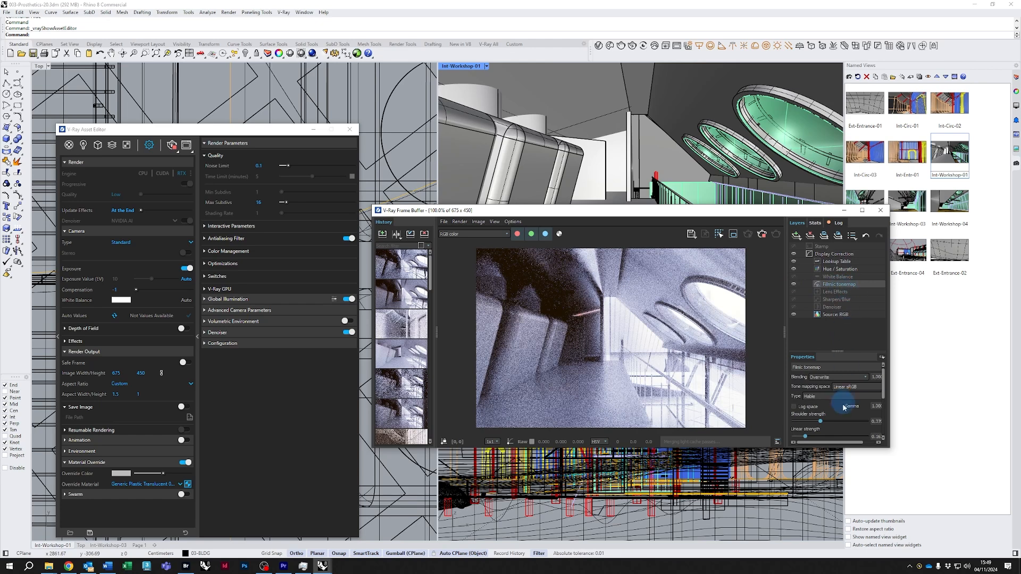
# Raise the Filmic tonemap's shoulder strength to about 0.4 and its linear strength to about 0.26.
pyautogui.moveTo(836, 352); pyautogui.dragTo(836, 322)
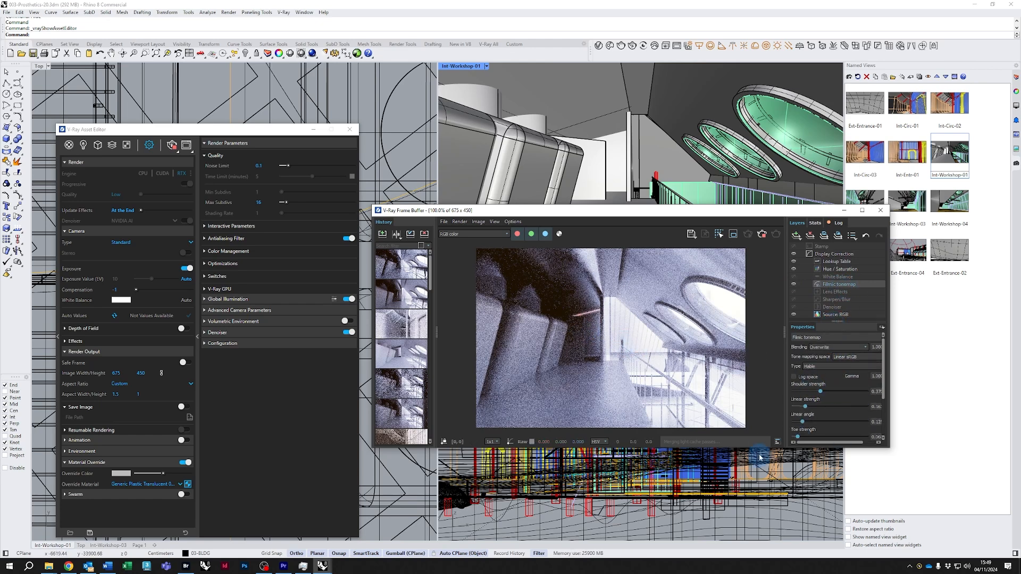
pyautogui.moveTo(764, 449); pyautogui.dragTo(764, 486)
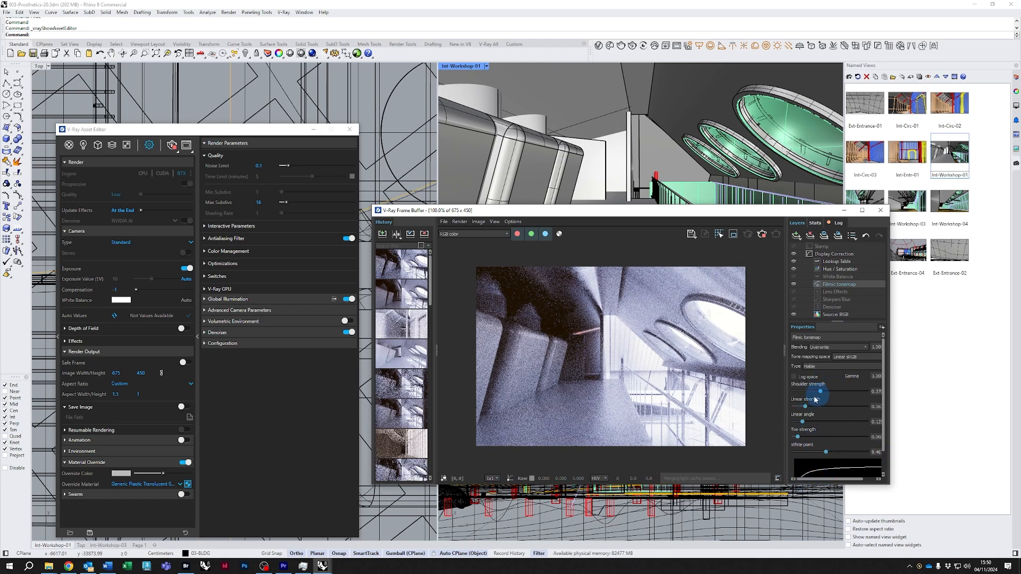
pyautogui.moveTo(821, 394); pyautogui.dragTo(811, 407)
pyautogui.click(802, 307)
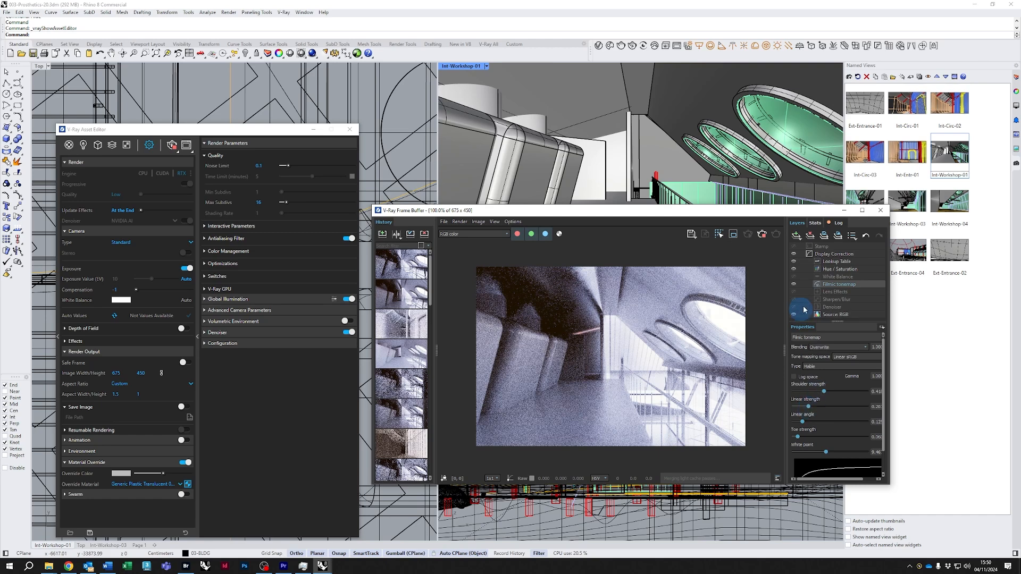
# Try adjusting the saturation of the Hue / Saturation layer and reset it to 0.
pyautogui.click(791, 273)
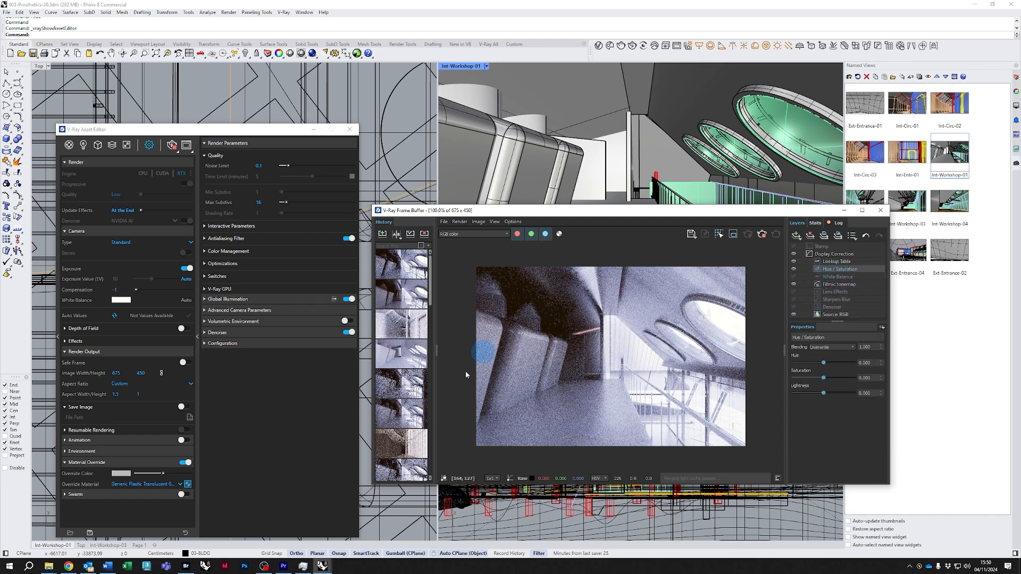
pyautogui.click(828, 379)
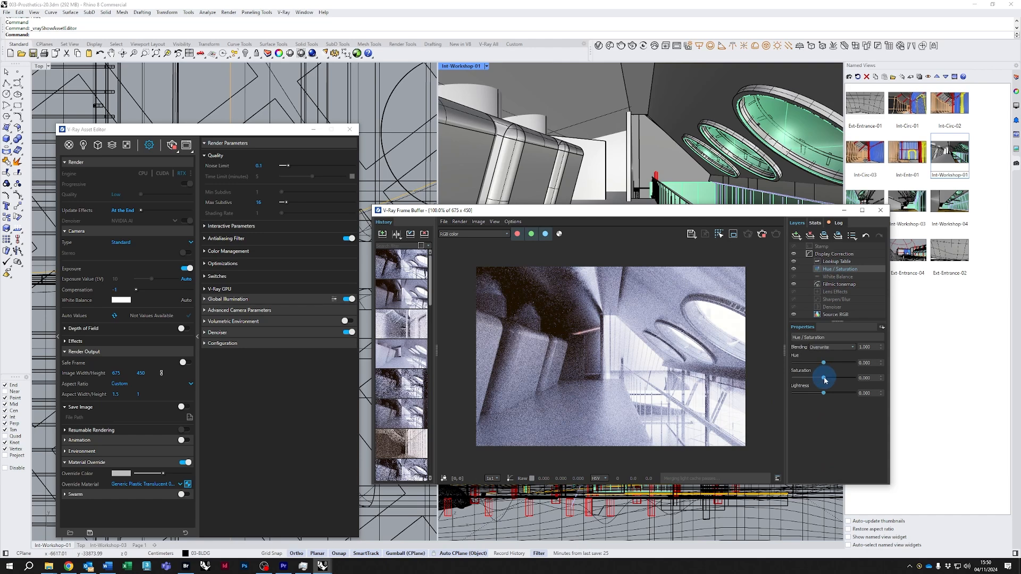
pyautogui.moveTo(825, 381)
pyautogui.mouseDown()
pyautogui.moveTo(787, 382)
pyautogui.moveTo(839, 384)
pyautogui.mouseUp()
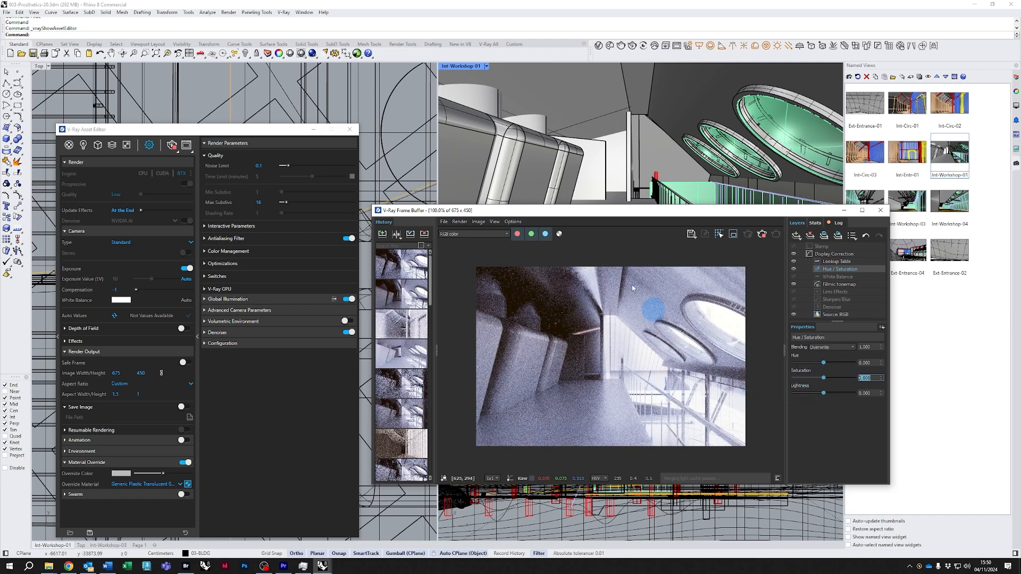
# Try rotating Dome Light Eve about half a turn in the Top view and rotate it back to its original direction.
pyautogui.moveTo(614, 225); pyautogui.dragTo(647, 293)
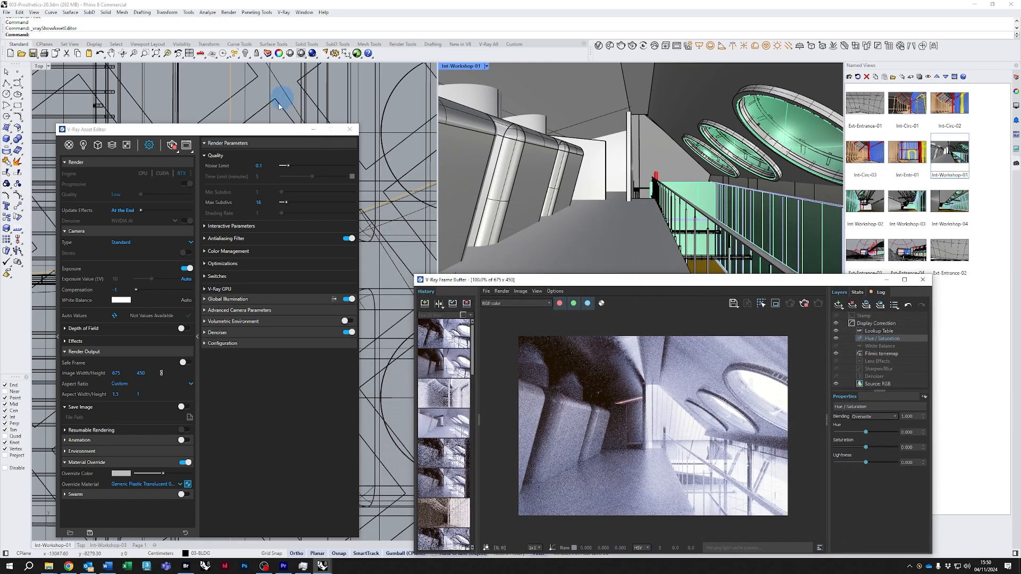
pyautogui.moveTo(267, 129); pyautogui.dragTo(272, 240)
pyautogui.scroll(5, 286, 147)
pyautogui.scroll(-8, 286, 146)
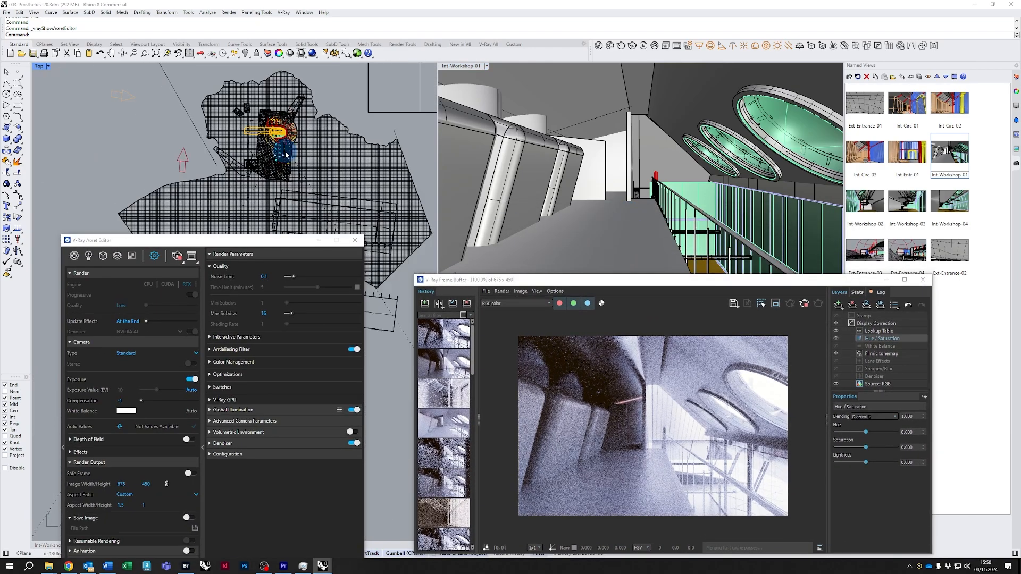
pyautogui.click(194, 158)
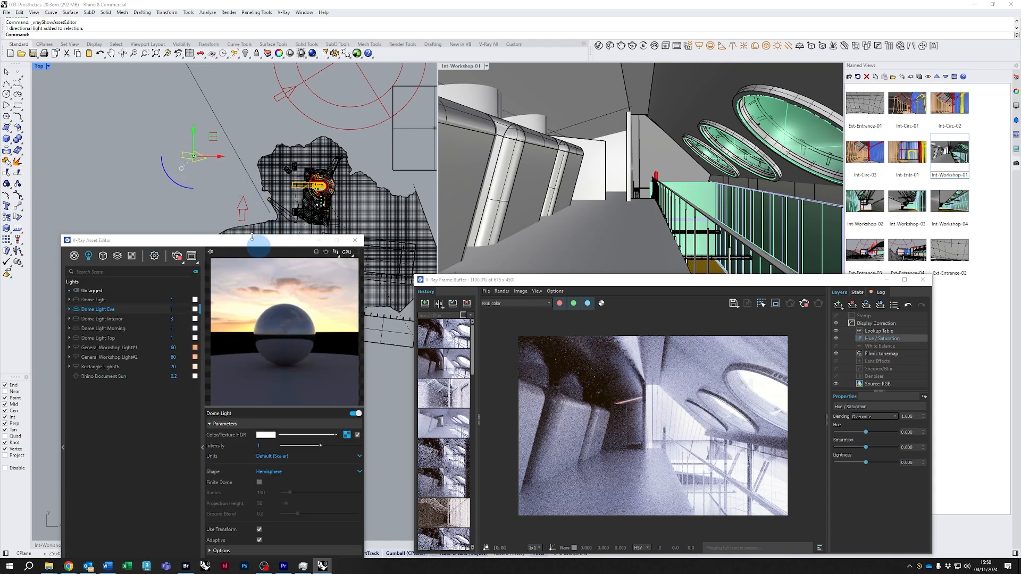
pyautogui.moveTo(171, 184); pyautogui.dragTo(232, 131)
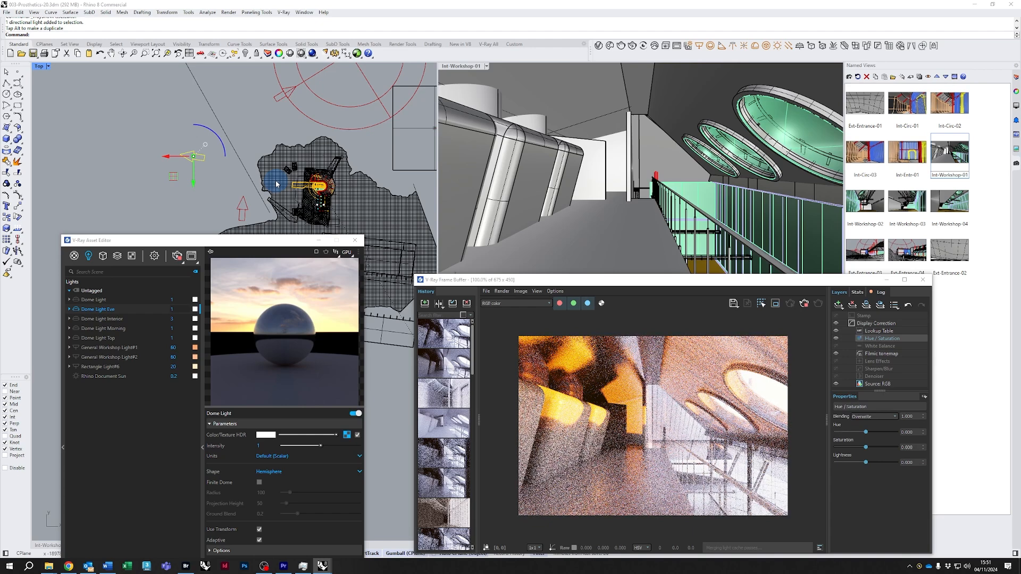
pyautogui.moveTo(220, 136); pyautogui.dragTo(165, 196)
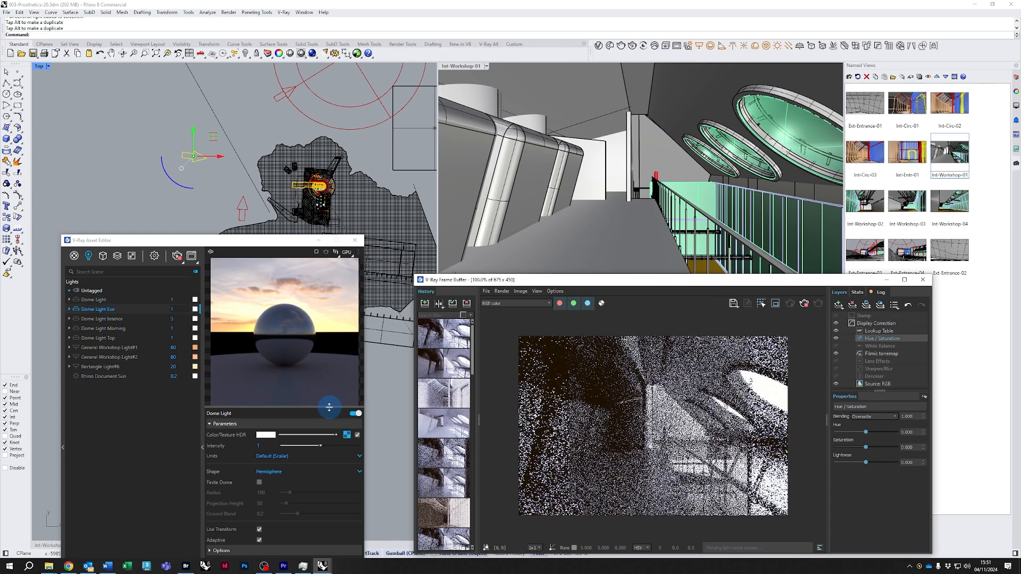
# Save the current Int-Workshop-01 interior render to the frame buffer history.
pyautogui.moveTo(630, 282); pyautogui.dragTo(620, 264)
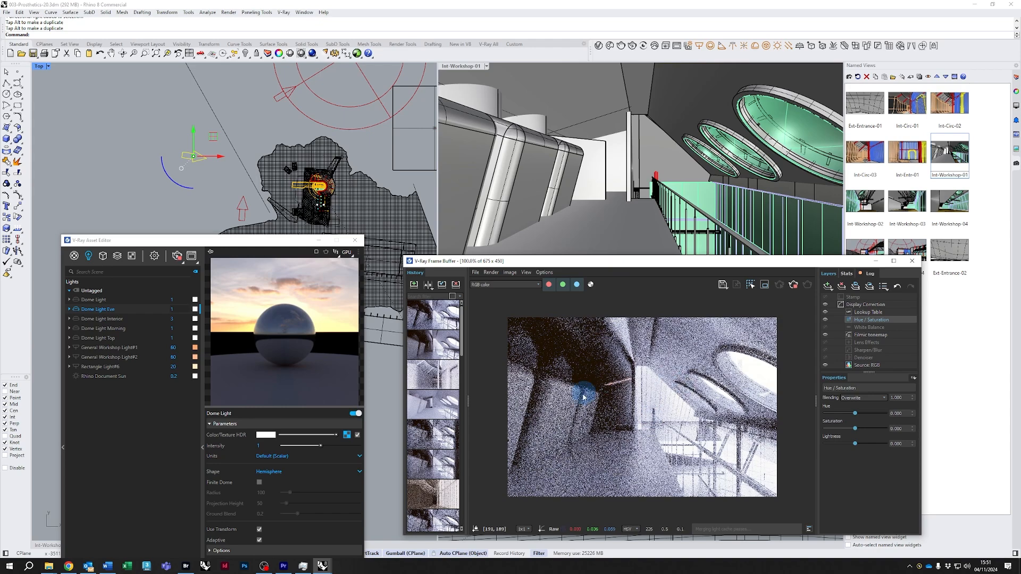
pyautogui.moveTo(695, 267); pyautogui.dragTo(656, 317)
pyautogui.click(875, 210)
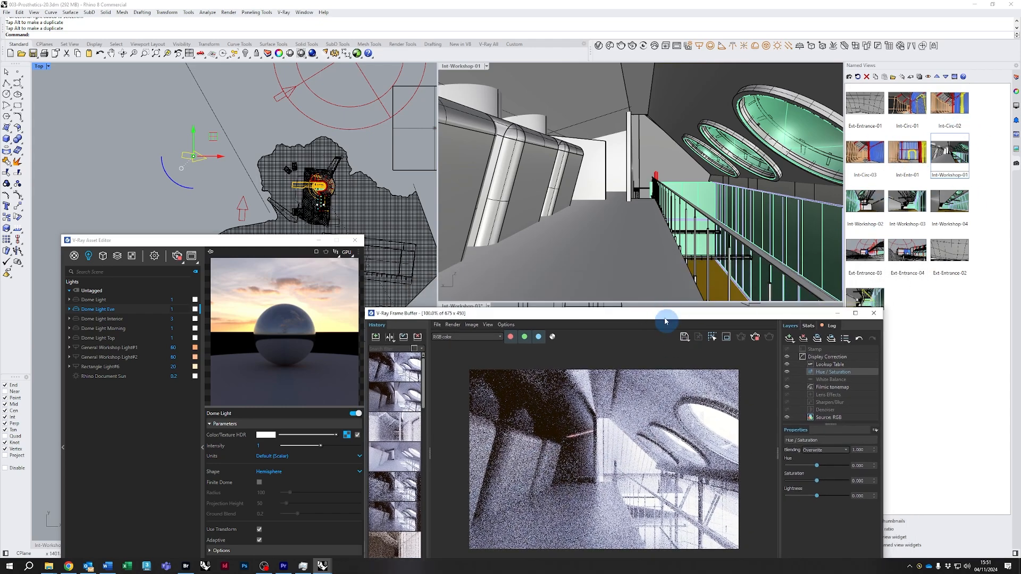
pyautogui.moveTo(664, 319); pyautogui.dragTo(693, 275)
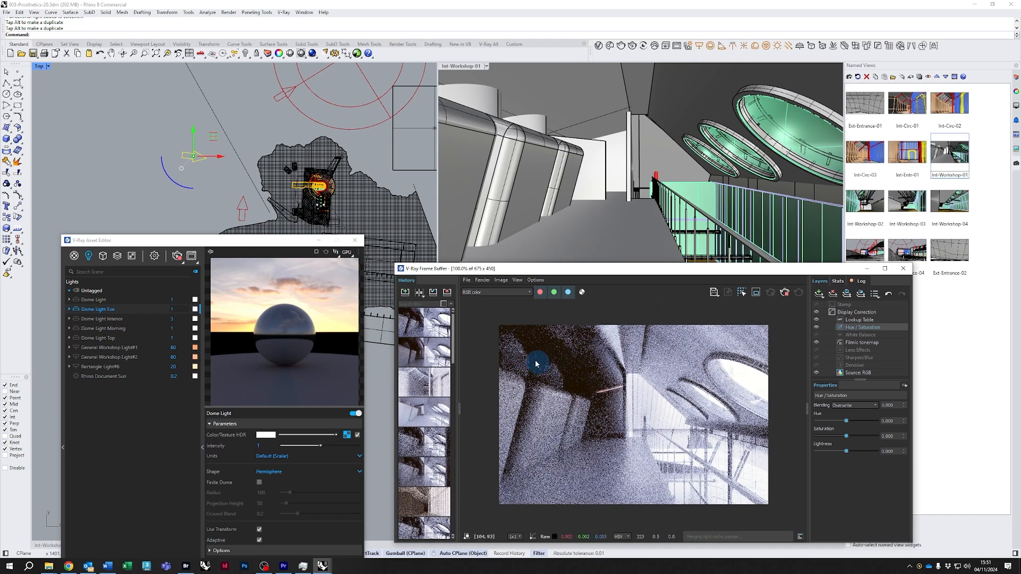
pyautogui.click(406, 293)
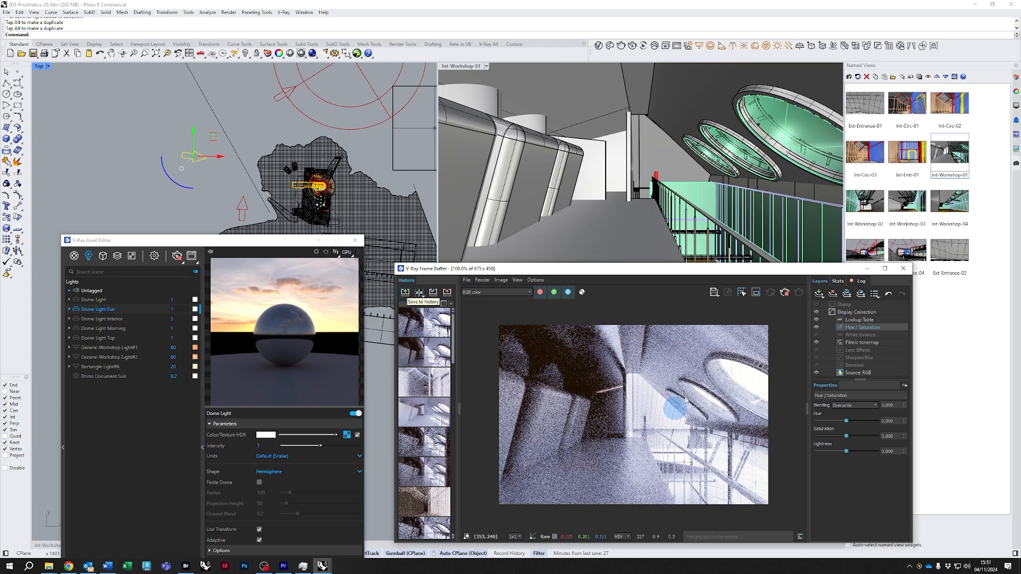
pyautogui.click(406, 297)
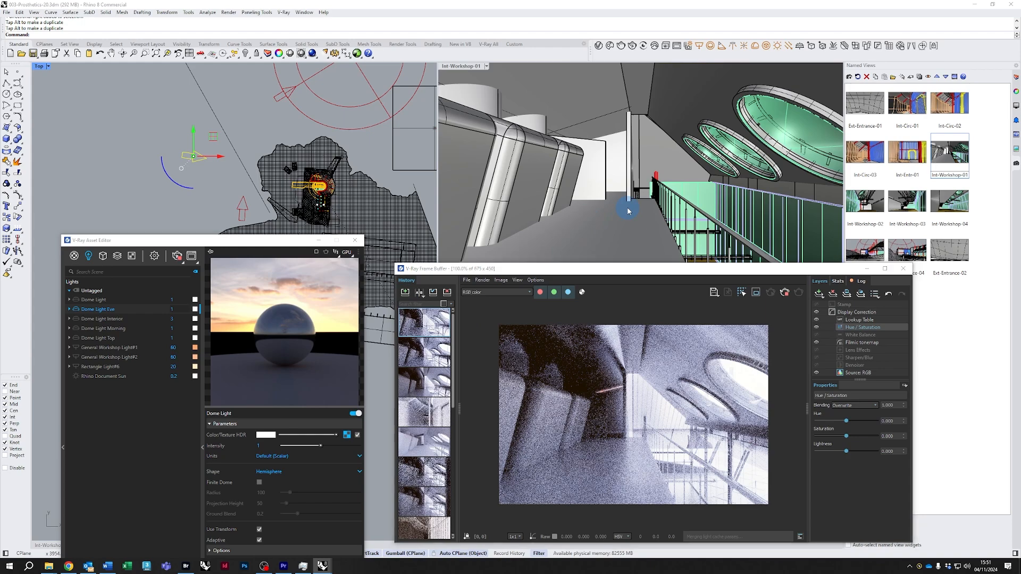
# Restore the named view Int-Circ-01 and reframe its camera without saving over the named view.
pyautogui.moveTo(627, 210); pyautogui.dragTo(832, 119, button='right')
pyautogui.doubleClick(909, 105)
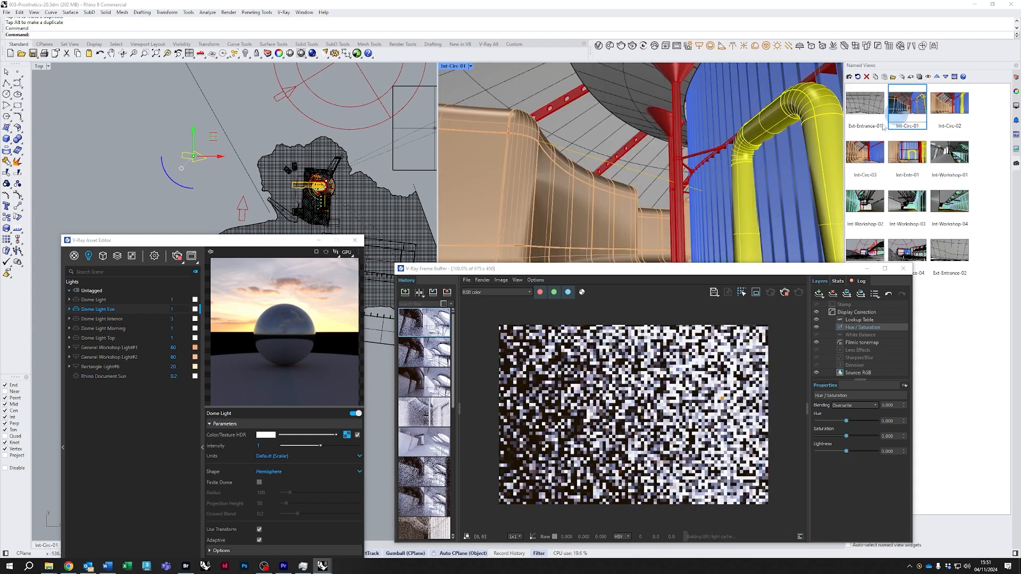
pyautogui.moveTo(685, 271); pyautogui.dragTo(714, 265)
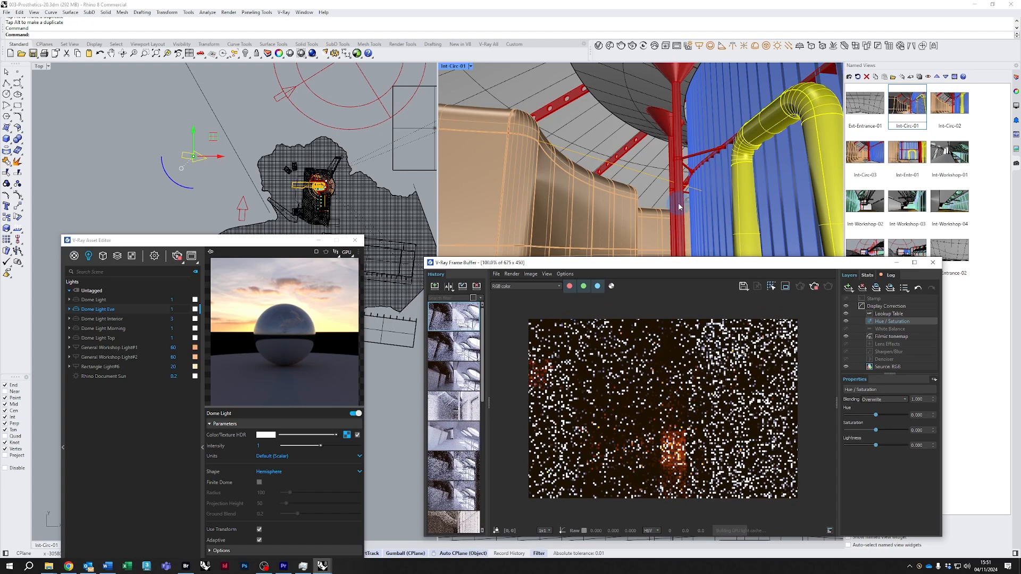
pyautogui.moveTo(640, 208)
pyautogui.keyDown('shift'); pyautogui.mouseDown(button='right')
pyautogui.moveTo(645, 196)
pyautogui.moveTo(657, 206)
pyautogui.mouseUp(button='right'); pyautogui.keyUp('shift')
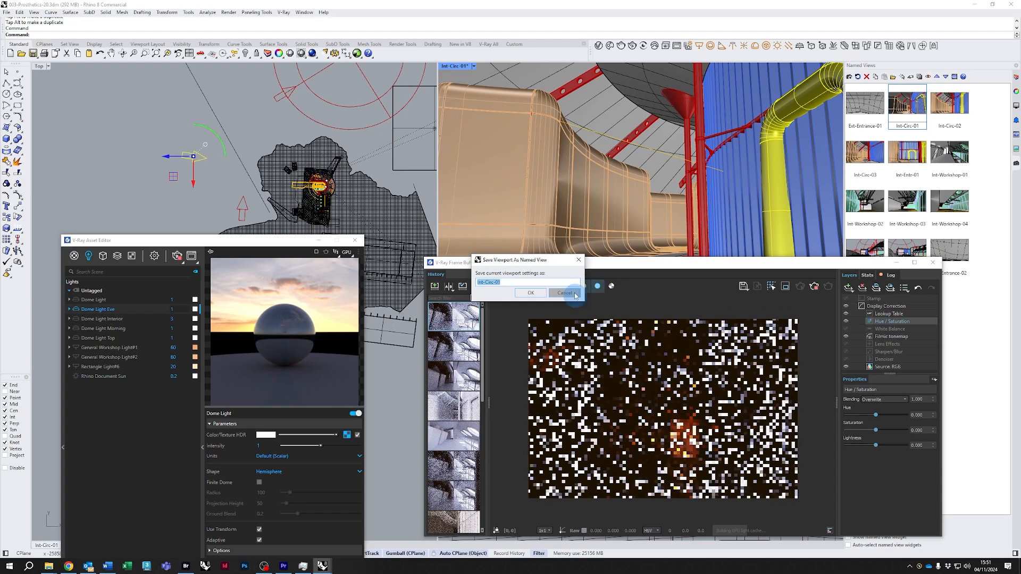
pyautogui.click(565, 293)
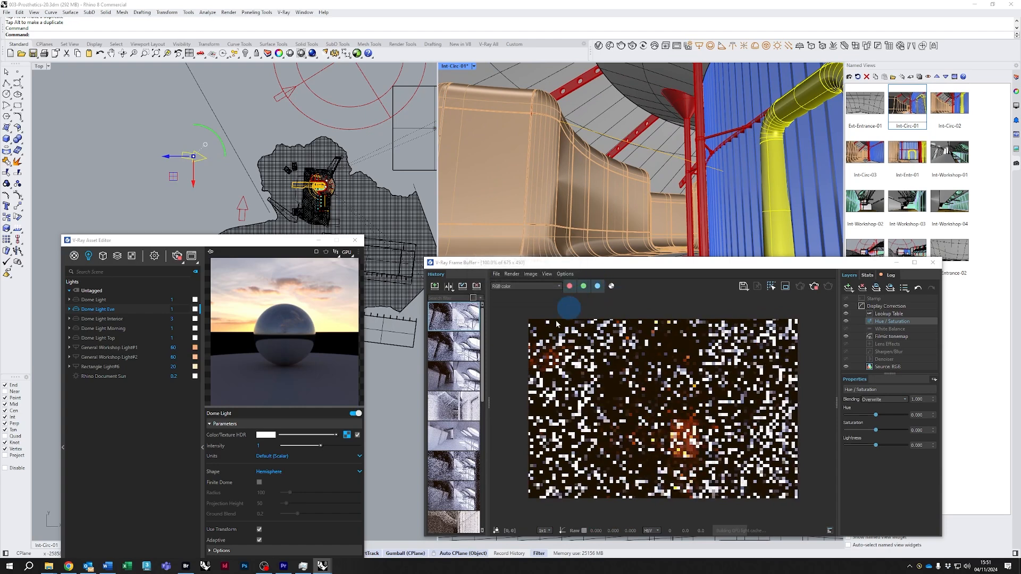
# Save the Int-Circ-01 render to the frame buffer history and select the most recent workshop render there.
pyautogui.click(434, 287)
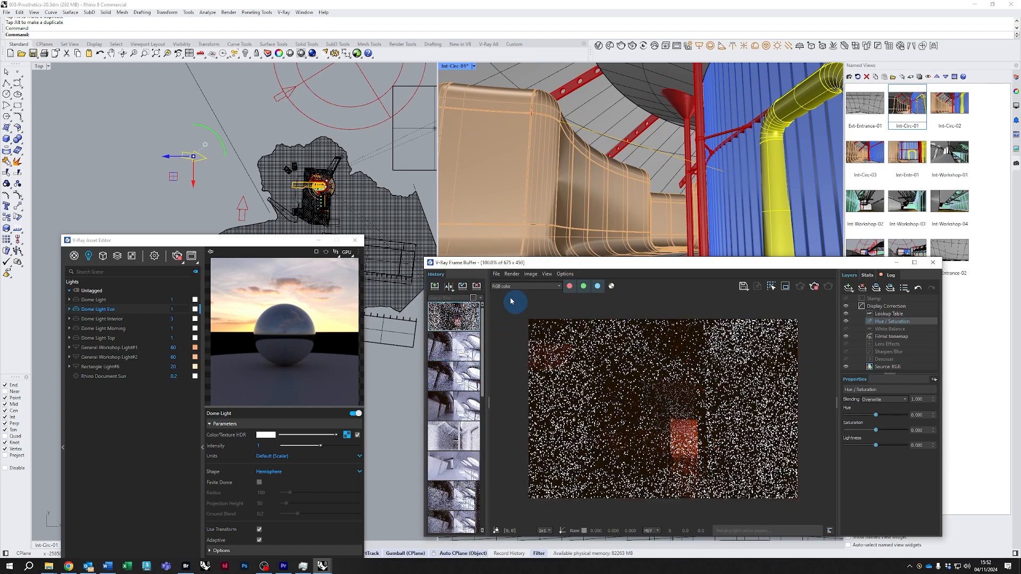
pyautogui.click(496, 274)
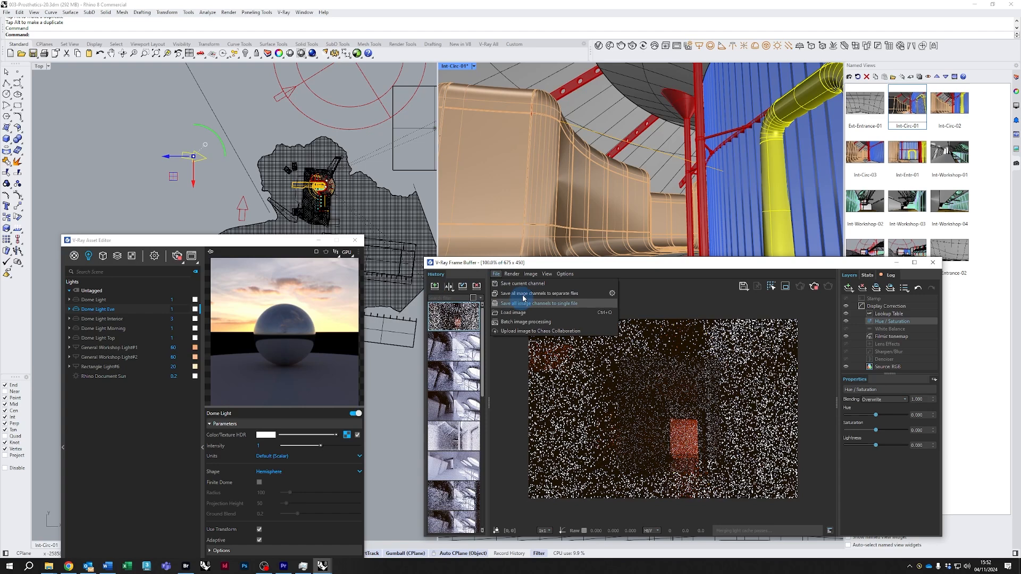
pyautogui.click(646, 274)
pyautogui.click(456, 348)
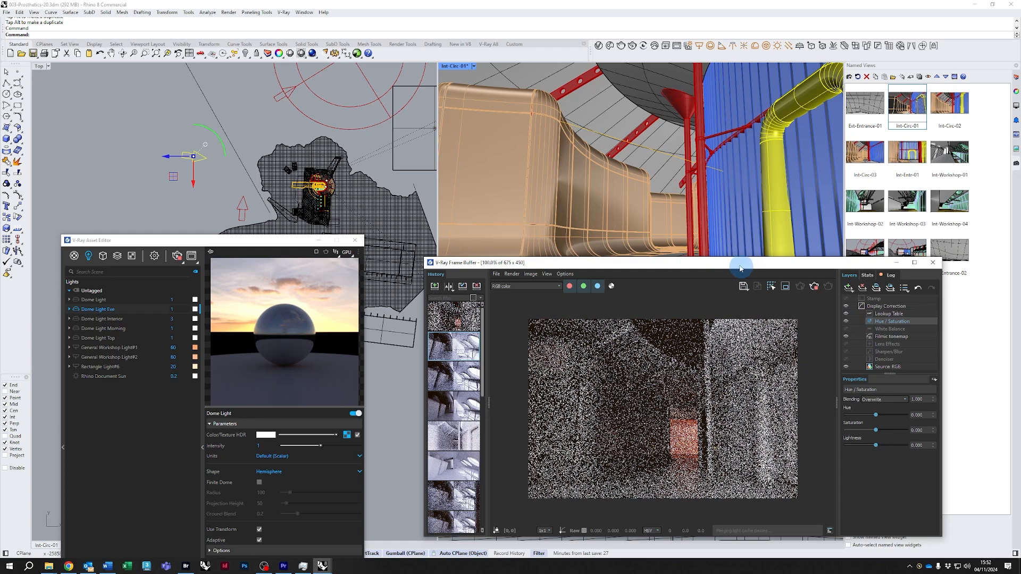
# Stop the interactive render of the circulation view and move the frame buffer higher over the model view.
pyautogui.moveTo(741, 262); pyautogui.dragTo(712, 231)
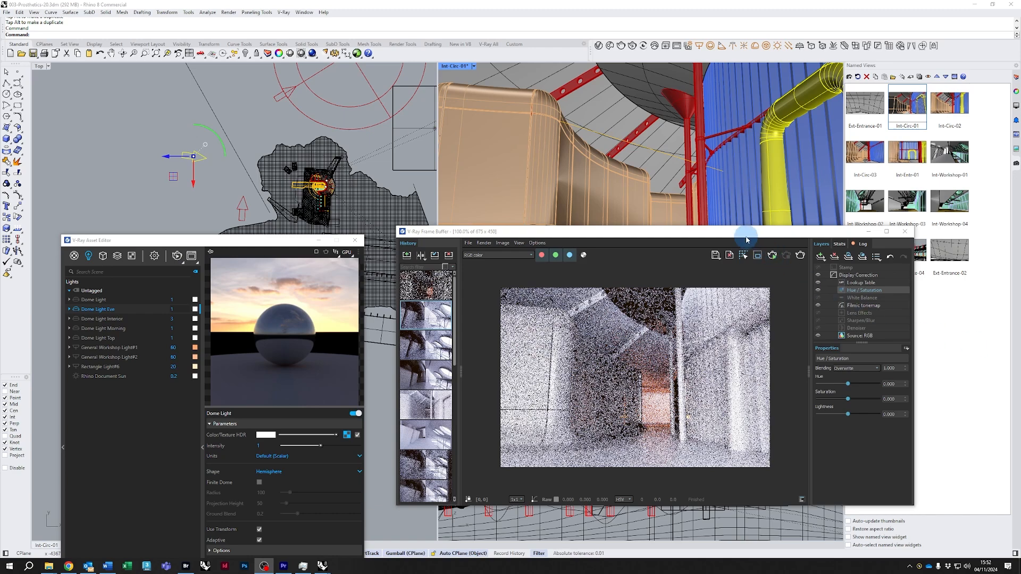
pyautogui.moveTo(737, 231); pyautogui.dragTo(733, 212)
pyautogui.click(537, 334)
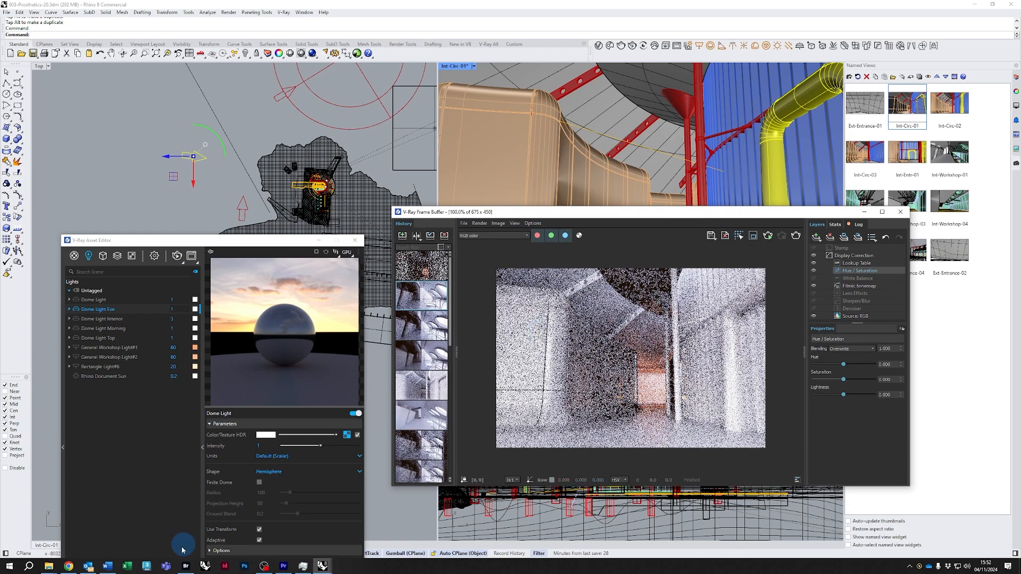
# Switch to Adobe Bridge and look through the interior and exterior renders saved in the 003 render output folder.
pyautogui.click(186, 564)
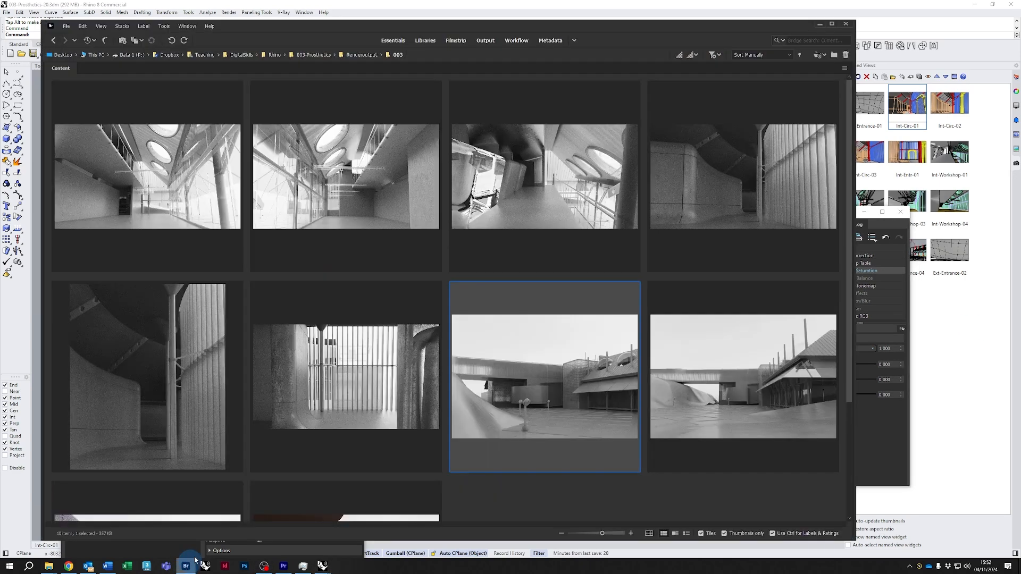
pyautogui.click(376, 356)
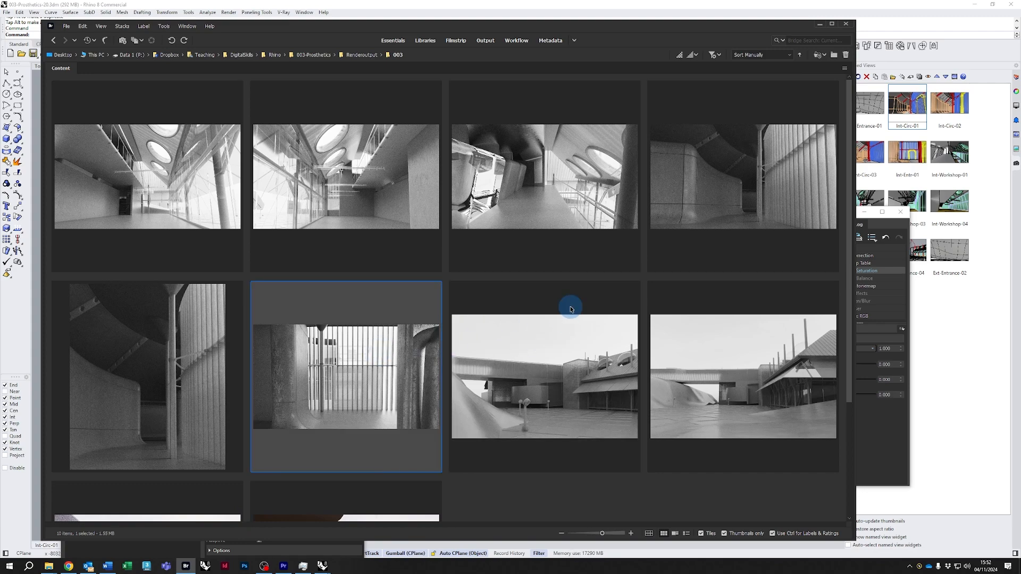
pyautogui.scroll(-3, 533, 342)
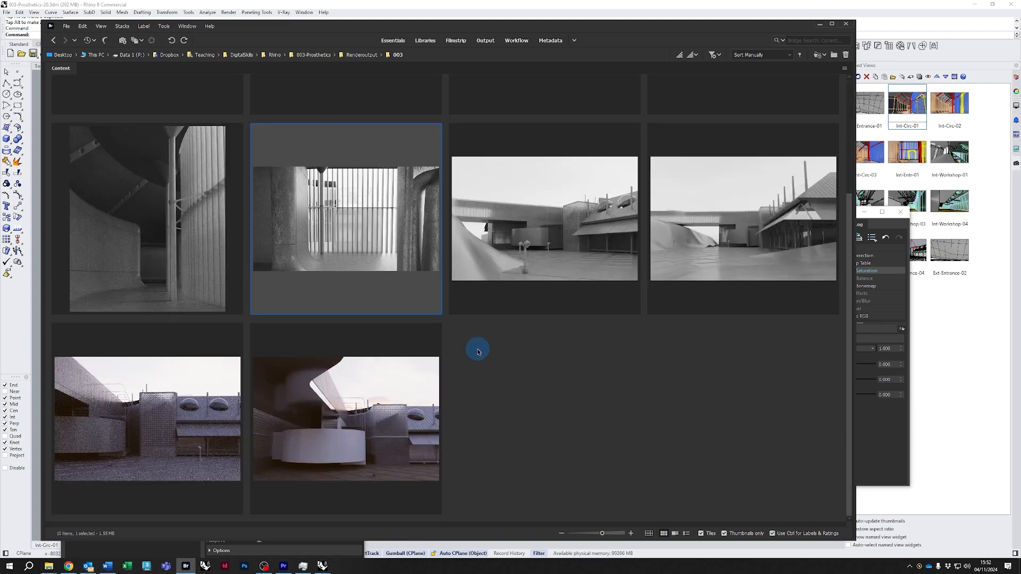
pyautogui.scroll(3, 479, 359)
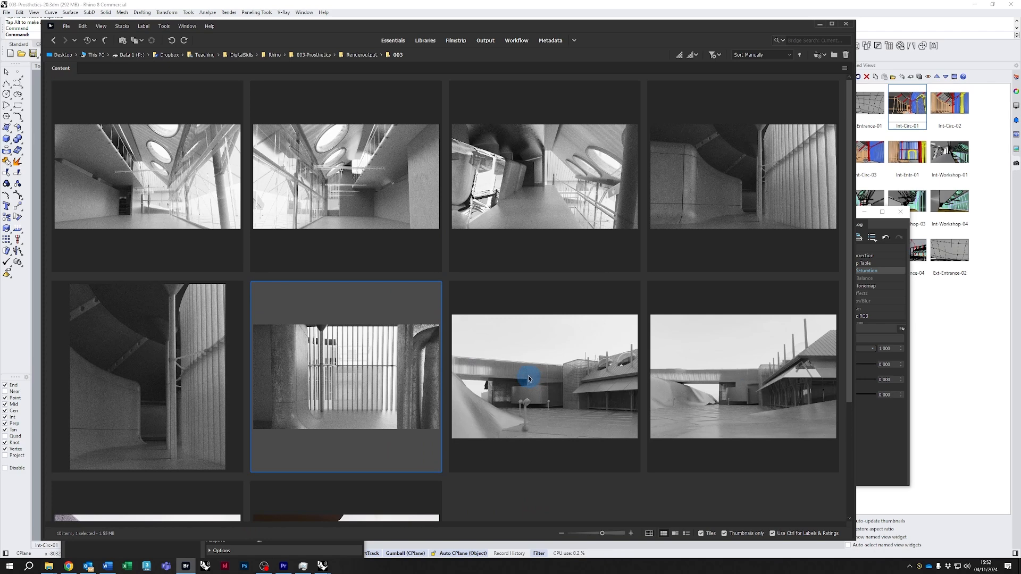
pyautogui.scroll(-3, 529, 378)
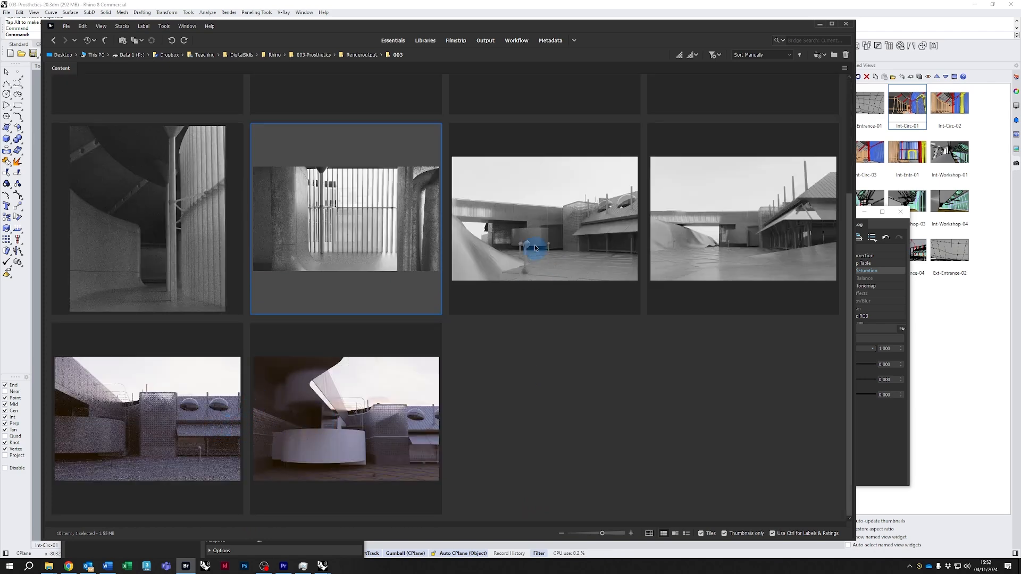
pyautogui.click(534, 238)
pyautogui.click(689, 237)
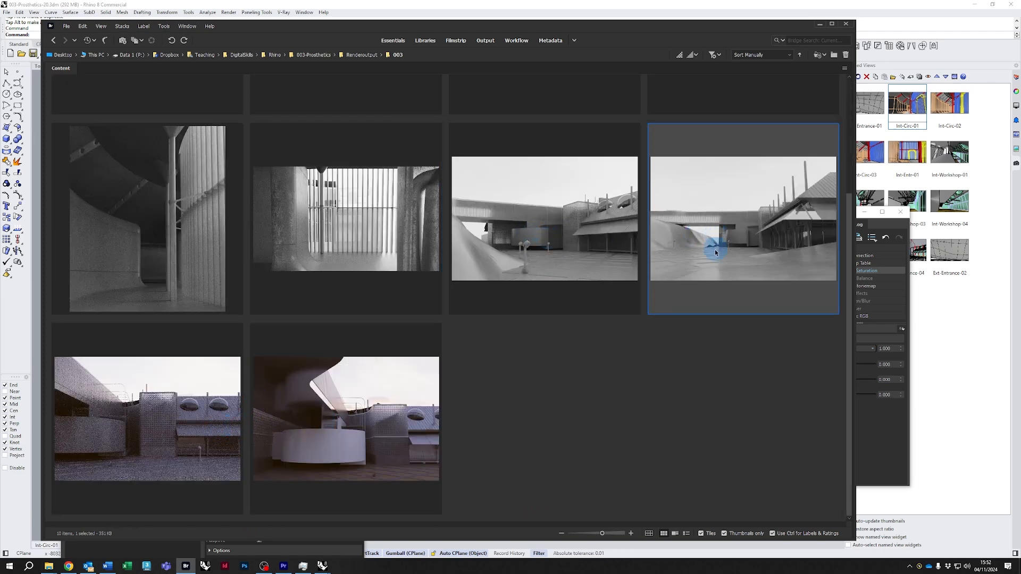
pyautogui.click(362, 416)
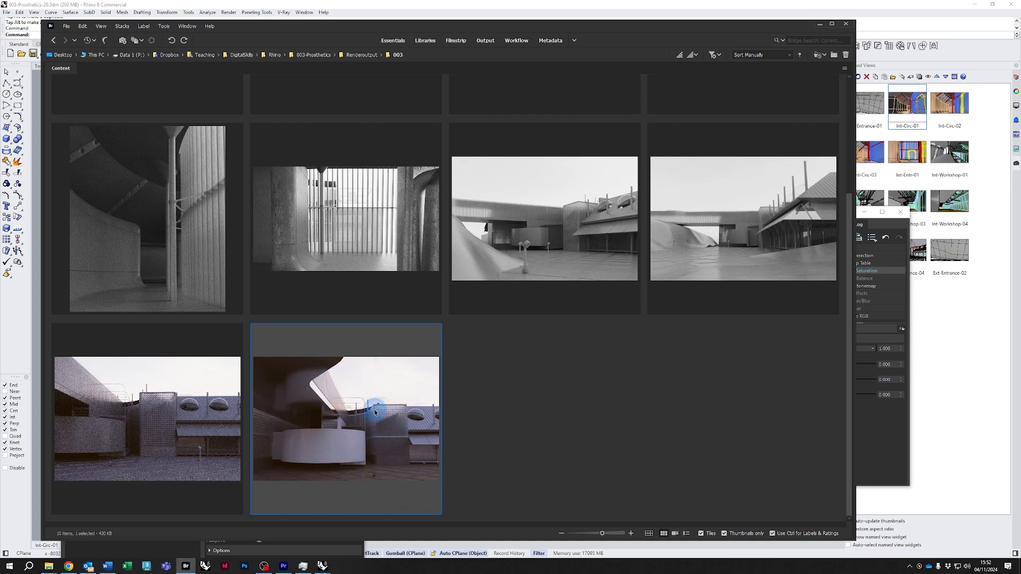
# Preview the coloured exterior render with the curved white wall and the grey courtyard render at full screen.
pyautogui.press('space')
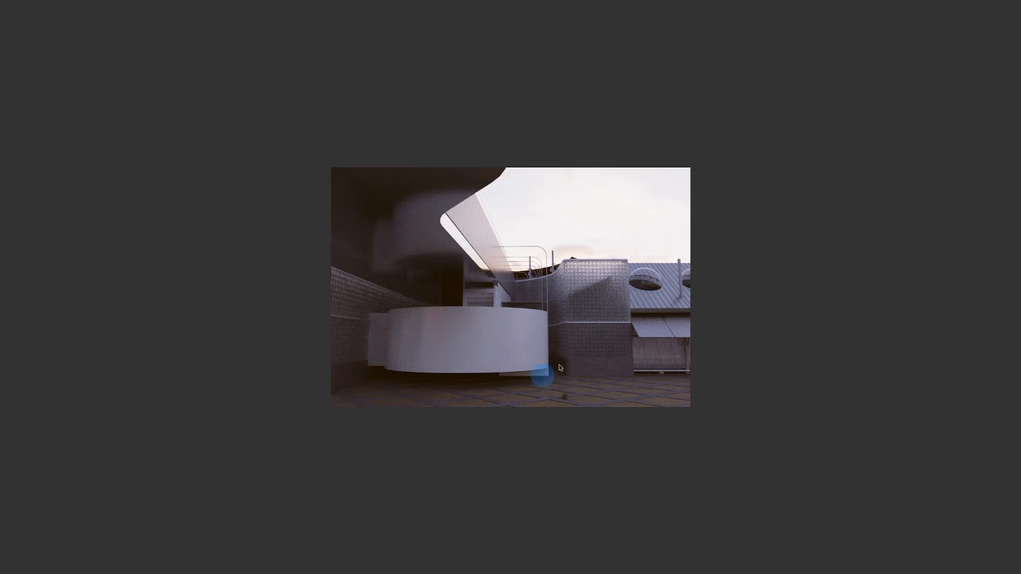
pyautogui.click(524, 302)
pyautogui.click(739, 260)
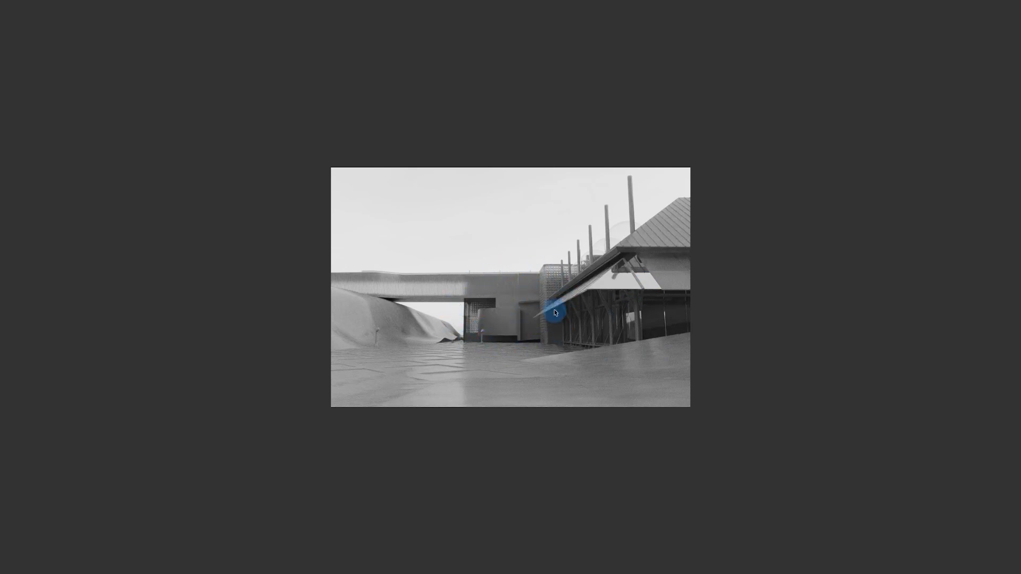
pyautogui.click(535, 323)
pyautogui.click(571, 413)
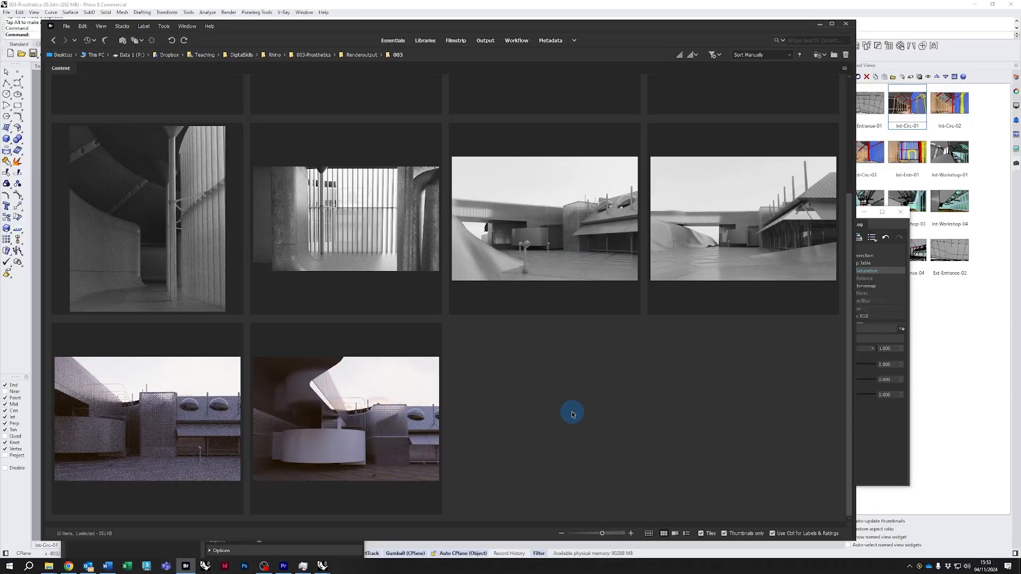
# Compare the coloured exterior render with the grey vertical-louvre interior render among the saved thumbnails.
pyautogui.click(345, 418)
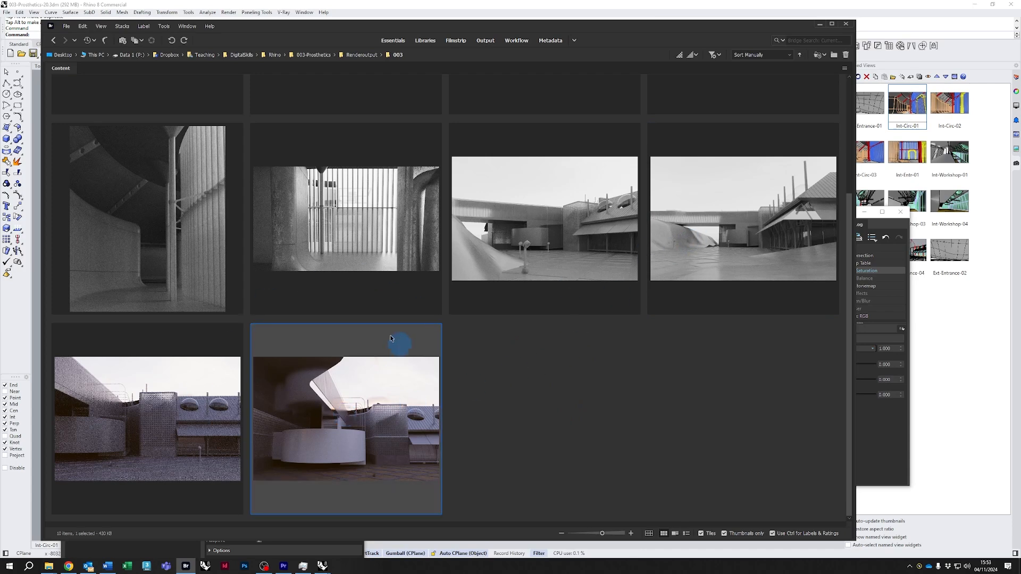
pyautogui.click(321, 252)
pyautogui.scroll(3, 324, 257)
pyautogui.scroll(-3, 322, 378)
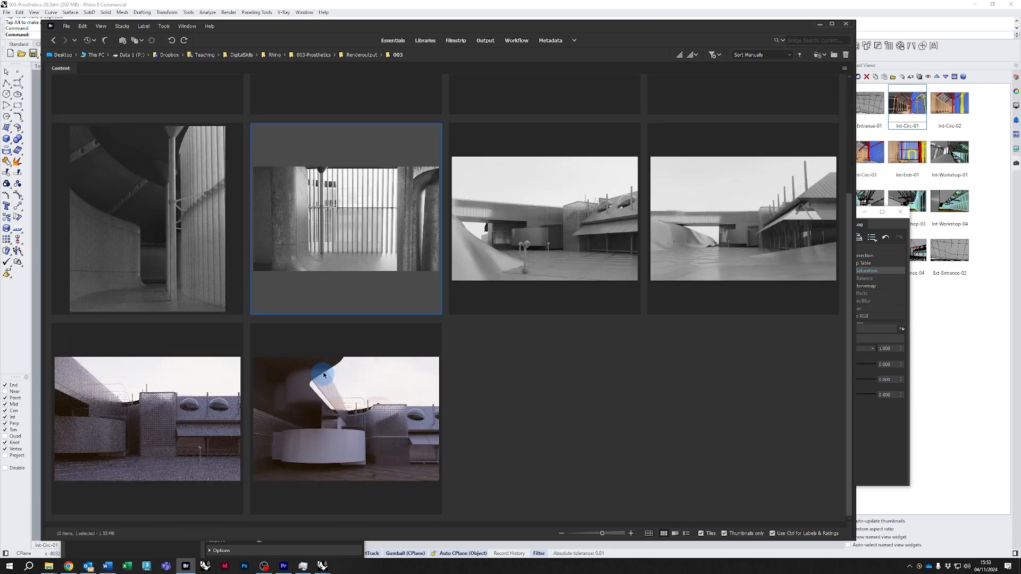
pyautogui.click(299, 446)
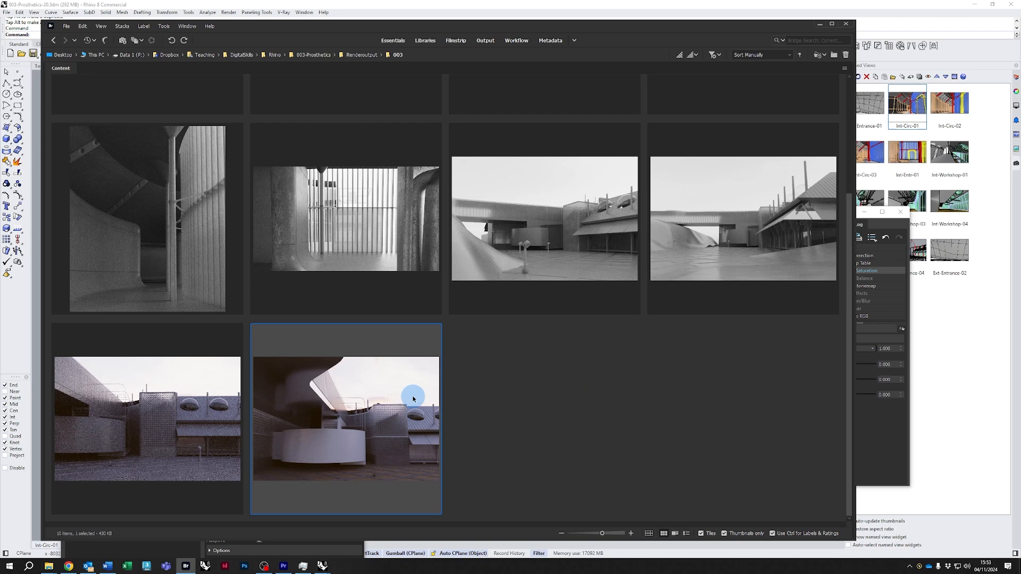
pyautogui.click(494, 397)
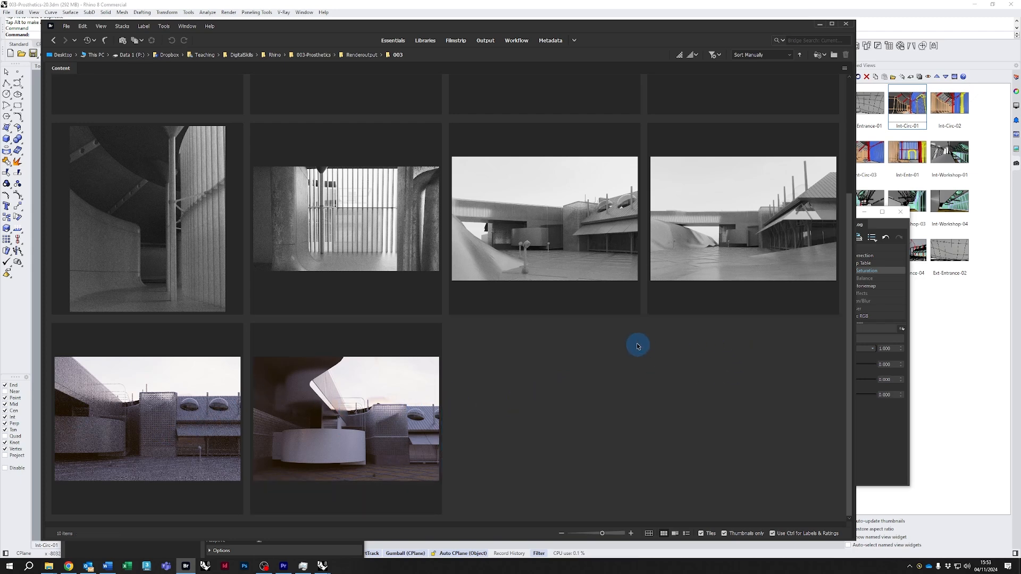
pyautogui.scroll(3, 550, 313)
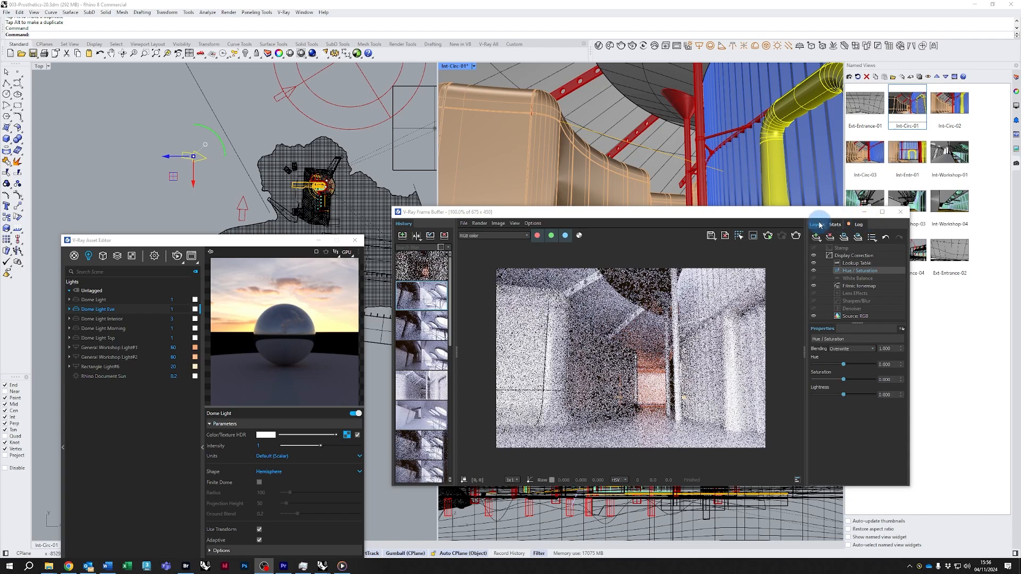
# Return to Rhino, arrange the V-Ray windows side by side and set the render engine to CPU.
pyautogui.moveTo(575, 215); pyautogui.dragTo(581, 221)
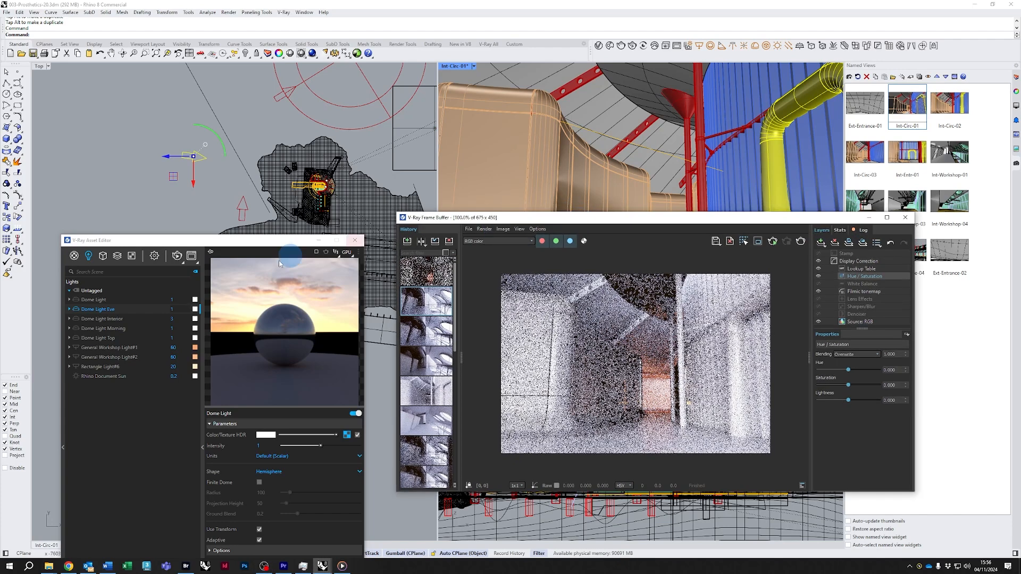
pyautogui.moveTo(260, 241); pyautogui.dragTo(278, 218)
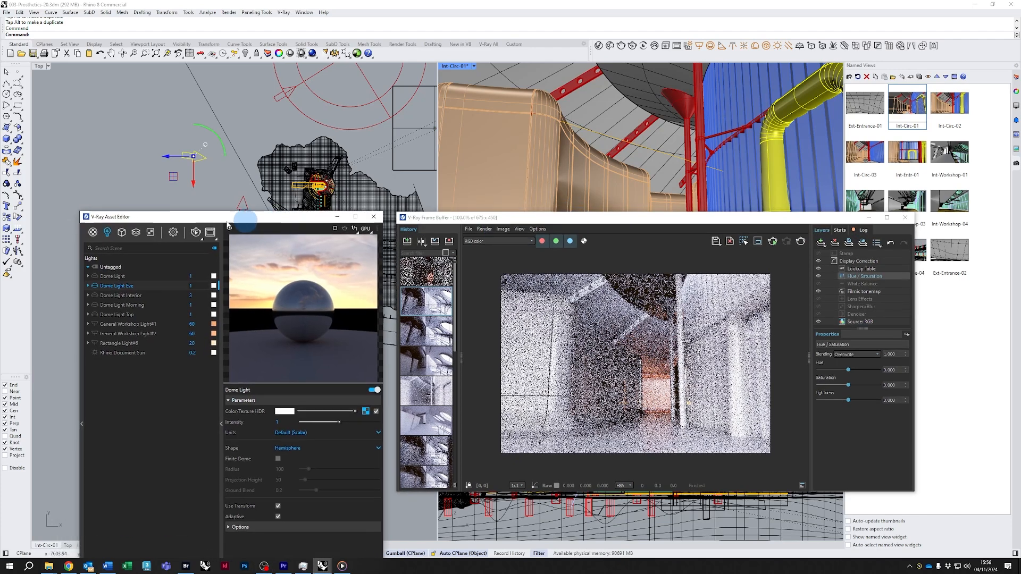
pyautogui.click(172, 232)
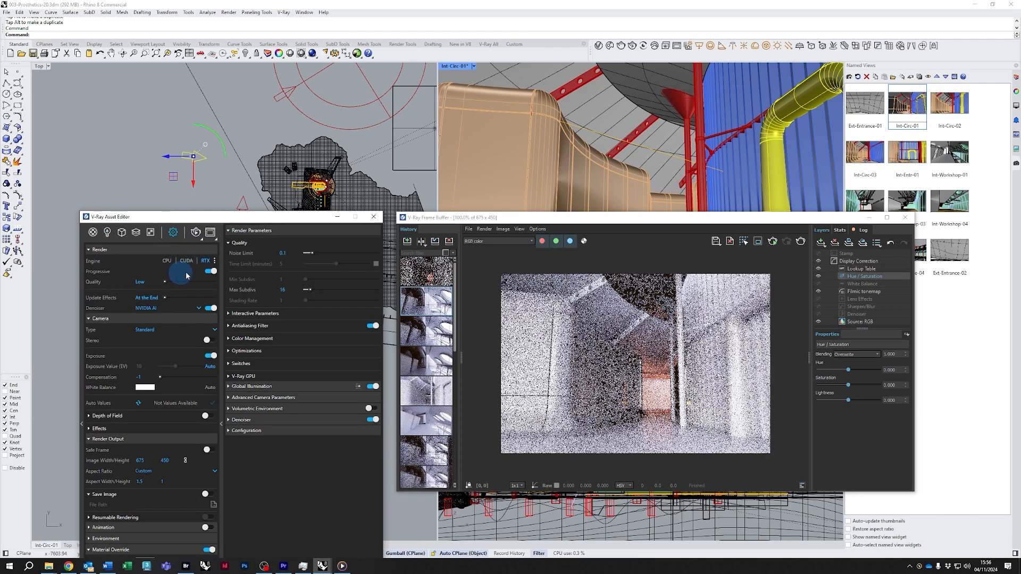
pyautogui.click(166, 262)
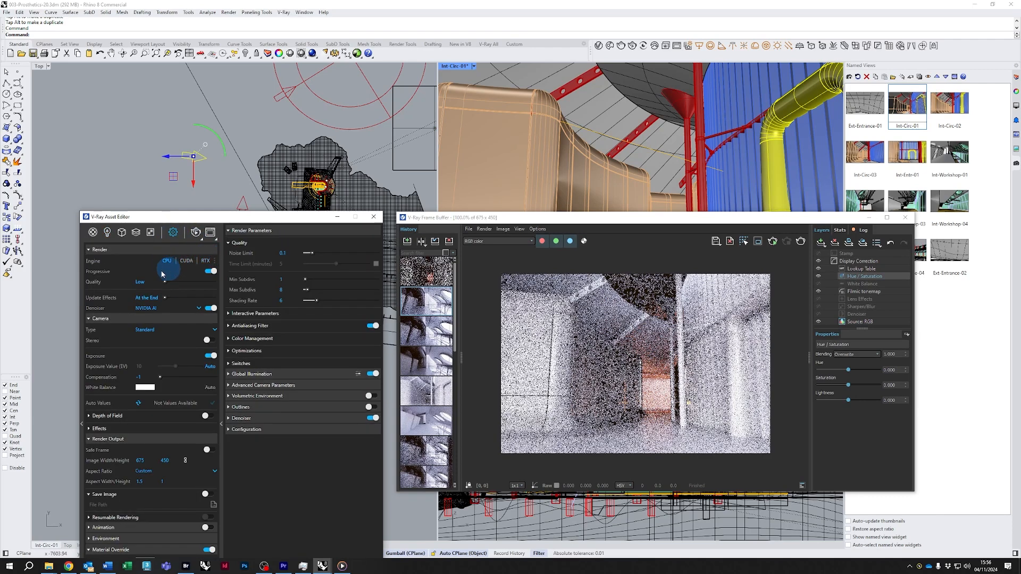
# Open V-Ray Batch Render, add the current project file and enlarge the window to show its full list of views.
pyautogui.click(665, 49)
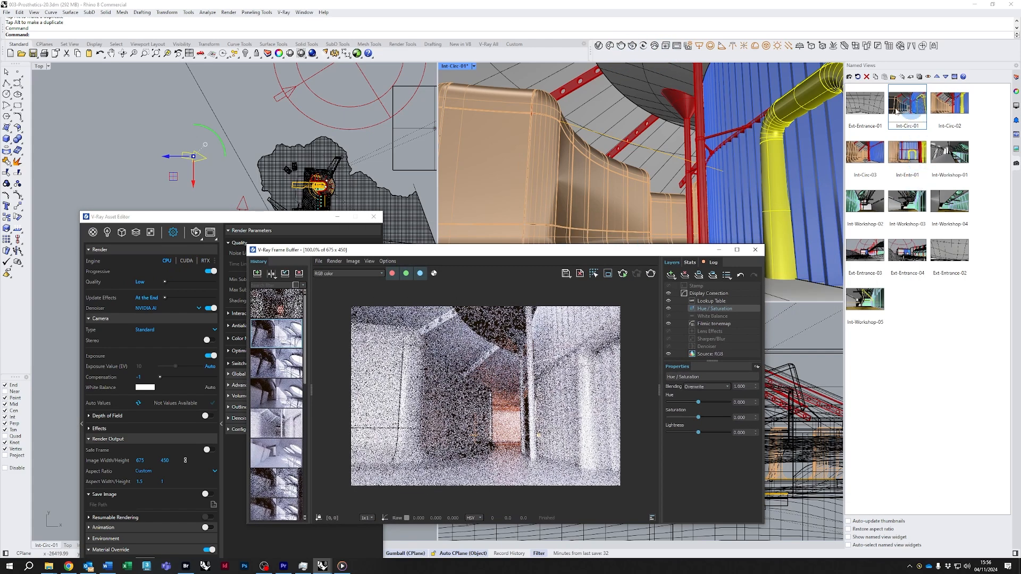
pyautogui.click(667, 49)
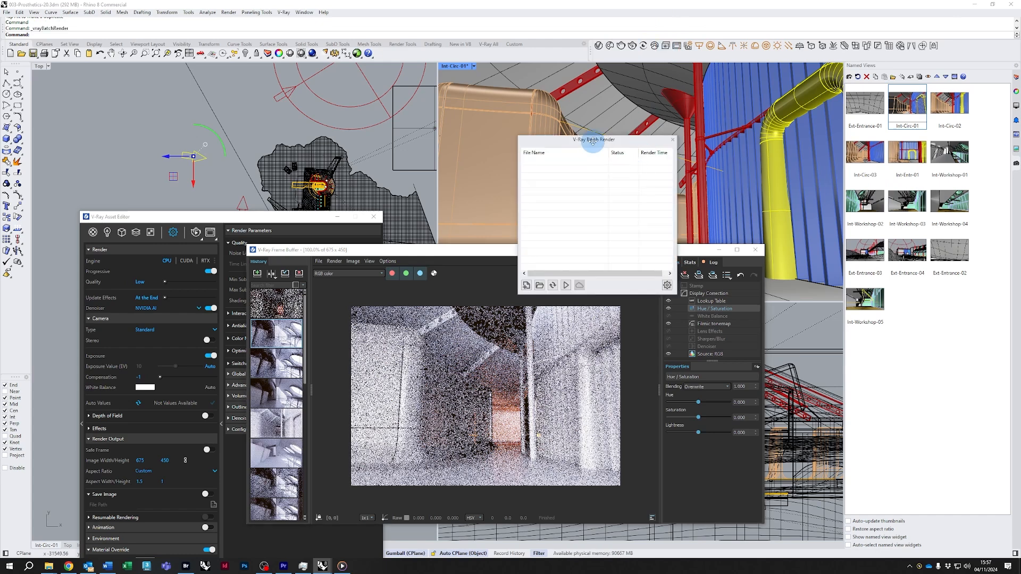
pyautogui.moveTo(593, 141); pyautogui.dragTo(611, 156)
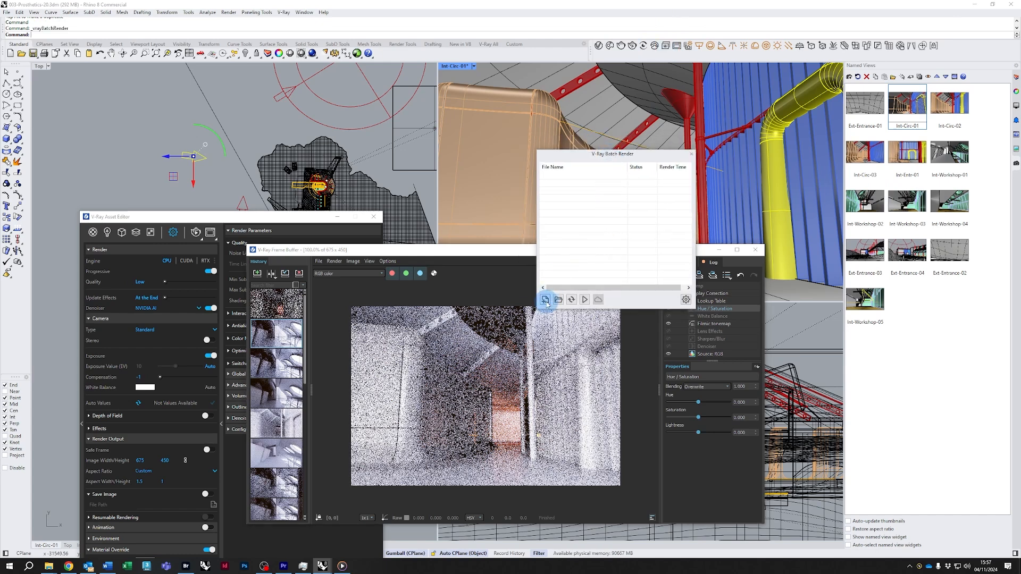
pyautogui.click(545, 300)
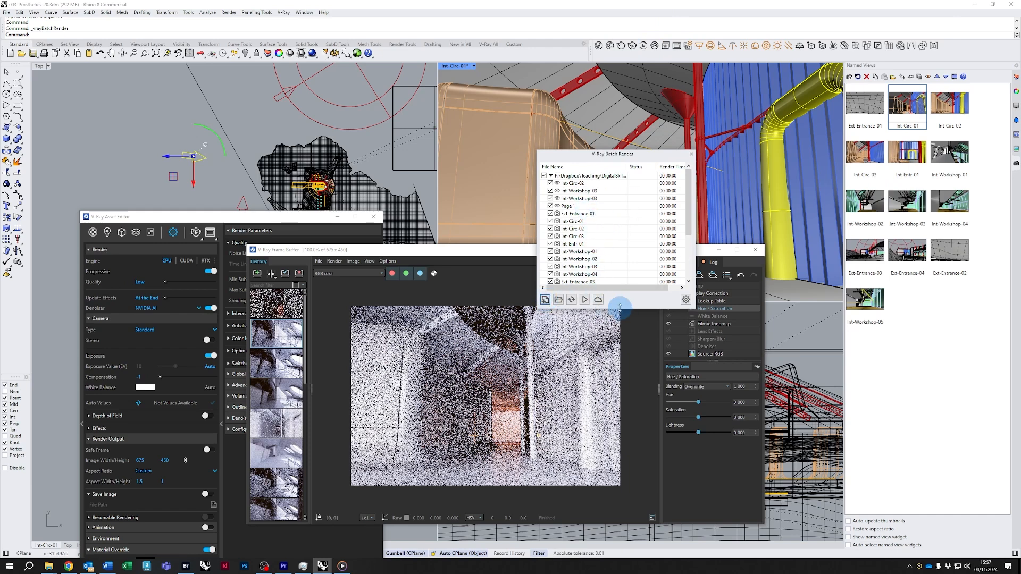
pyautogui.moveTo(619, 307); pyautogui.dragTo(618, 370)
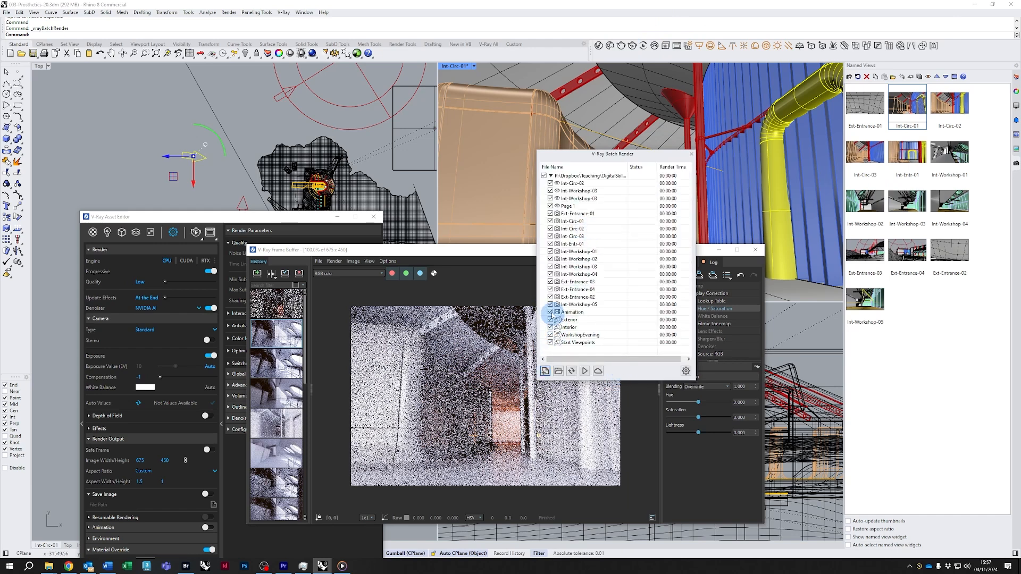
# Limit the batch to the named views Ext-Entrance-01 through Int-Workshop-05, excluding the viewports, Page 1, Animation and all scene entries.
pyautogui.click(550, 342)
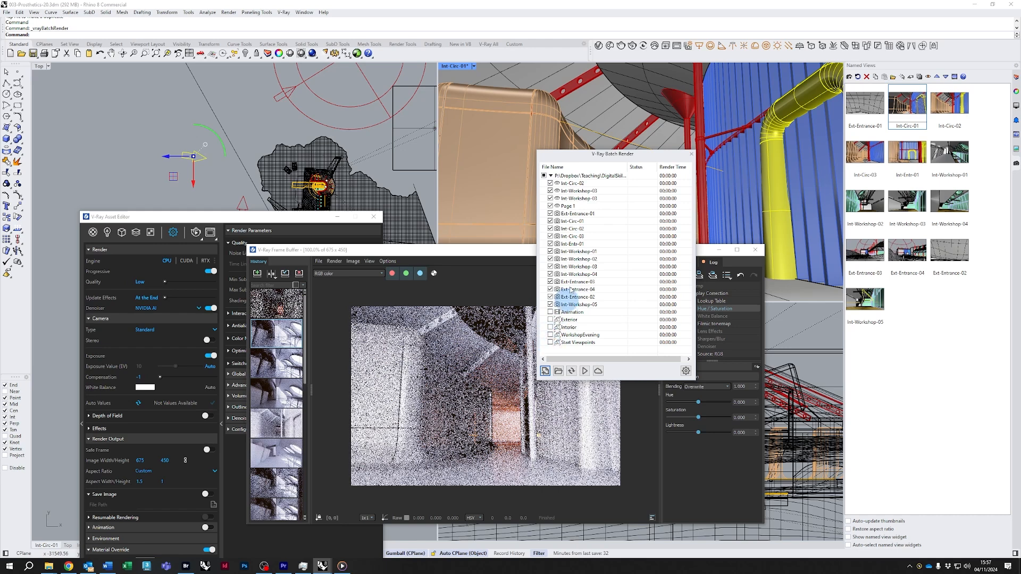
pyautogui.click(551, 198)
pyautogui.click(551, 206)
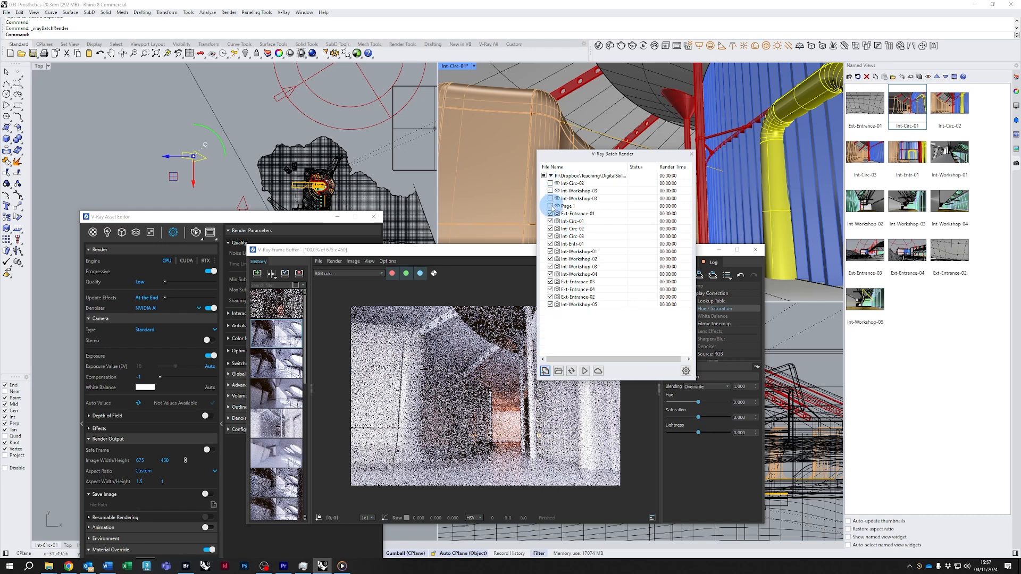
pyautogui.click(551, 213)
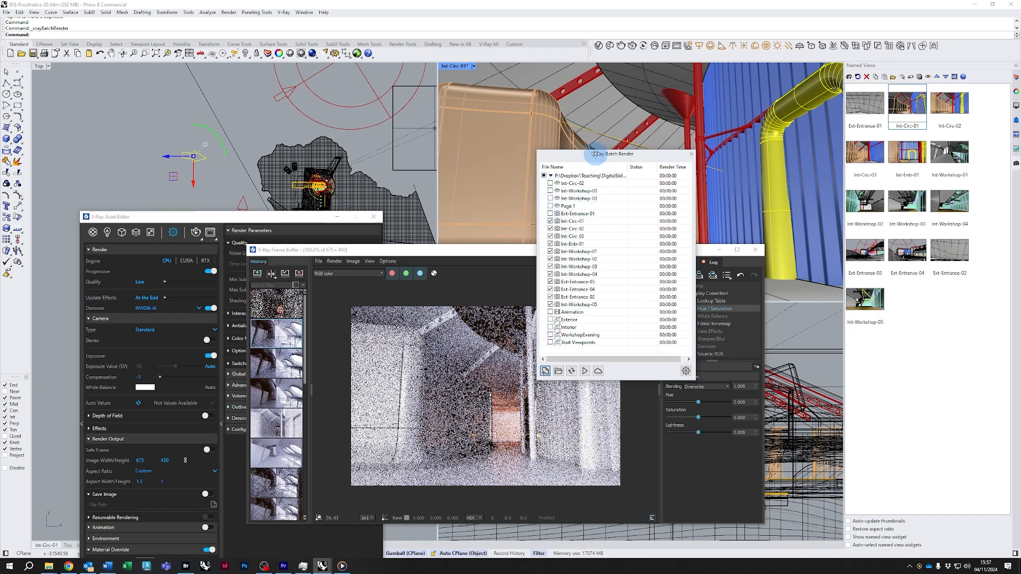
pyautogui.moveTo(585, 153); pyautogui.dragTo(596, 154)
pyautogui.click(561, 214)
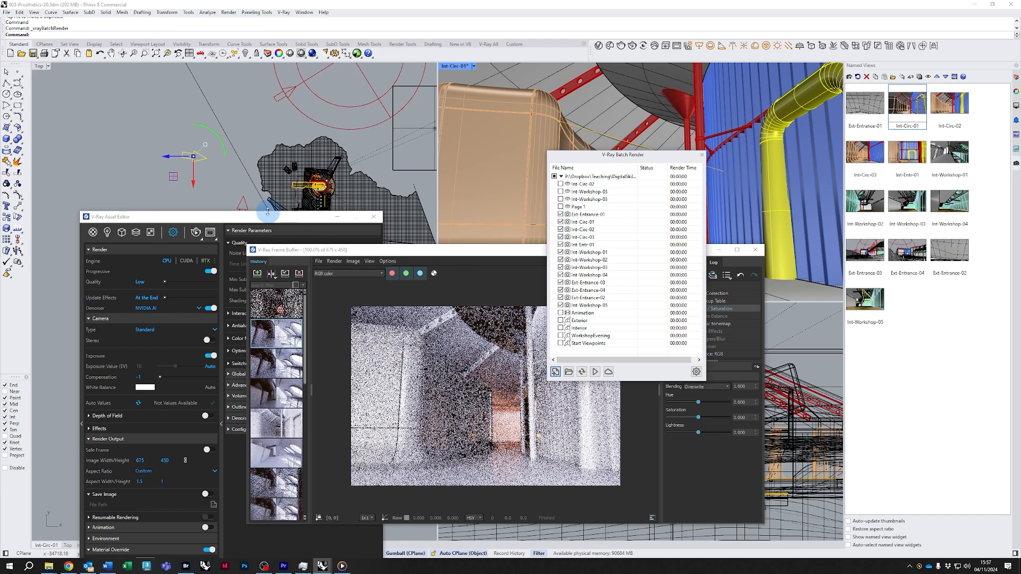
# Set the render quality to Low+ and enable a render time limit of 15 minutes.
pyautogui.moveTo(259, 219); pyautogui.dragTo(242, 213)
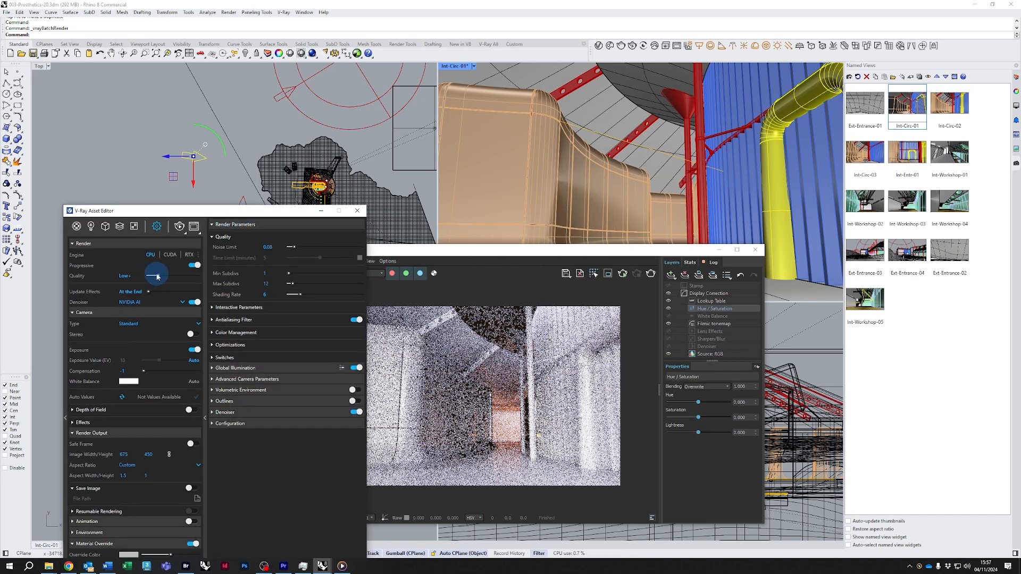
pyautogui.click(359, 260)
pyautogui.click(265, 258)
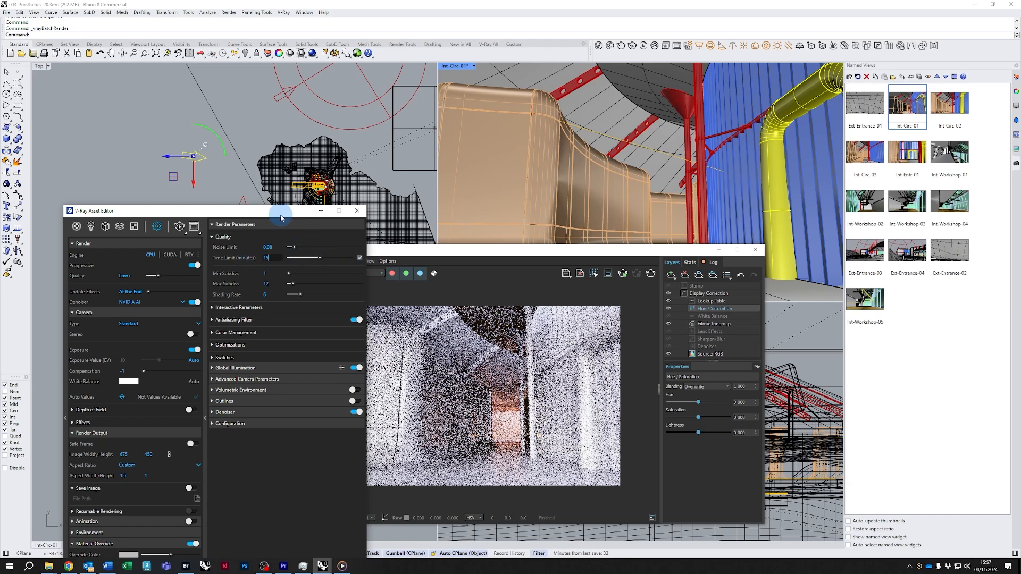
# Reposition the Asset Editor so all its render settings are visible and bring the frame buffer beside it.
pyautogui.moveTo(280, 210); pyautogui.dragTo(301, 75)
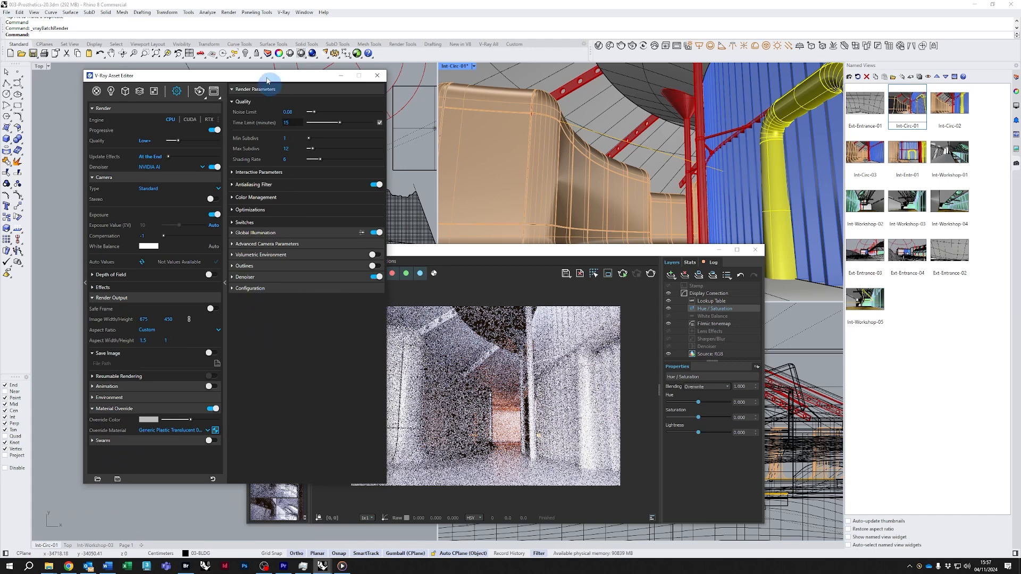
pyautogui.moveTo(261, 78); pyautogui.dragTo(229, 112)
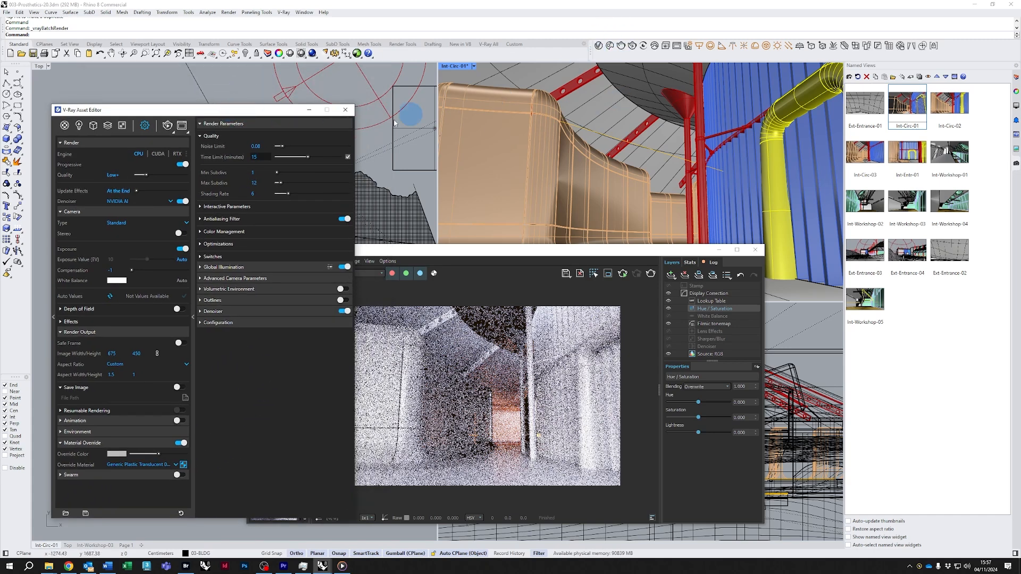
pyautogui.moveTo(509, 254); pyautogui.dragTo(602, 236)
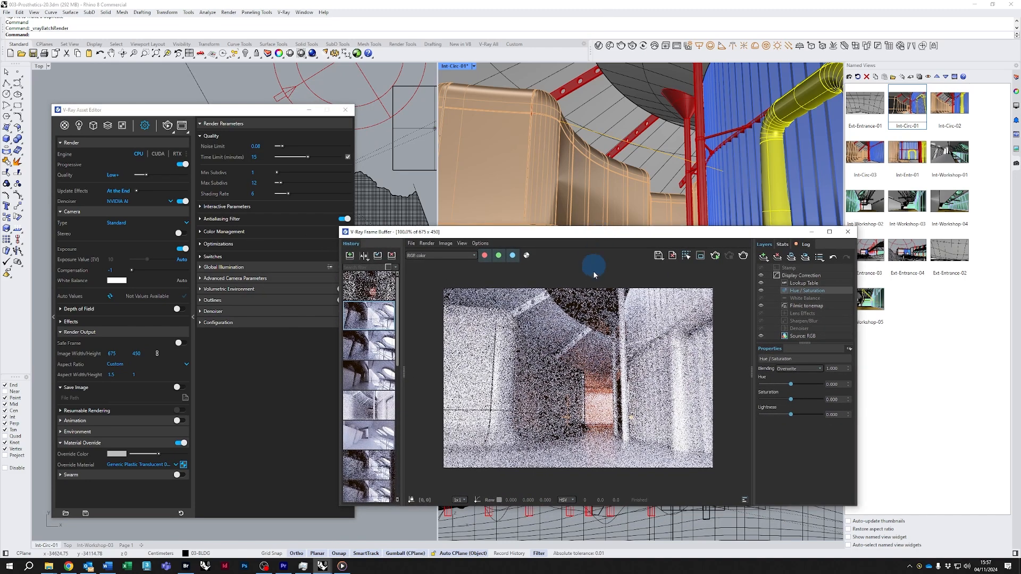